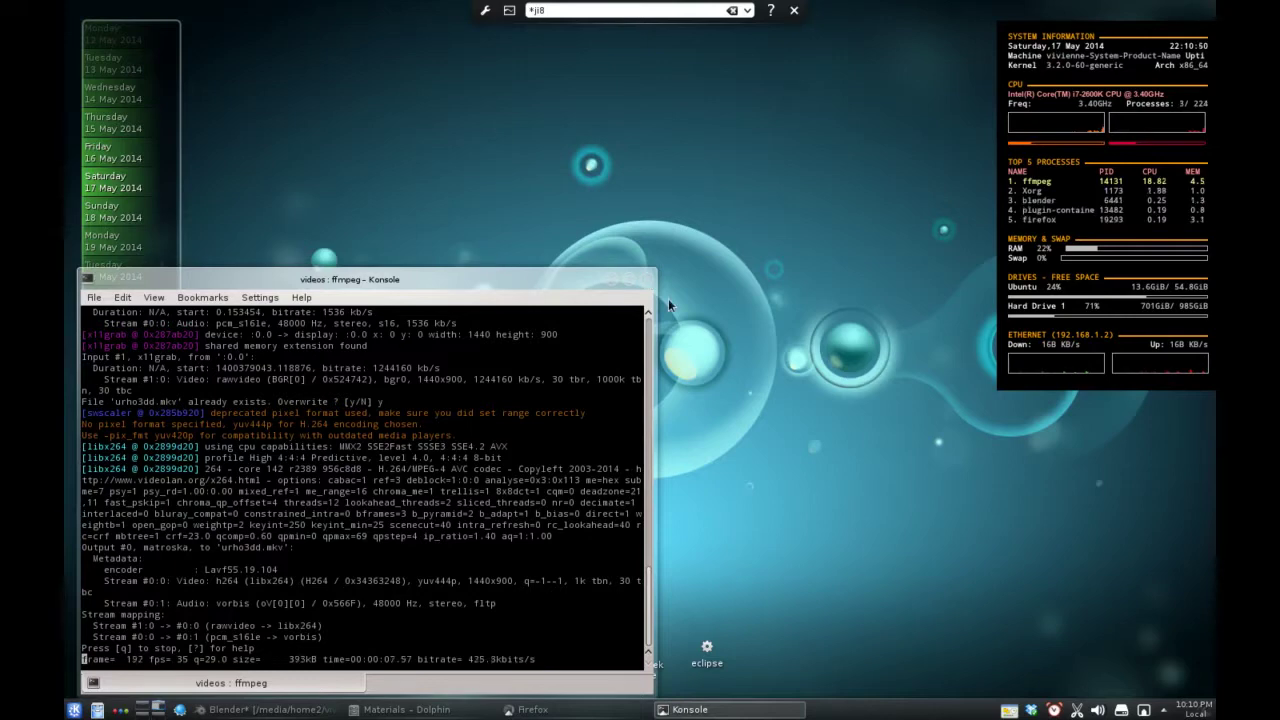
# Switch to Blender and show an additional layer of building components in an enlarged 3D viewport
pyautogui.click(611, 279)
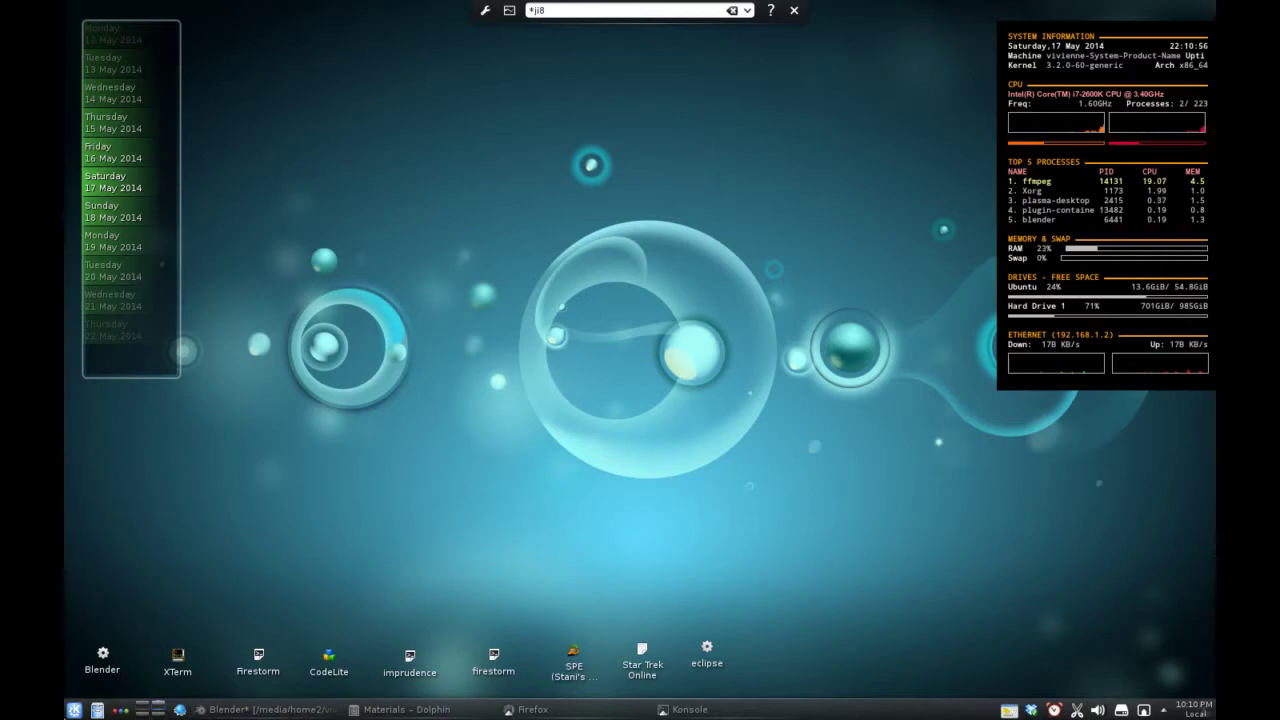
pyautogui.click(265, 709)
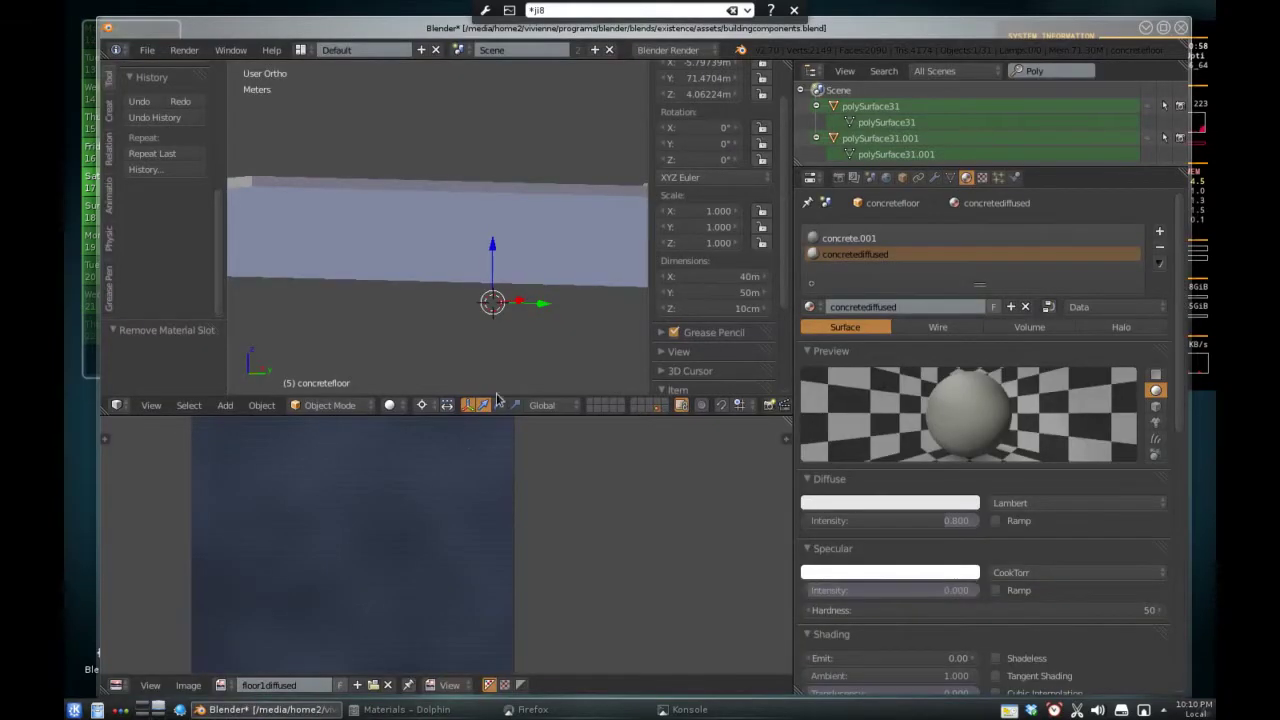
pyautogui.moveTo(345, 300); pyautogui.dragTo(520, 390, button='middle')
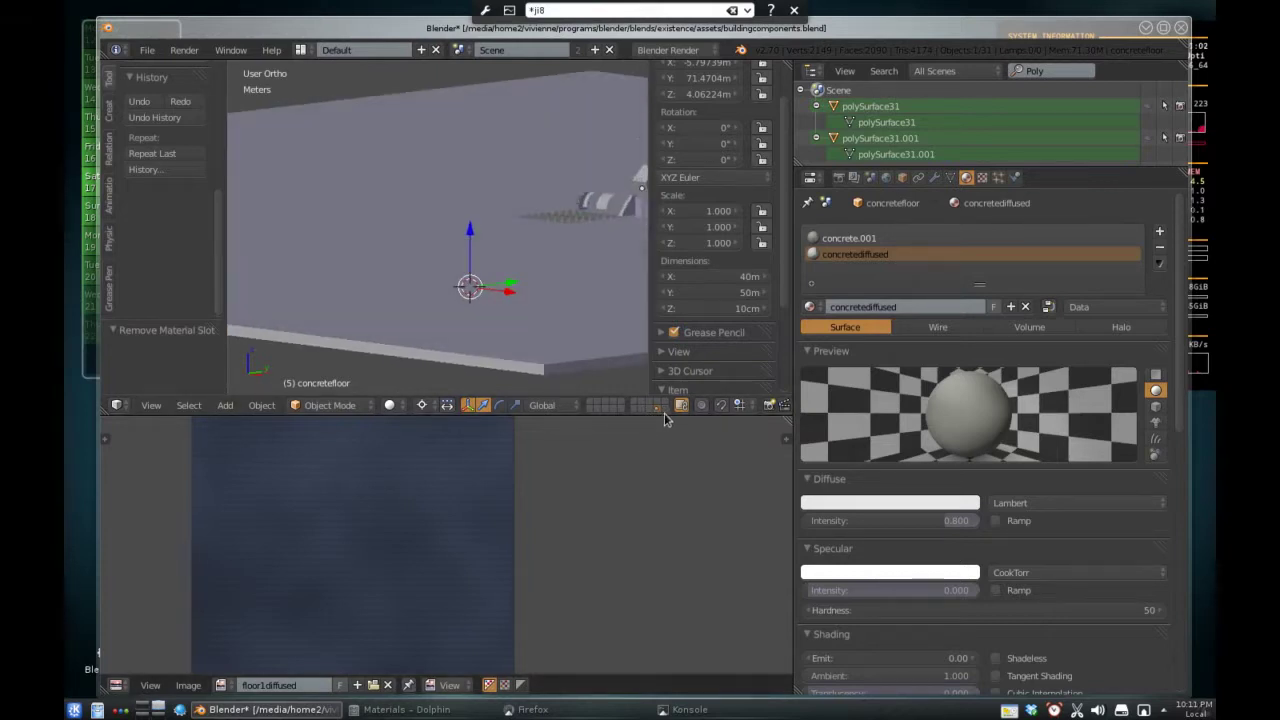
pyautogui.keyDown('shift'); pyautogui.click(665, 411); pyautogui.keyUp('shift')
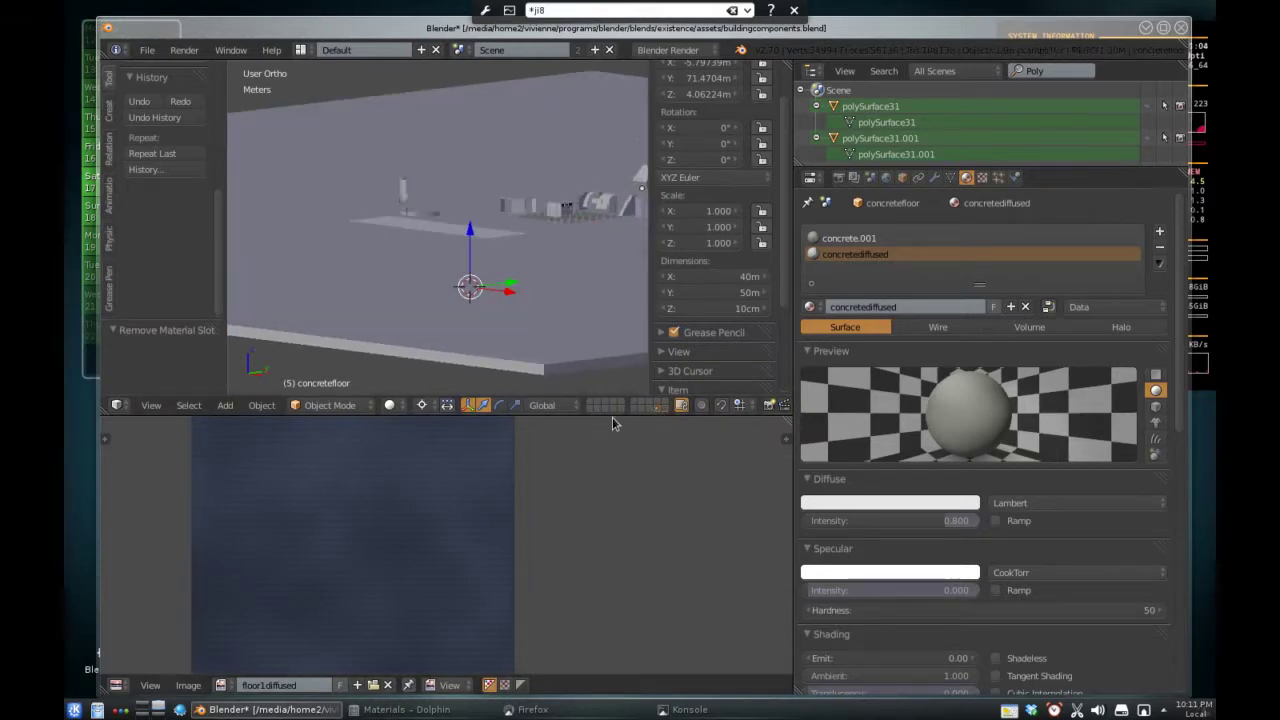
pyautogui.moveTo(611, 416); pyautogui.dragTo(574, 632)
pyautogui.moveTo(460, 440); pyautogui.dragTo(389, 448, button='middle')
# Set the 3D viewport shading to Rendered and view the building components from a lower angle
pyautogui.click(398, 623)
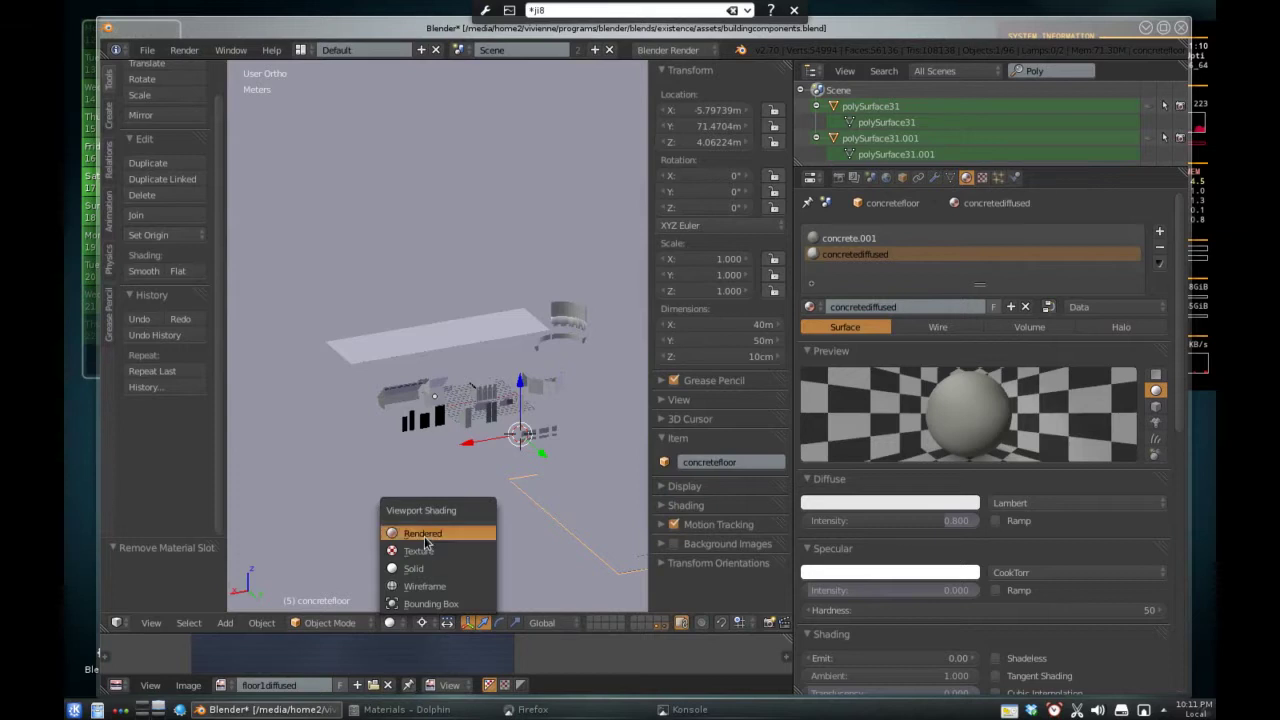
pyautogui.click(423, 536)
pyautogui.moveTo(473, 471); pyautogui.dragTo(405, 573, button='middle')
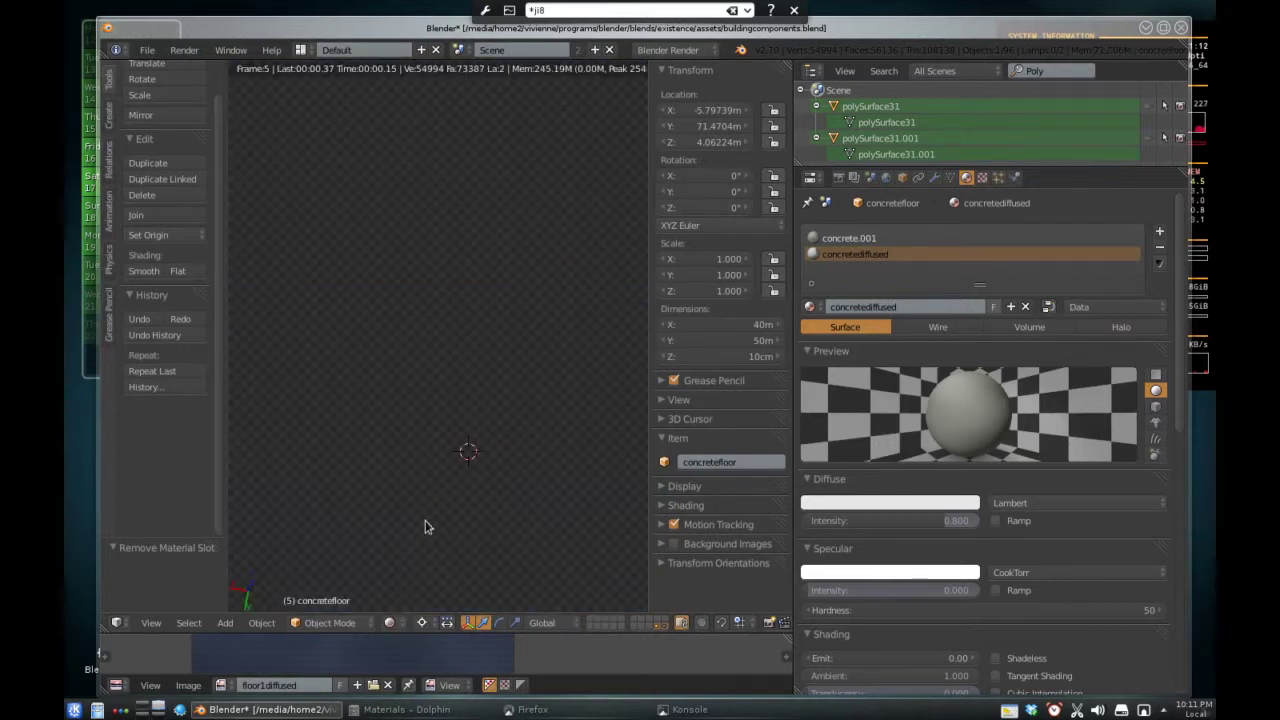
pyautogui.moveTo(451, 523); pyautogui.dragTo(288, 452, button='middle')
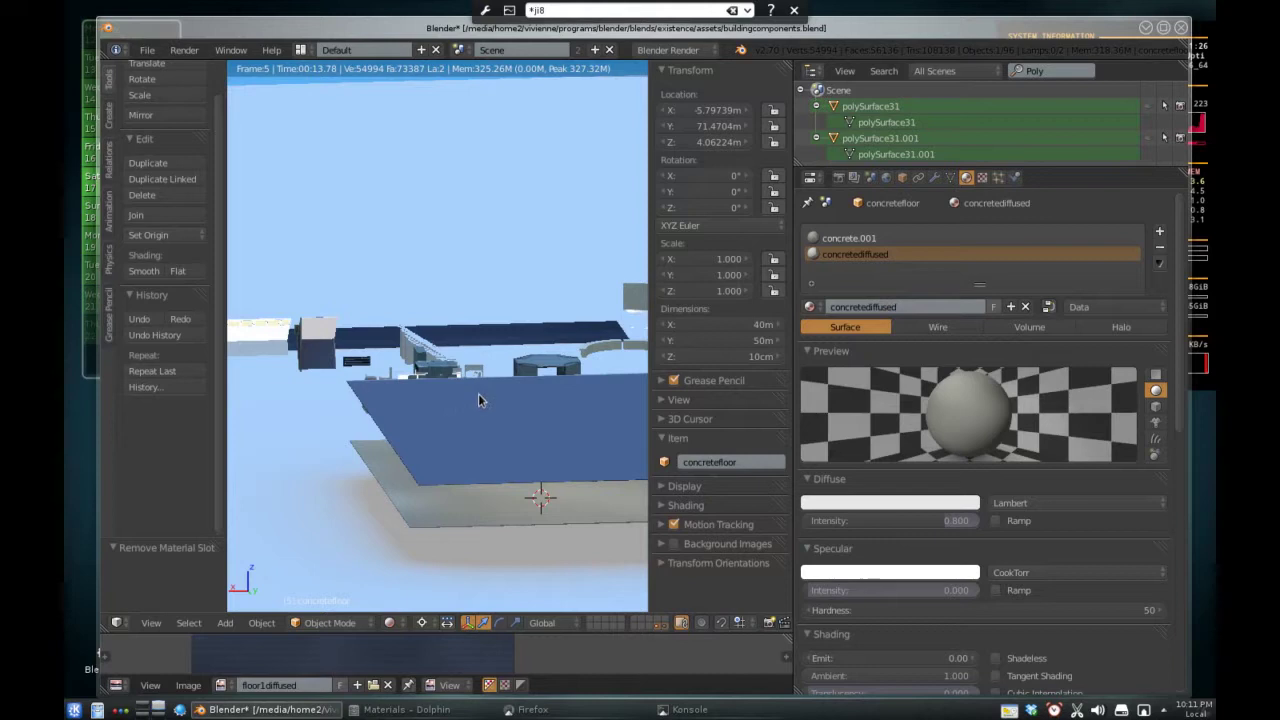
# Select the octagonal scificorridor_interlock1 object and frame it in the 3D viewport for inspection
pyautogui.rightClick(522, 369)
pyautogui.press('KP_Decimal')
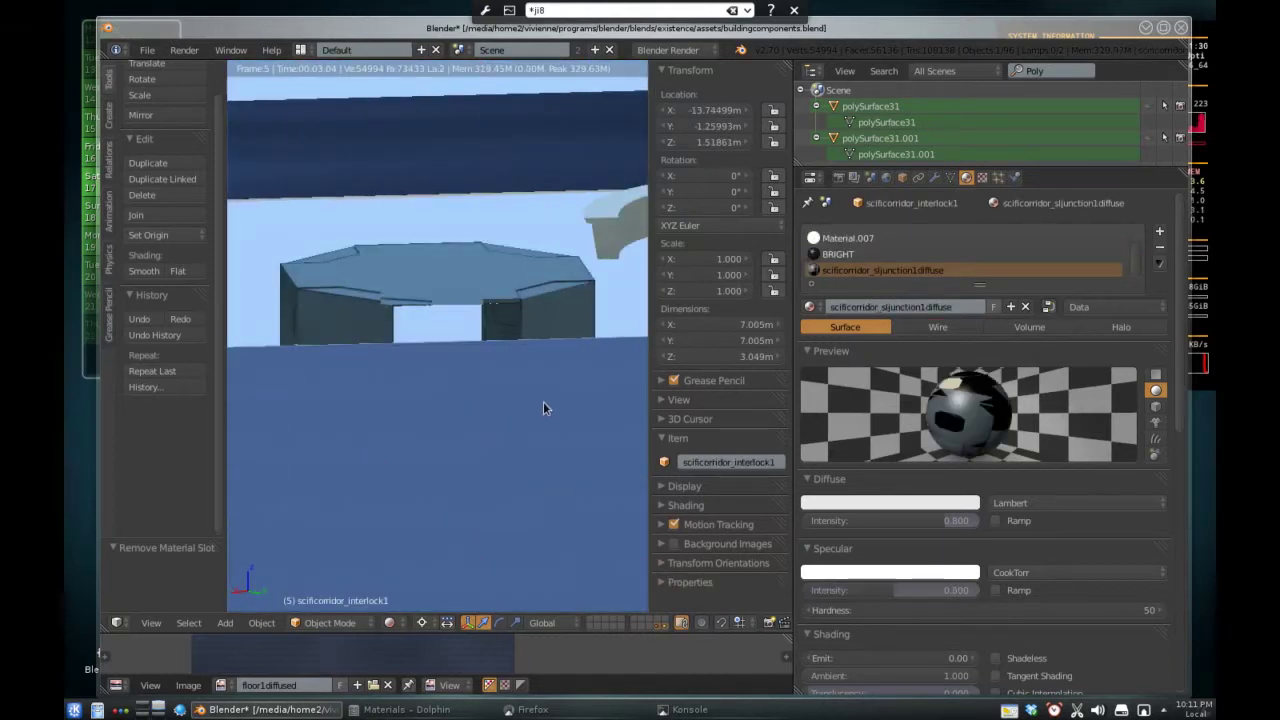
pyautogui.moveTo(379, 412); pyautogui.dragTo(465, 399, button='middle')
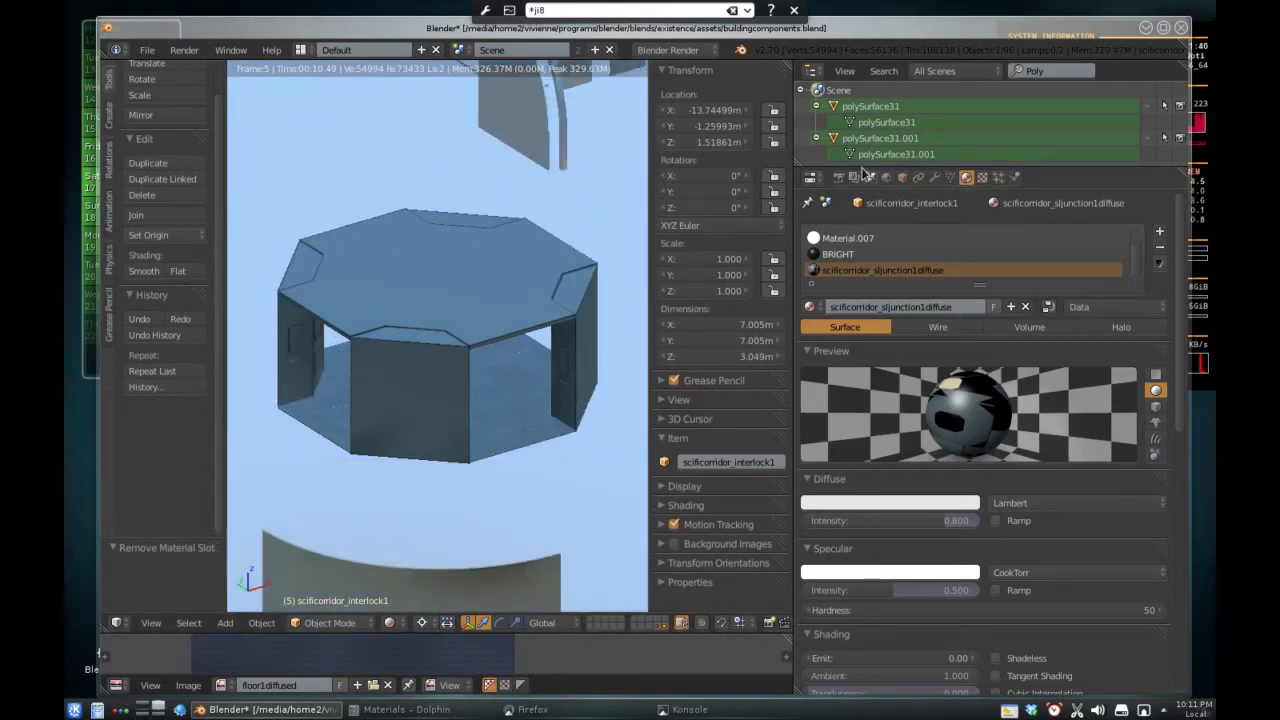
# Switch to the existence terminal session and rerun its last editor script to launch the Urho3D editor
pyautogui.click(1146, 28)
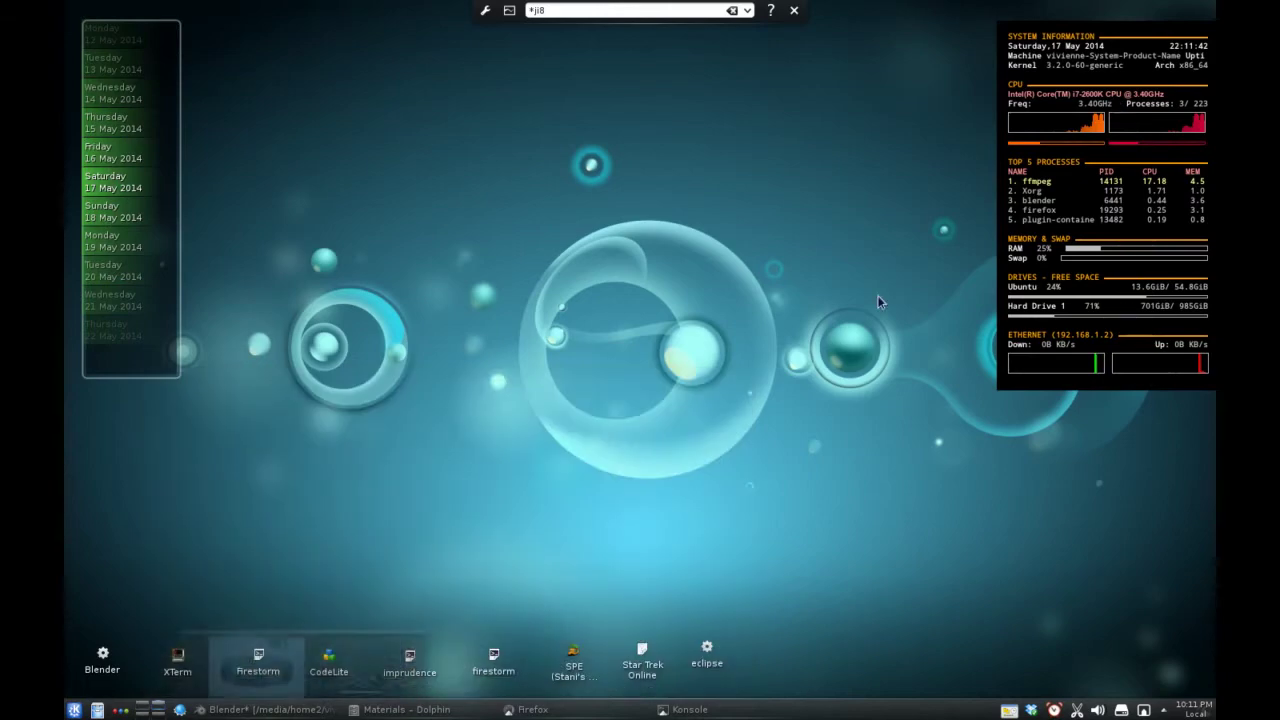
pyautogui.click(673, 711)
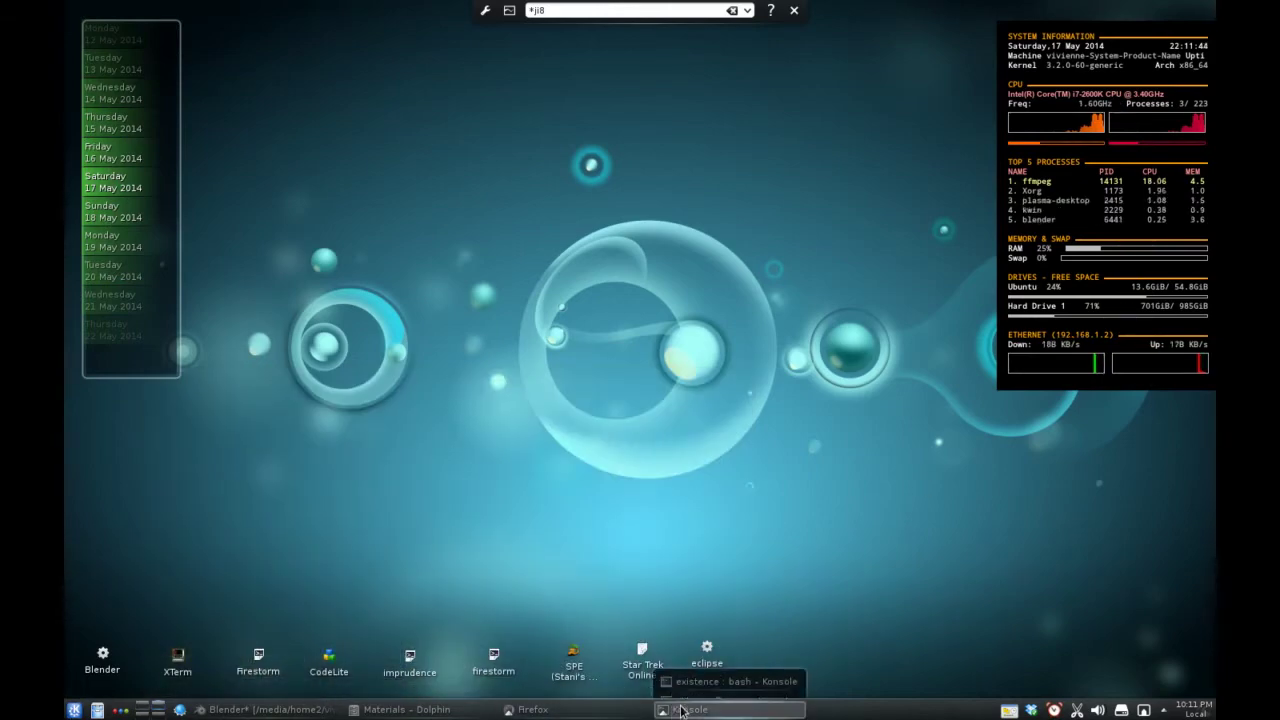
pyautogui.click(702, 668)
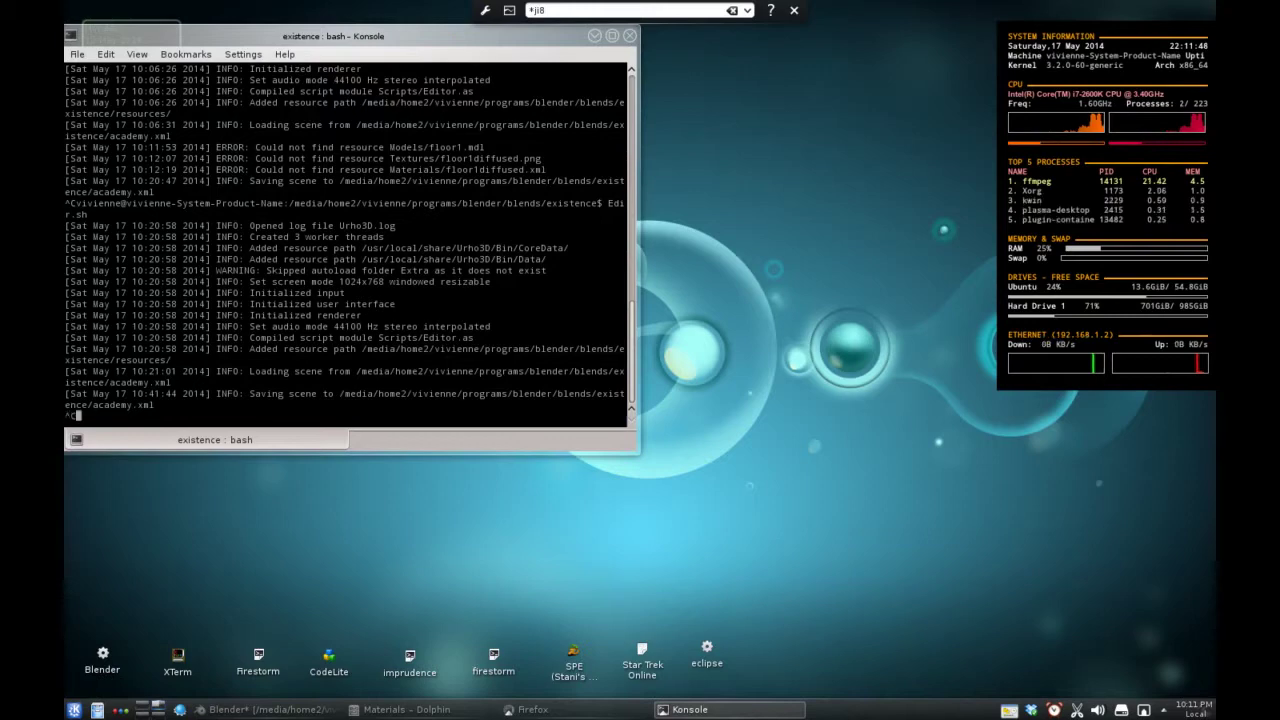
pyautogui.press('Up')
pyautogui.press('Return')
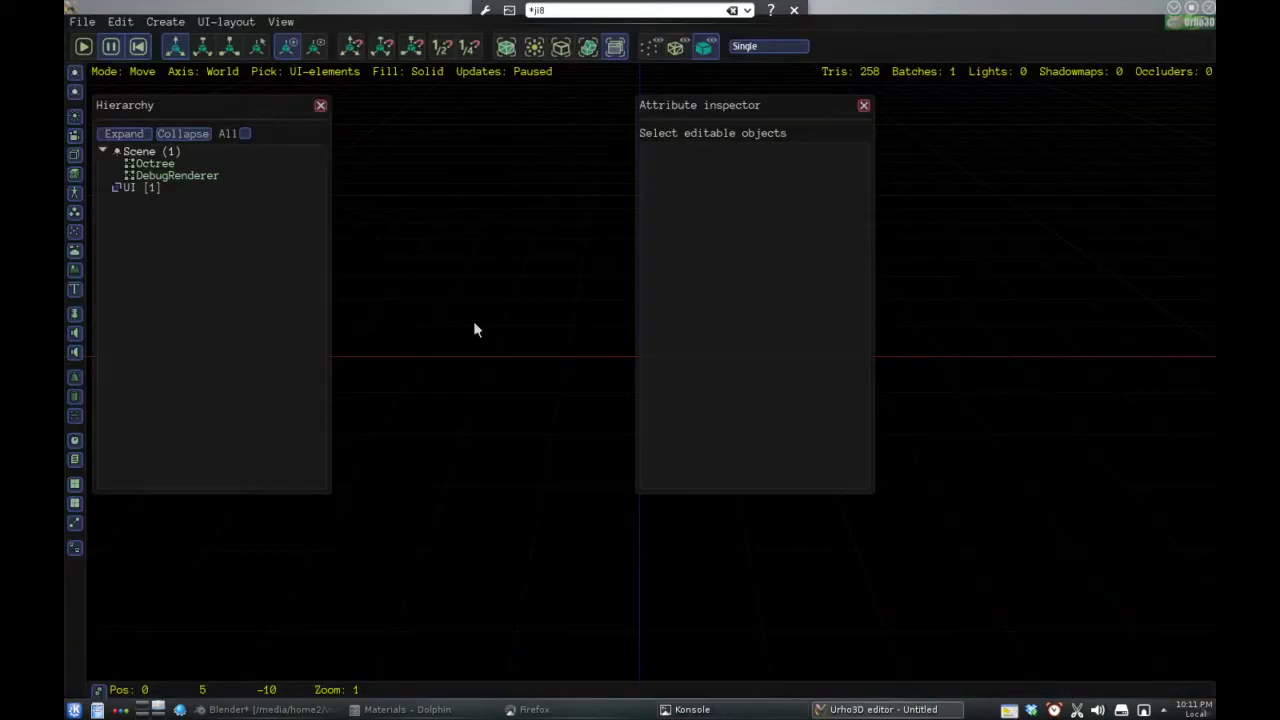
# Open the recent scene academy.xml from the existence folder
pyautogui.click(188, 189)
pyautogui.keyDown('ctrl'); pyautogui.click(186, 197); pyautogui.keyUp('ctrl')
pyautogui.click(78, 24)
pyautogui.moveTo(128, 106)
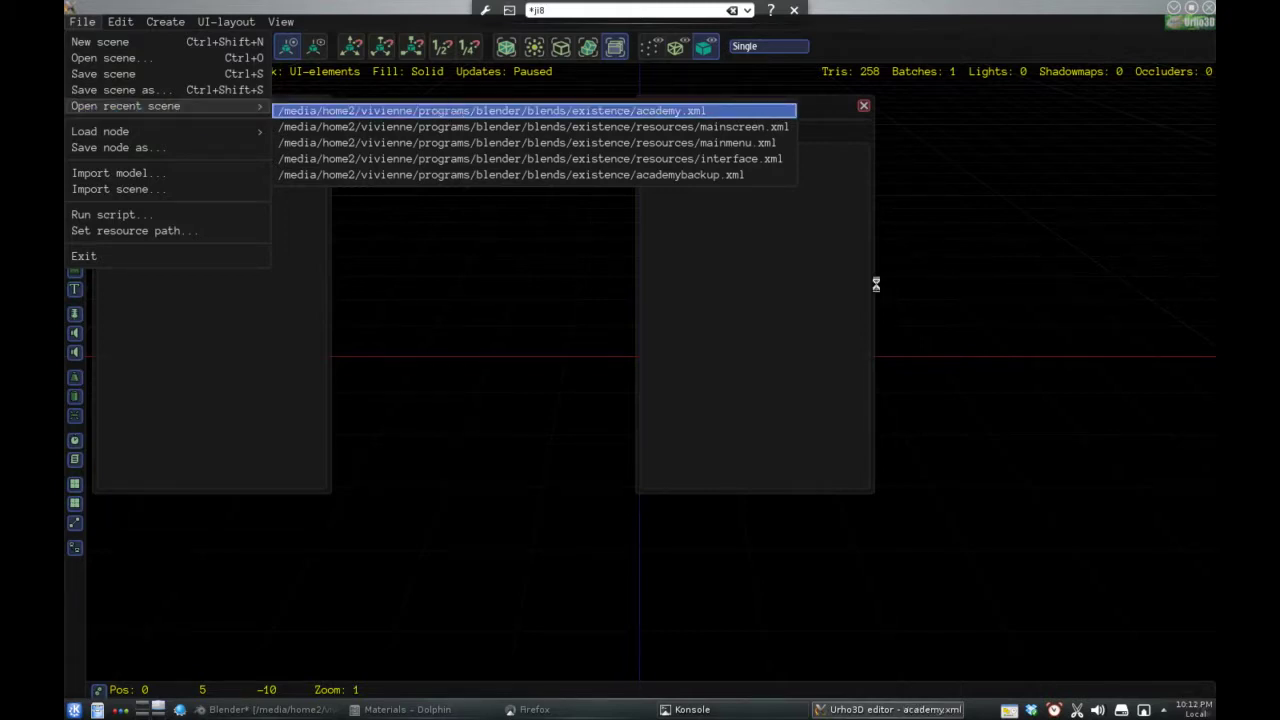
# Focus the view on the last unnamed node with a StaticModel in the hierarchy and close the Attribute inspector
pyautogui.moveTo(322, 160); pyautogui.dragTo(320, 478)
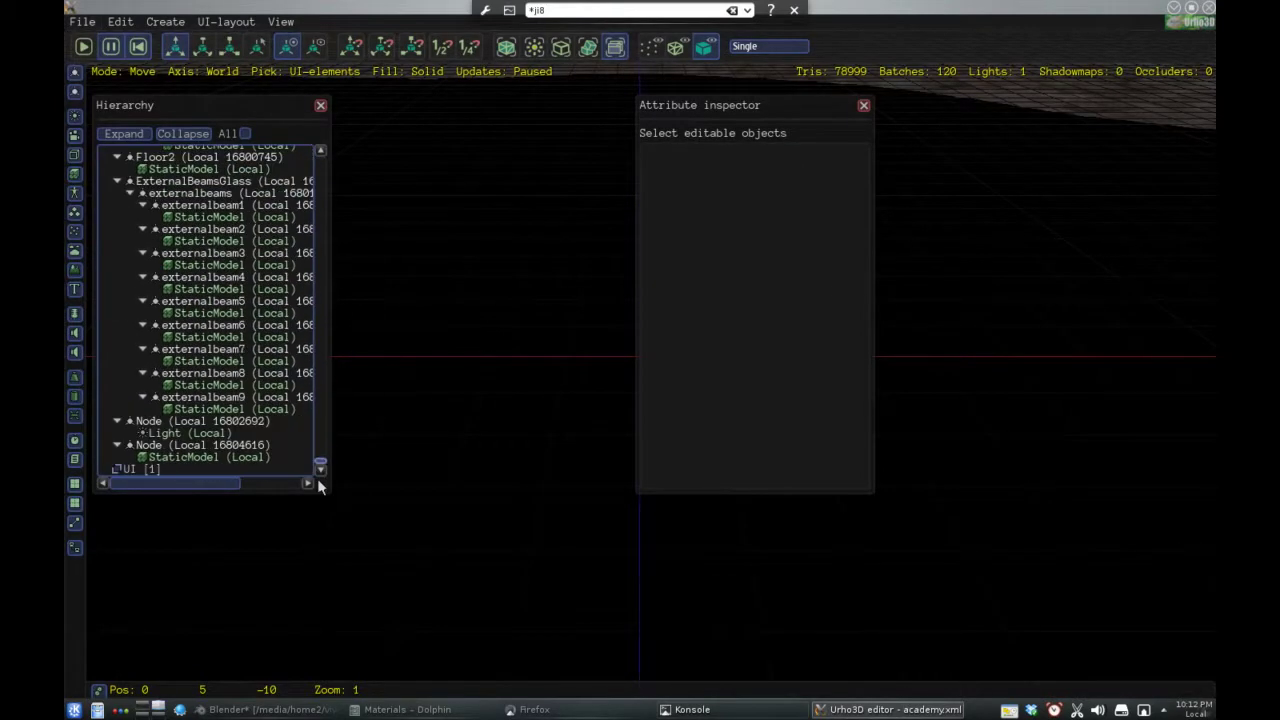
pyautogui.doubleClick(215, 448)
pyautogui.moveTo(509, 310); pyautogui.dragTo(412, 342, button='middle')
pyautogui.click(864, 106)
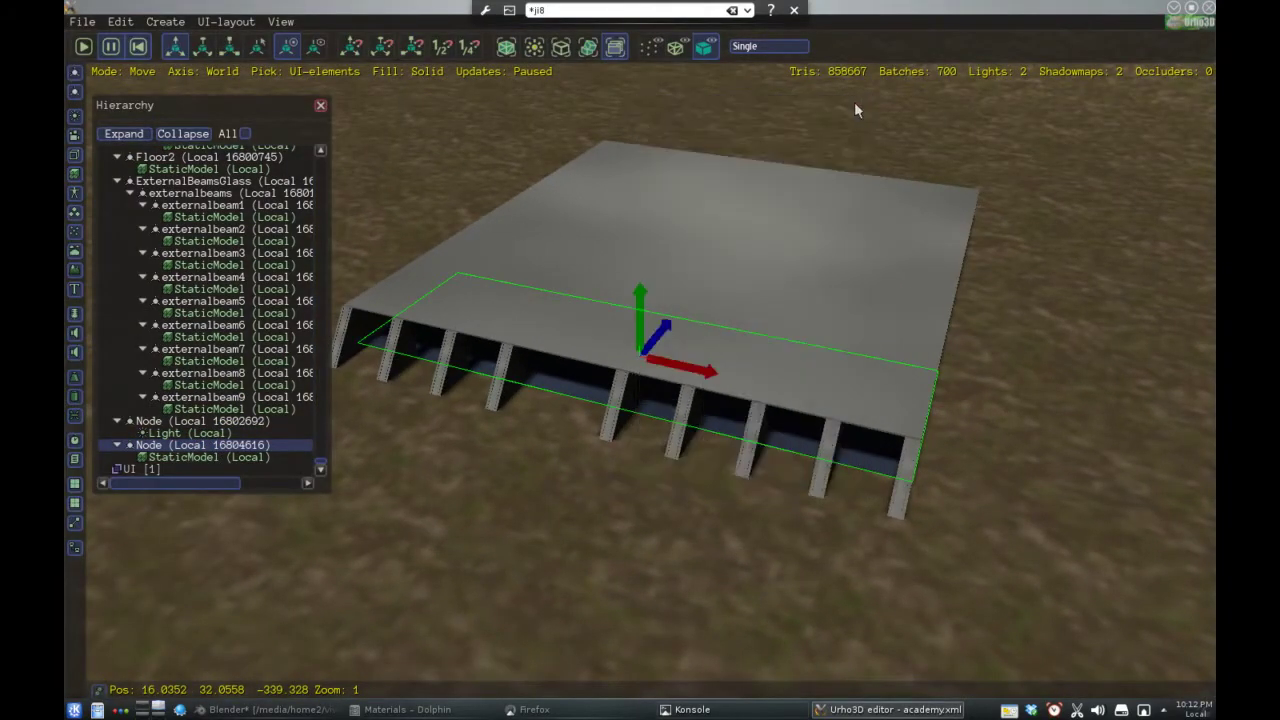
pyautogui.moveTo(733, 276); pyautogui.dragTo(370, 270, button='middle')
pyautogui.moveTo(797, 329); pyautogui.dragTo(420, 320, button='middle')
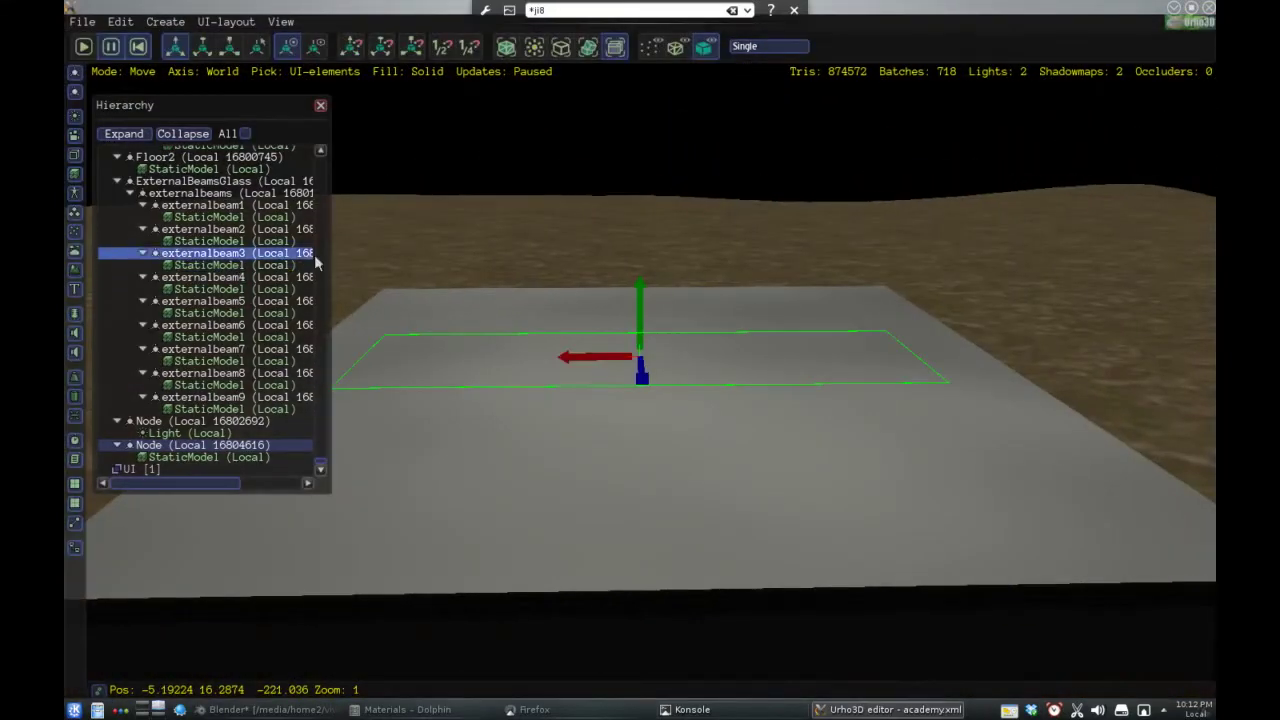
# Widen the Hierarchy window and go to the start of the Academy scene tree
pyautogui.moveTo(331, 260); pyautogui.dragTo(518, 278)
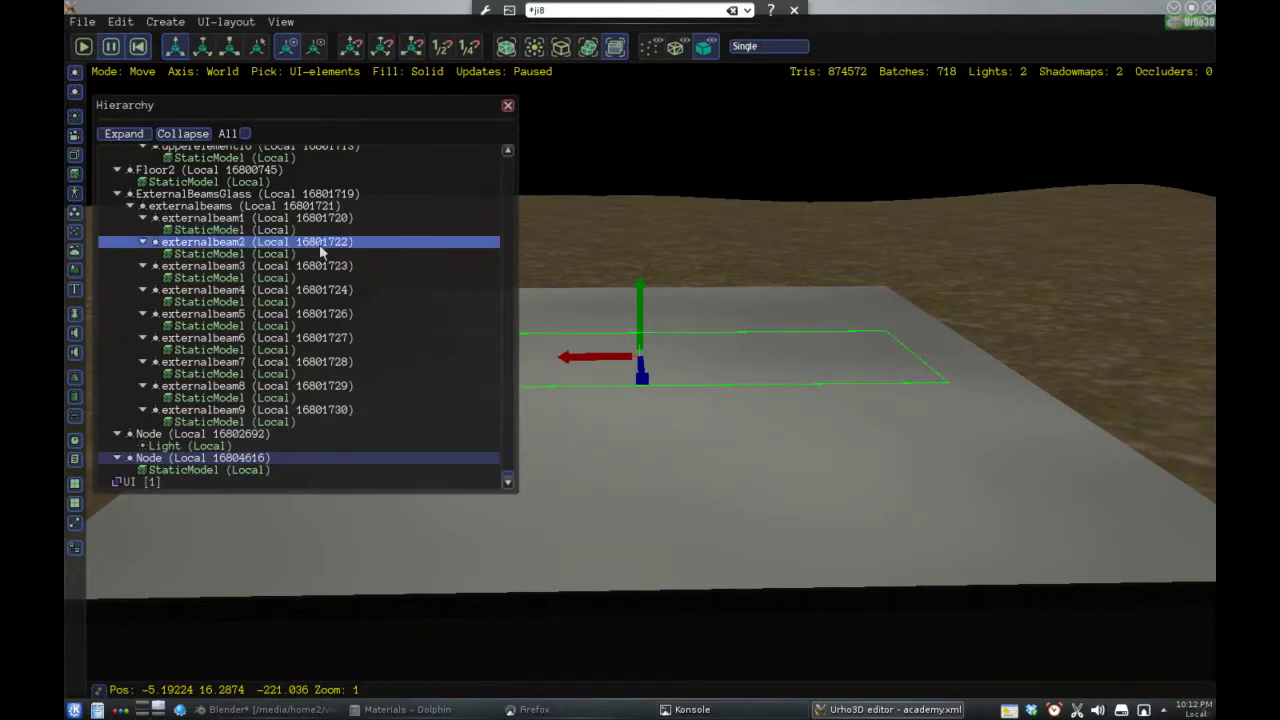
pyautogui.scroll(3, 438, 310)
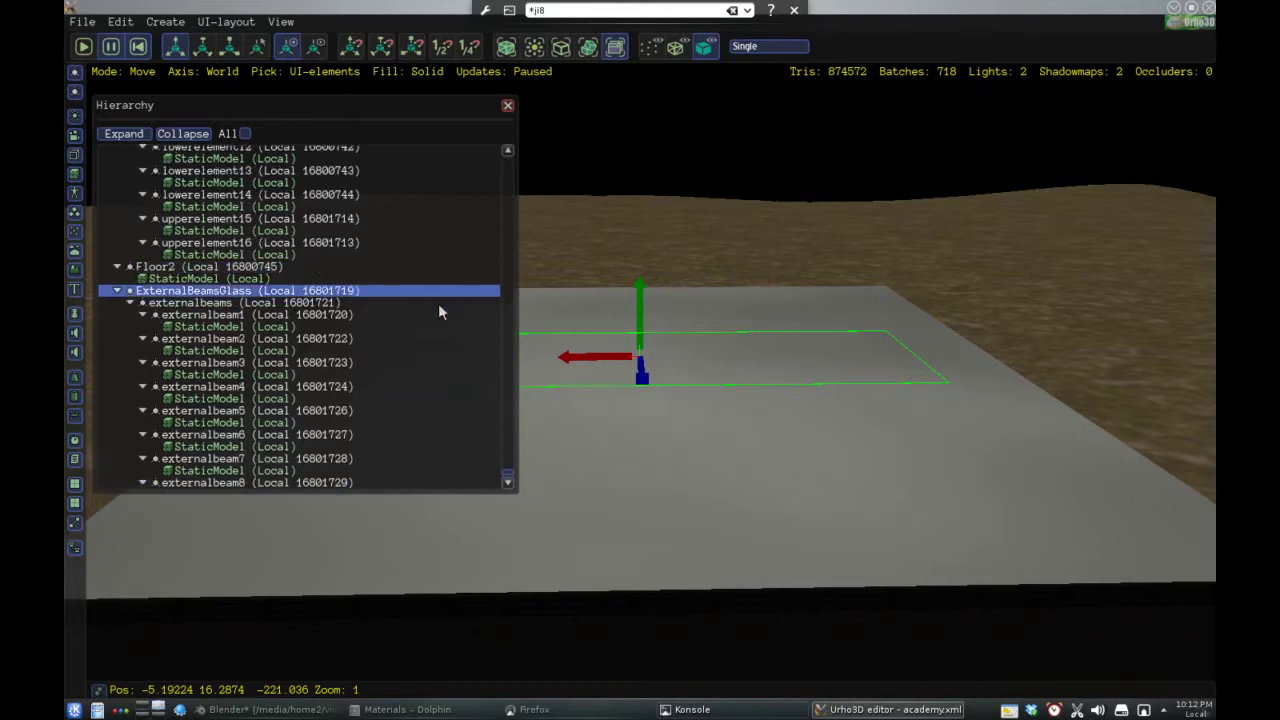
pyautogui.moveTo(506, 481); pyautogui.dragTo(512, 152)
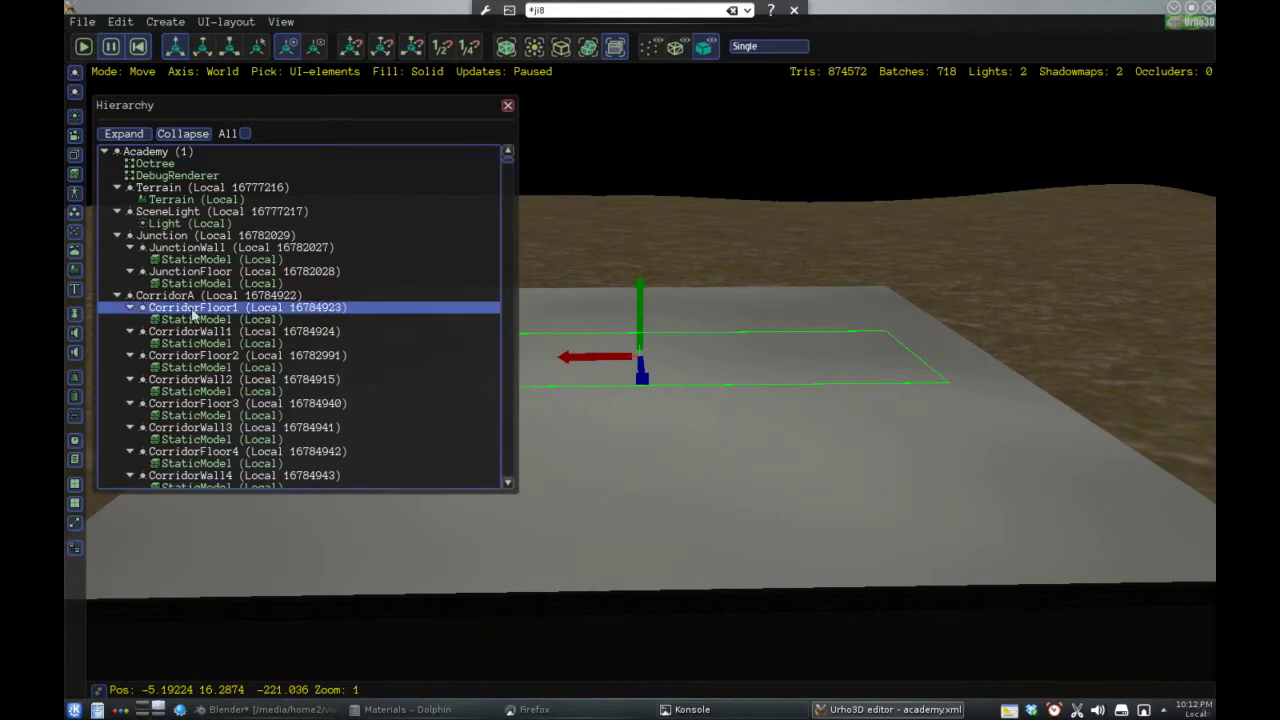
pyautogui.moveTo(593, 479); pyautogui.dragTo(1020, 498, button='middle')
pyautogui.moveTo(718, 442); pyautogui.dragTo(945, 535, button='middle')
pyautogui.moveTo(858, 428); pyautogui.dragTo(886, 384, button='right')
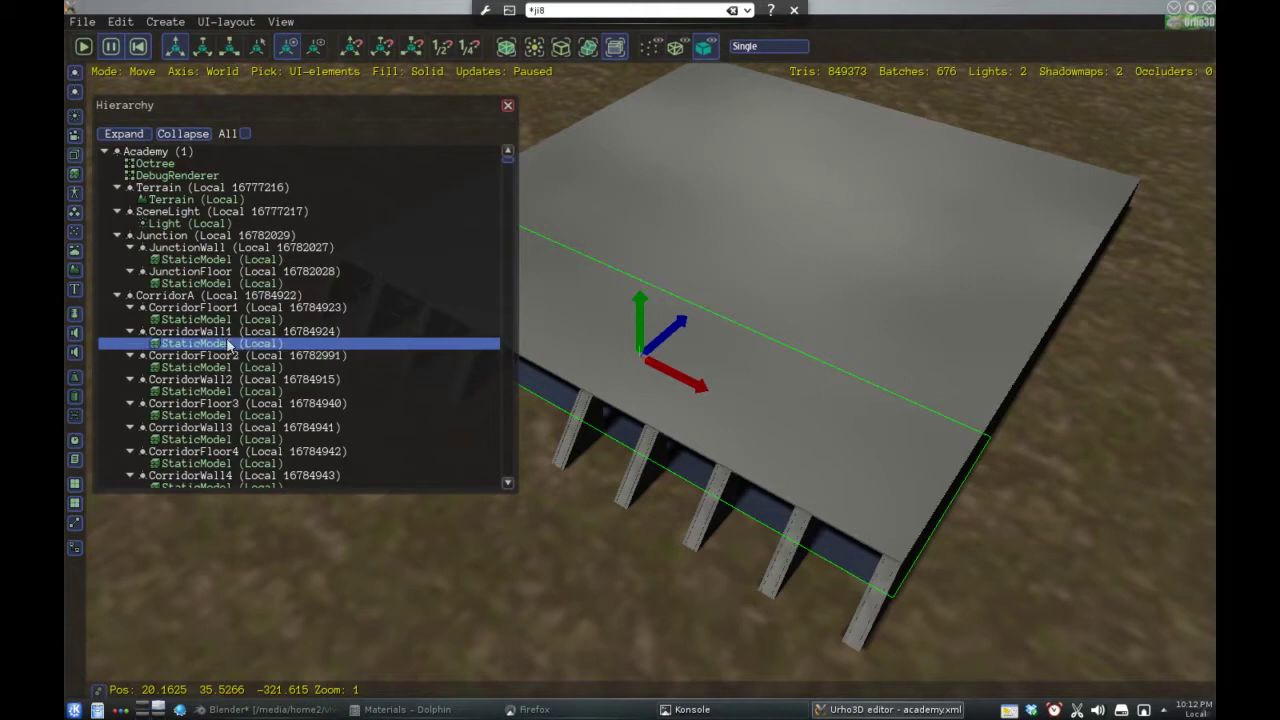
# Collapse the CorridorA and Junction nodes, including the junction's wall and floor entries, in the hierarchy
pyautogui.click(130, 309)
pyautogui.click(118, 296)
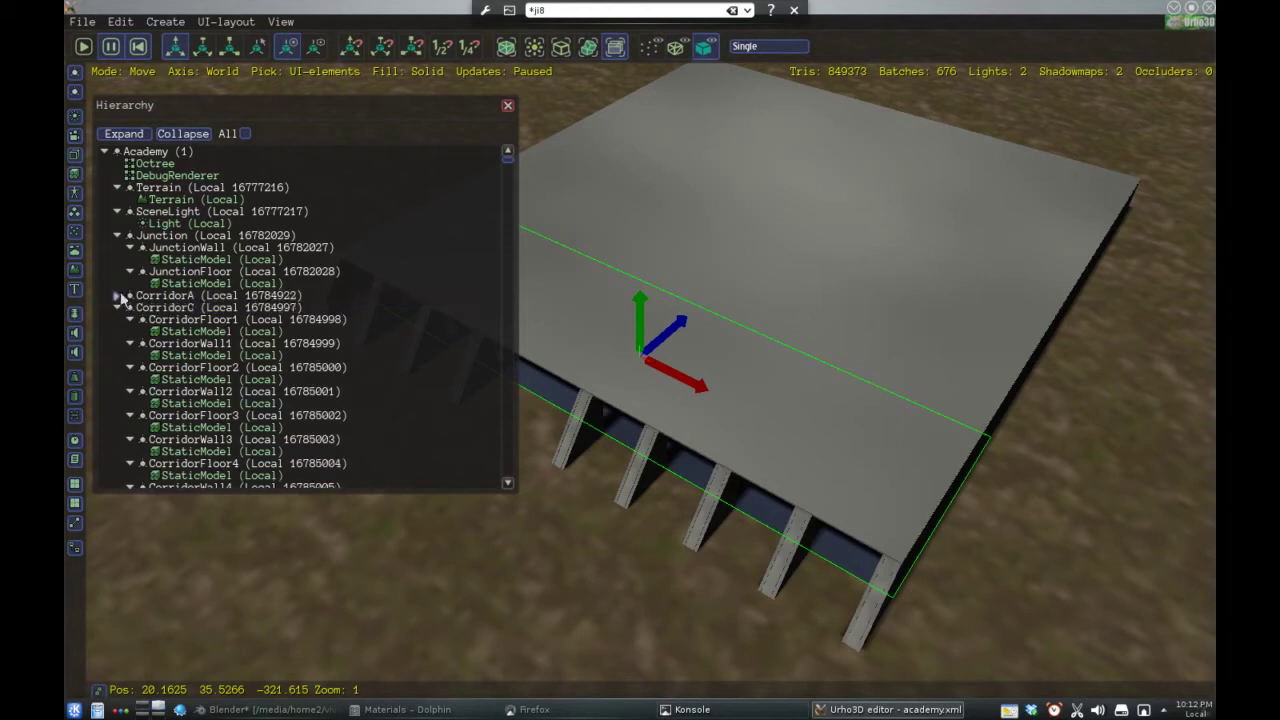
pyautogui.click(130, 248)
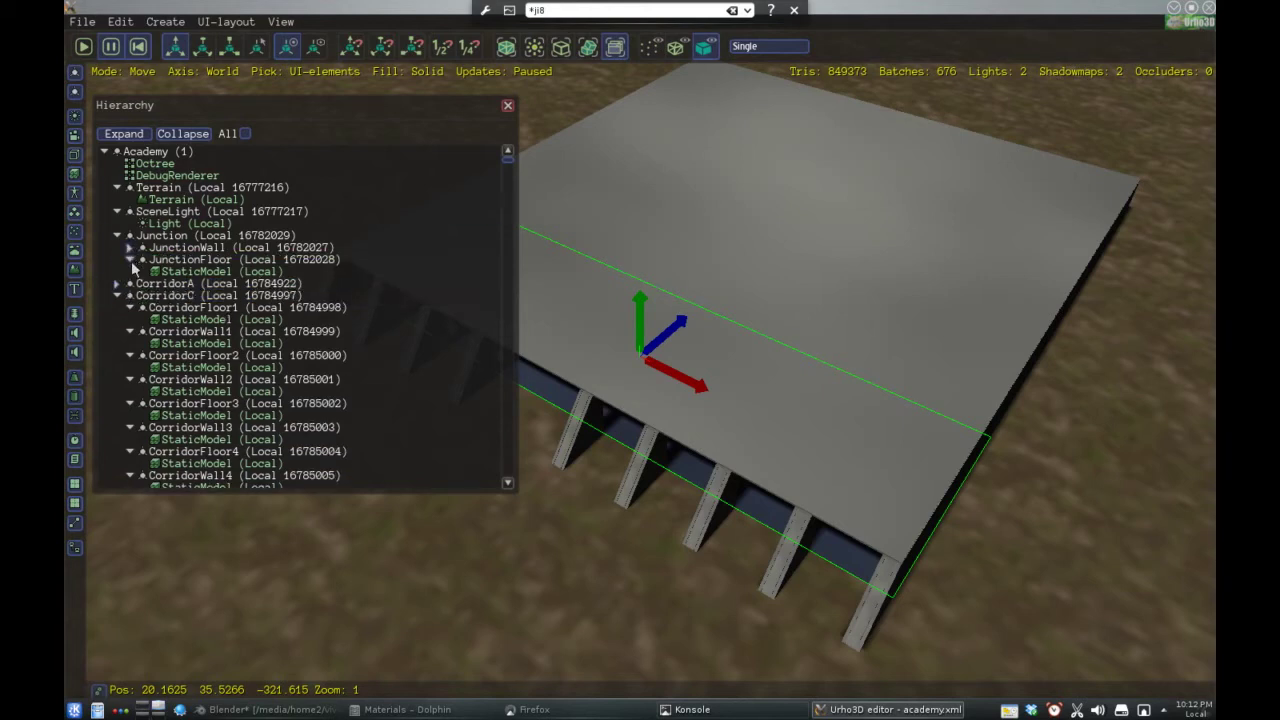
pyautogui.click(131, 260)
pyautogui.click(134, 259)
pyautogui.click(131, 259)
pyautogui.click(117, 236)
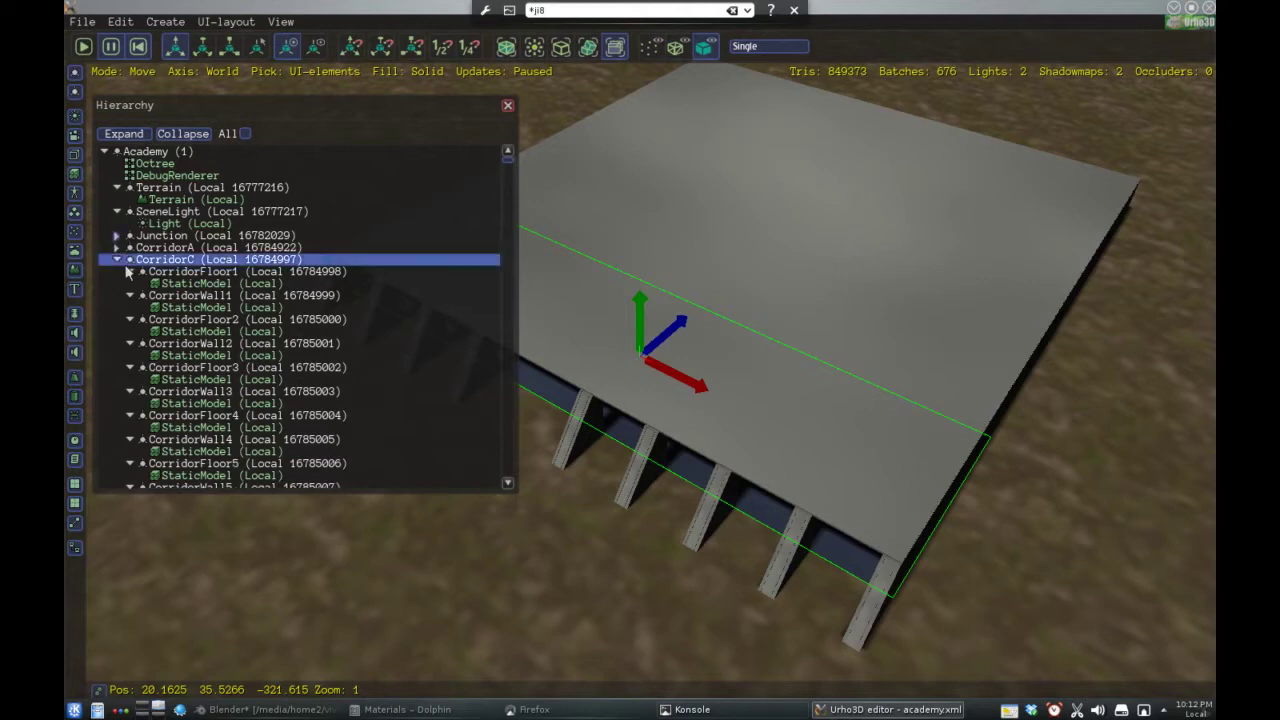
# Collapse the CorridorC, CorridorD and CorridorB nodes in the hierarchy
pyautogui.click(128, 261)
pyautogui.click(117, 260)
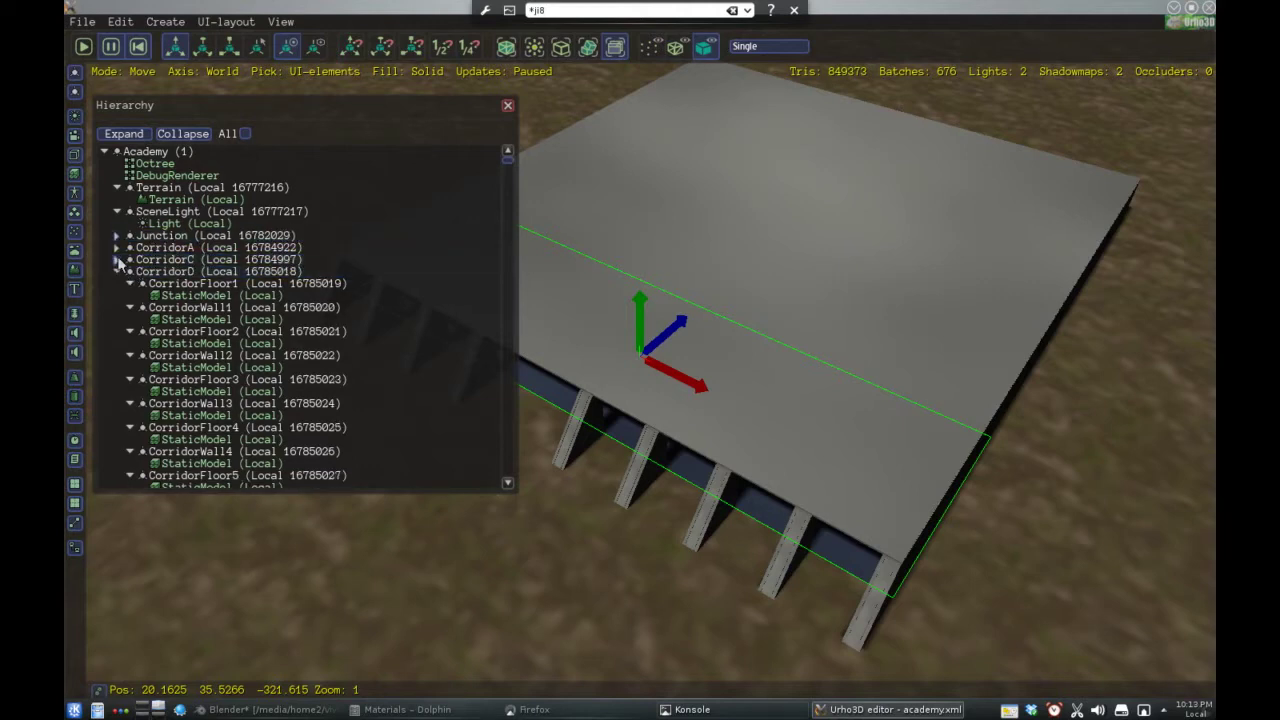
pyautogui.click(117, 272)
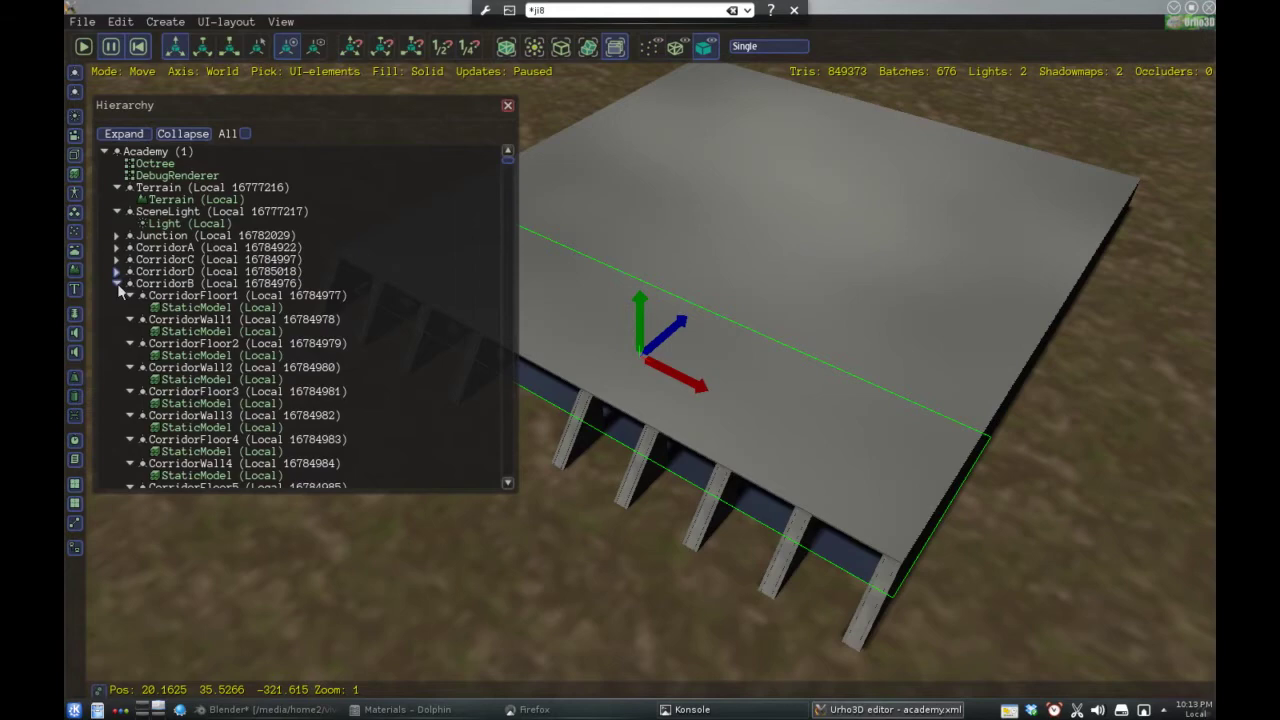
pyautogui.click(117, 284)
pyautogui.moveTo(585, 389); pyautogui.dragTo(670, 370, button='middle')
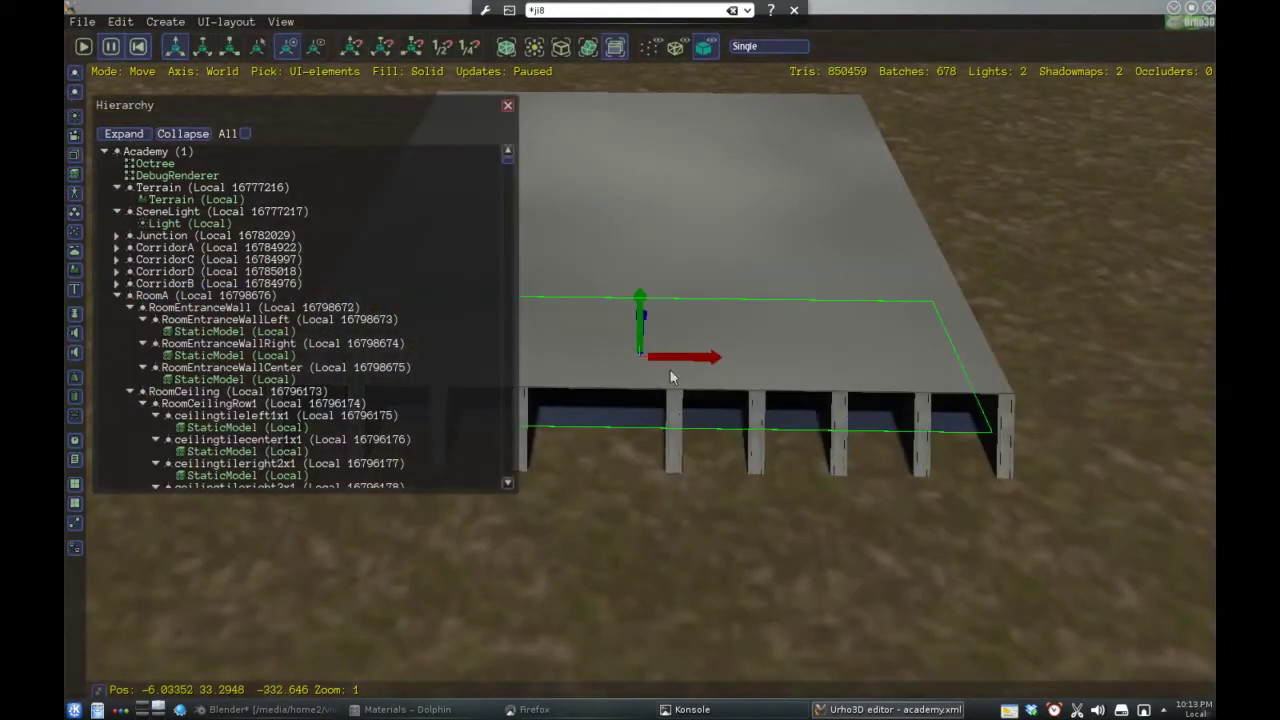
pyautogui.click(117, 284)
pyautogui.click(155, 286)
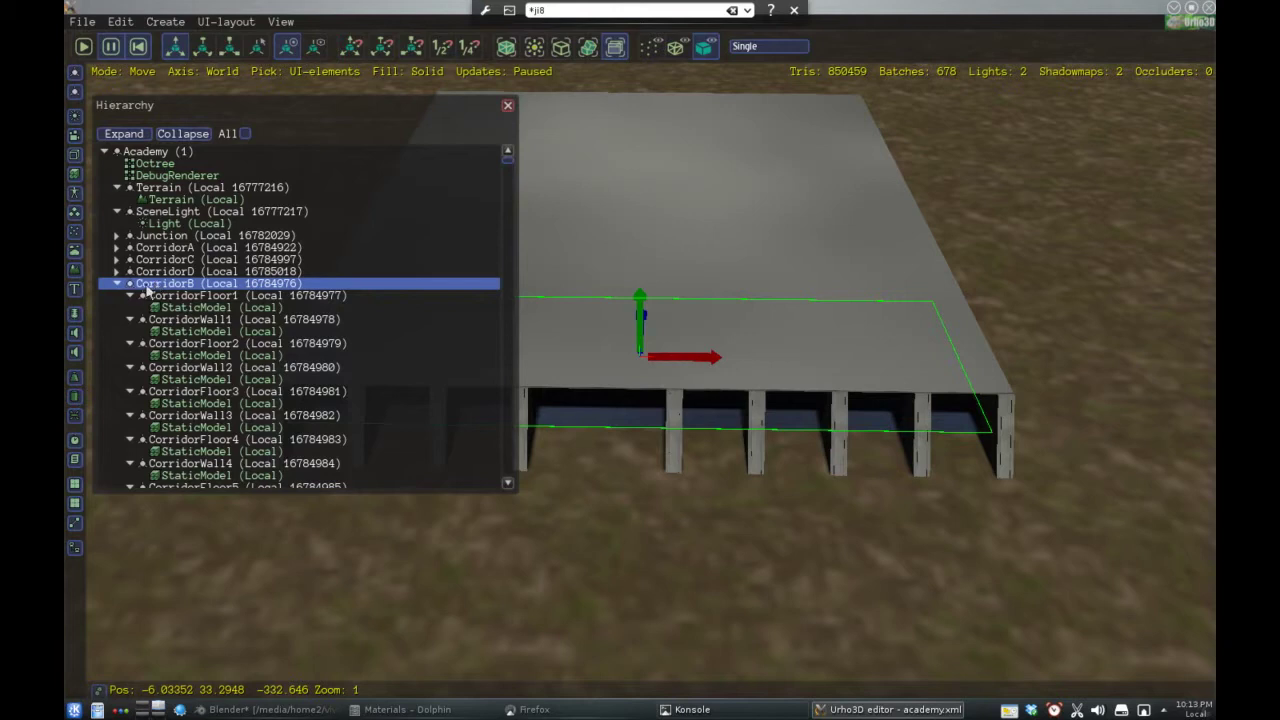
pyautogui.click(116, 284)
# View the XML files available for loading as a local node and close the file dialog
pyautogui.click(82, 24)
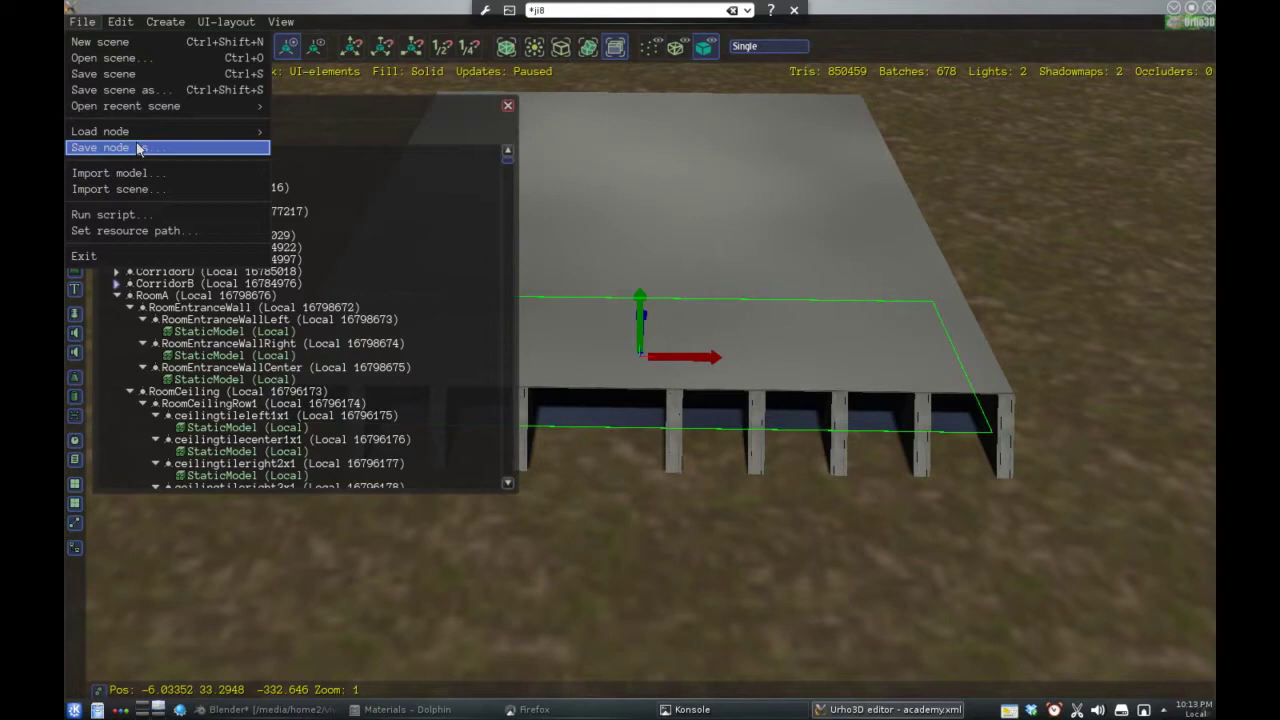
pyautogui.moveTo(139, 137)
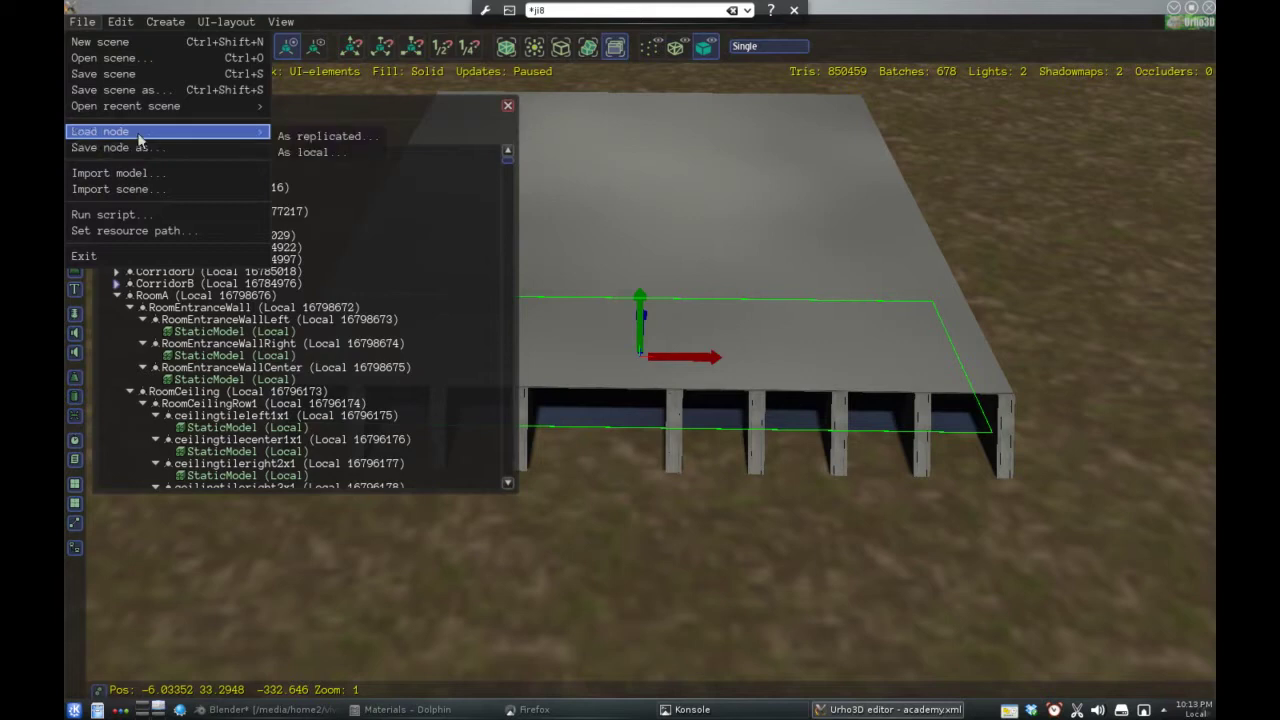
pyautogui.click(328, 153)
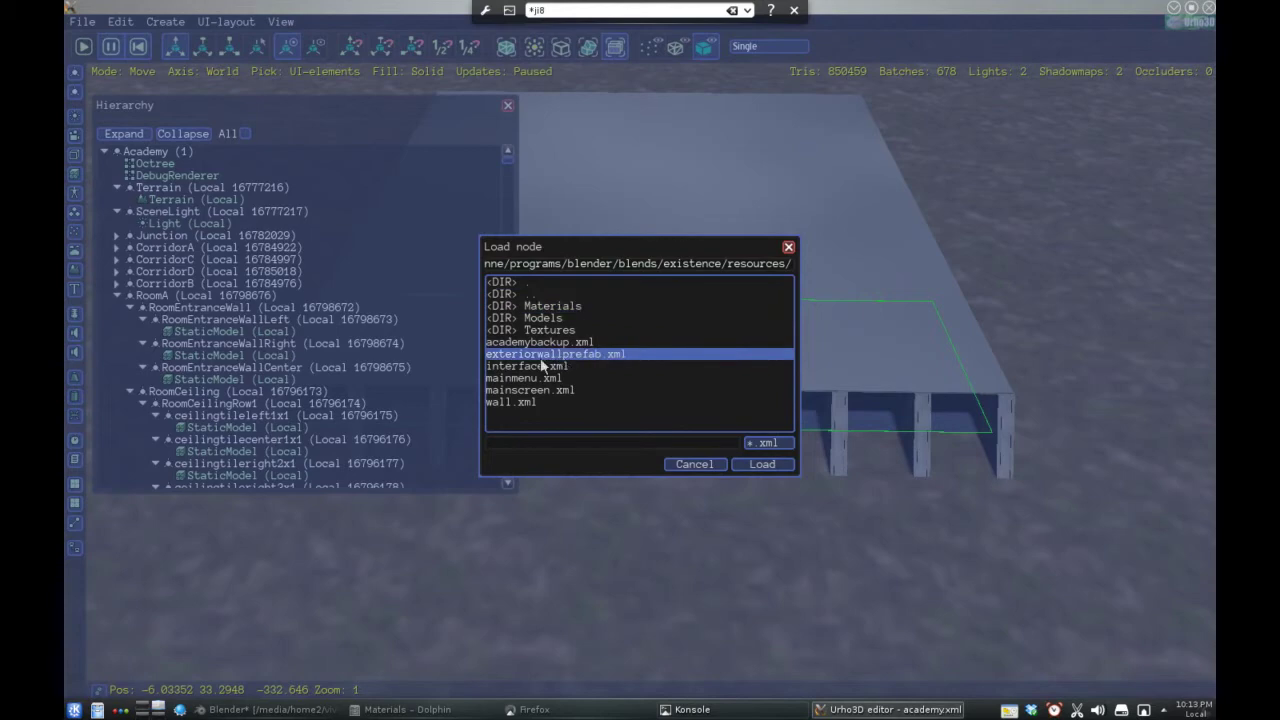
pyautogui.click(788, 250)
# Collapse the RoomA node, both InternalWall nodes, both Exteriorwall nodes and the Floor2 node in the hierarchy
pyautogui.moveTo(826, 343); pyautogui.dragTo(405, 203, button='middle')
pyautogui.moveTo(698, 411); pyautogui.dragTo(1008, 630, button='right')
pyautogui.moveTo(421, 585); pyautogui.dragTo(915, 612, button='middle')
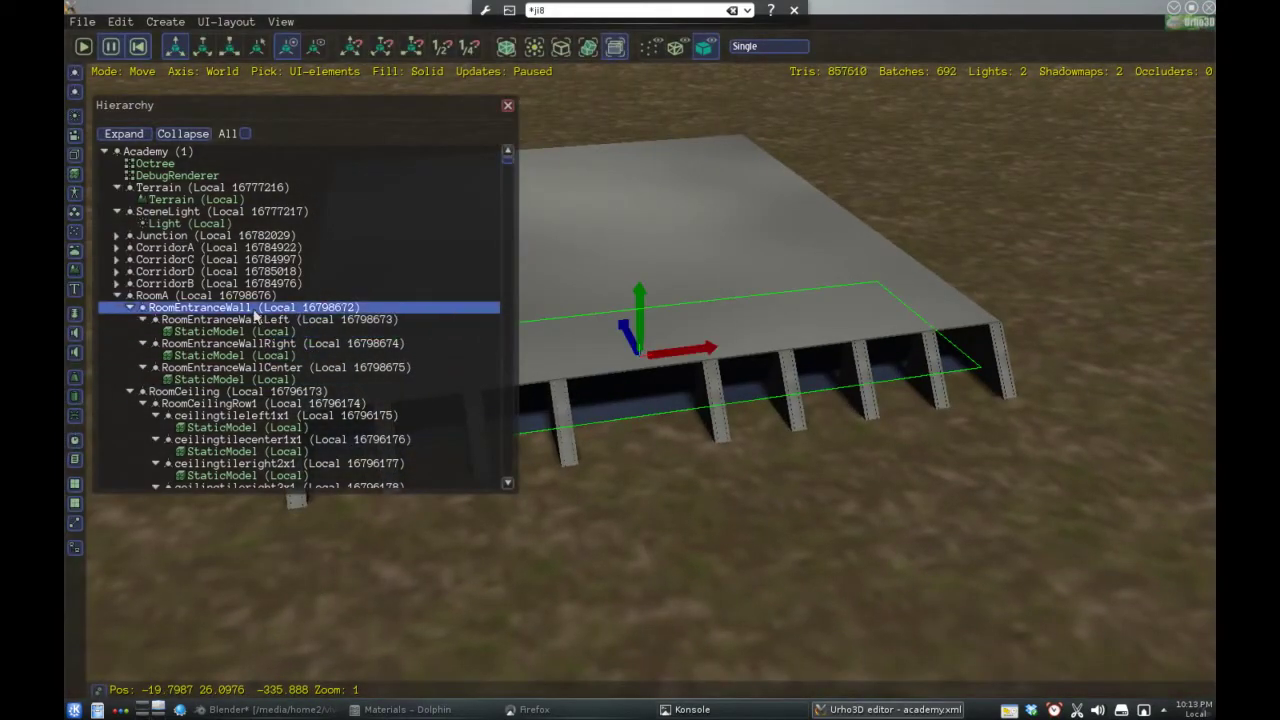
pyautogui.click(116, 296)
pyautogui.click(117, 308)
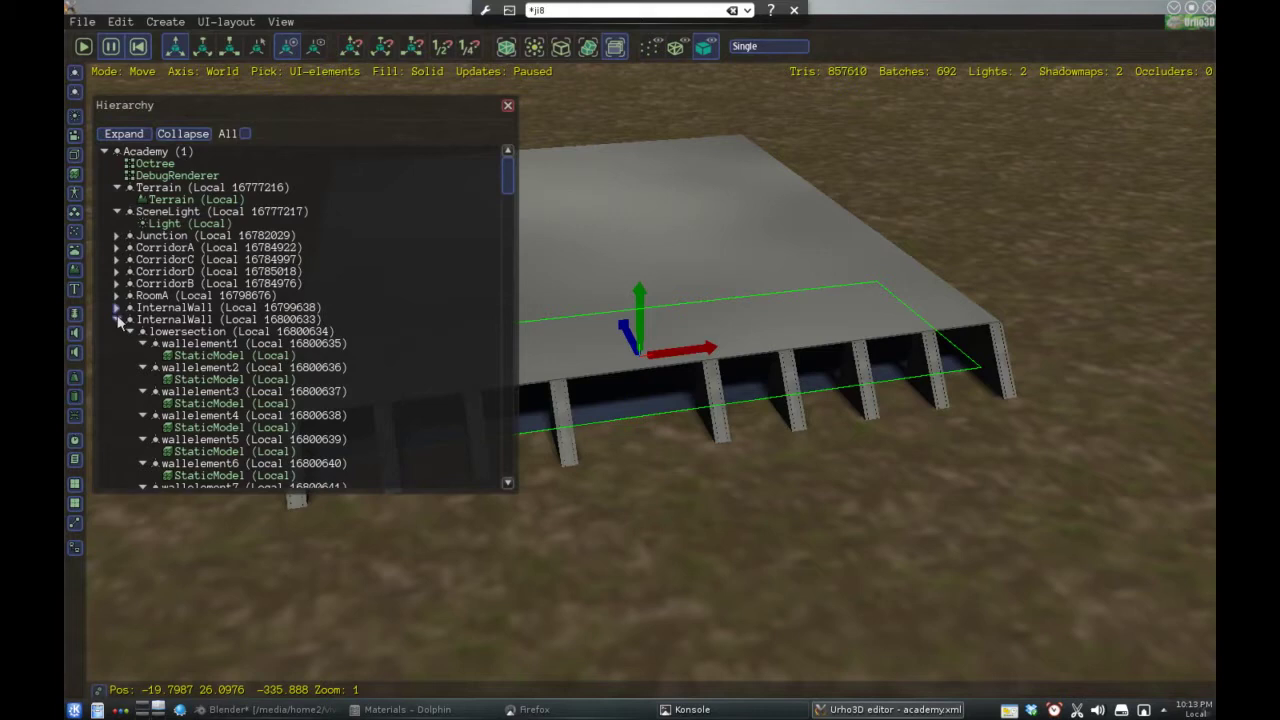
pyautogui.click(117, 320)
pyautogui.click(116, 331)
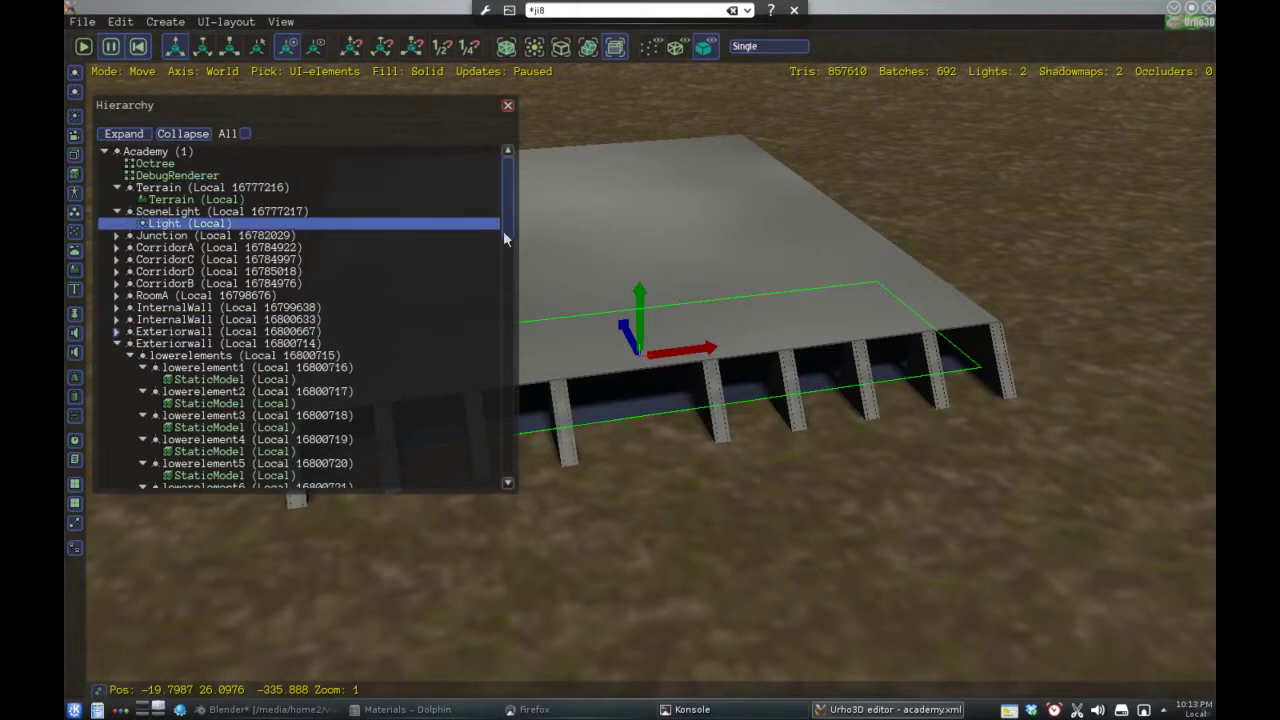
pyautogui.click(117, 344)
pyautogui.click(117, 356)
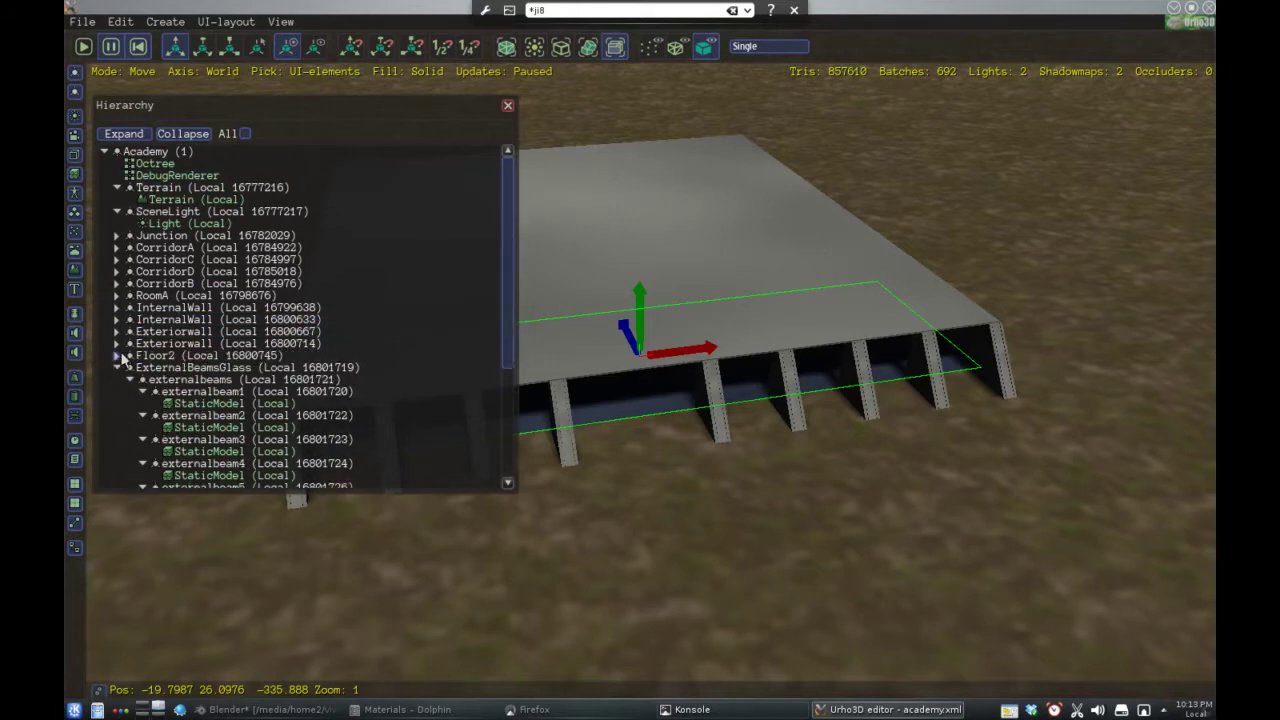
# Collapse the ExternalBeamsGlass, Terrain and SceneLight nodes in the hierarchy
pyautogui.click(117, 368)
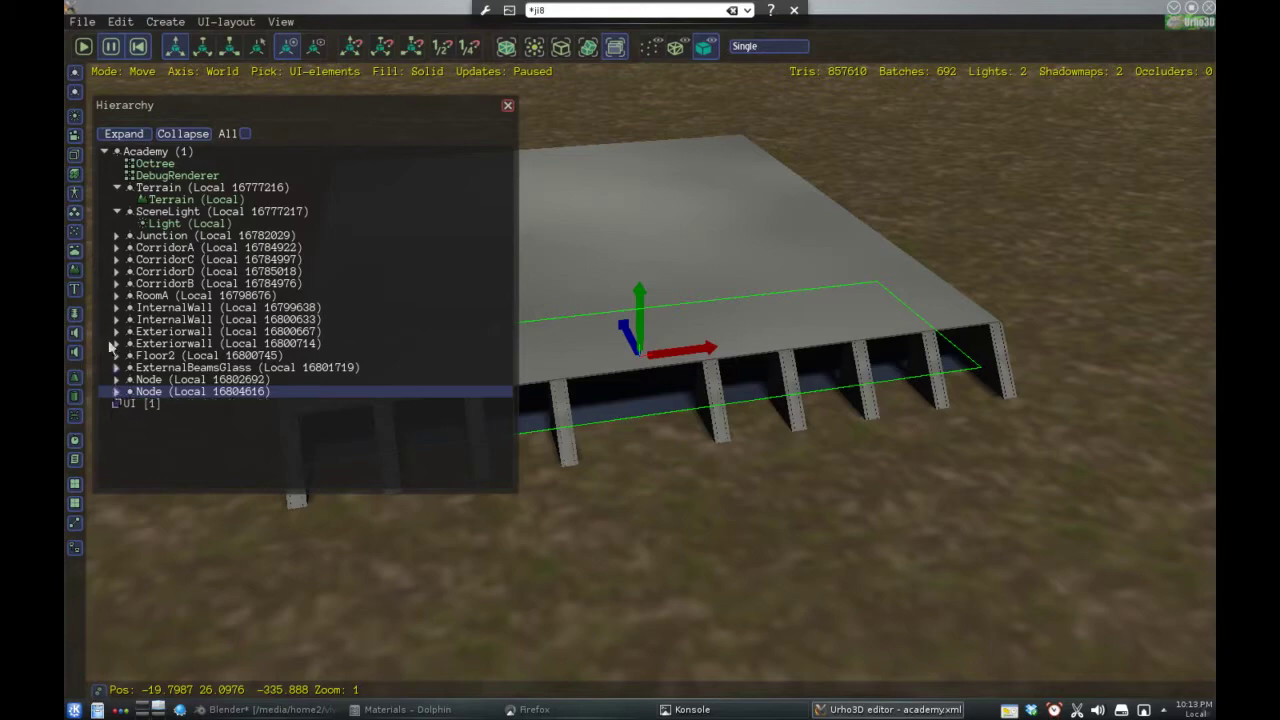
pyautogui.click(117, 188)
pyautogui.click(117, 200)
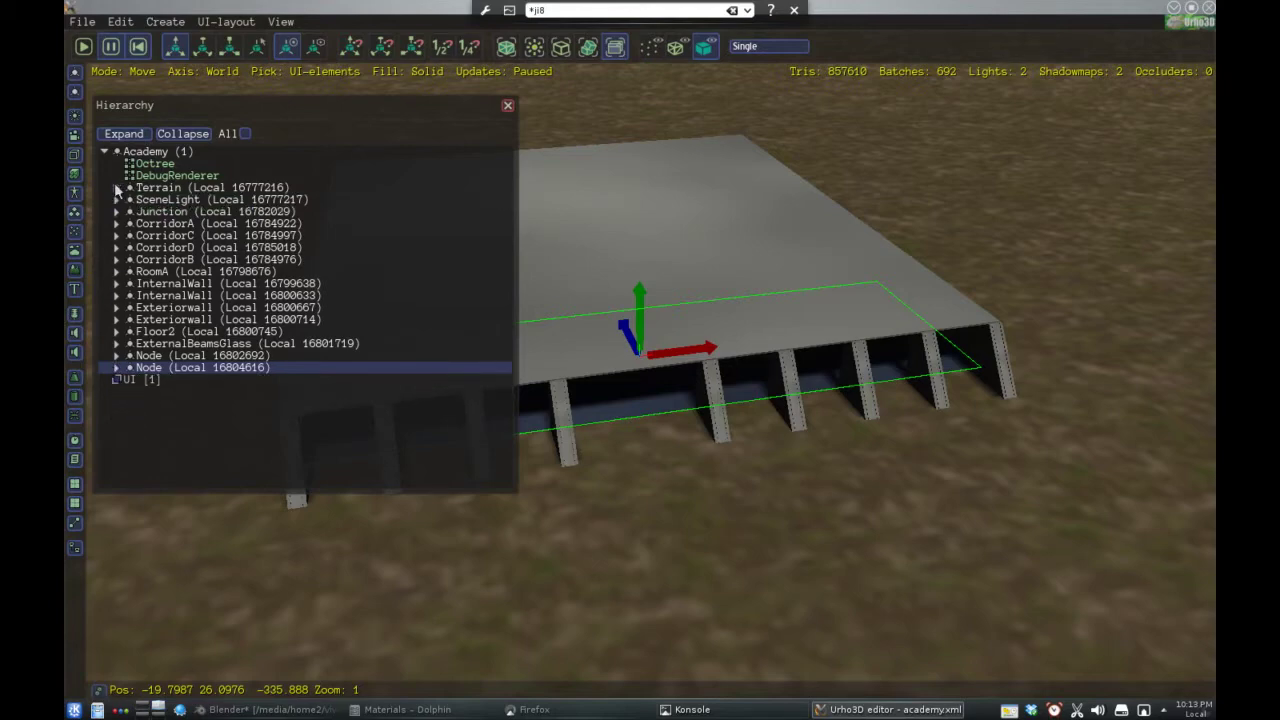
# Disable the Floor2 node to reveal the corridors and walls beneath it
pyautogui.moveTo(804, 366); pyautogui.dragTo(709, 444, button='middle')
pyautogui.moveTo(710, 445); pyautogui.dragTo(752, 364, button='right')
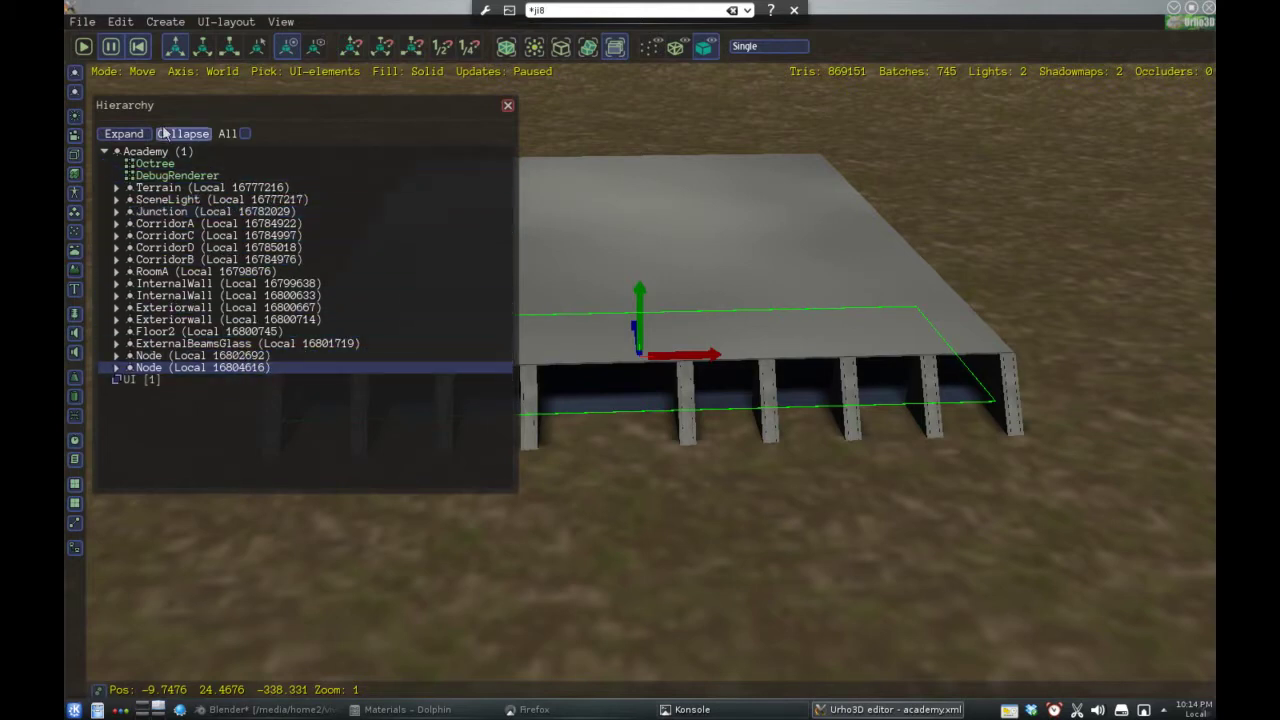
pyautogui.click(205, 248)
pyautogui.moveTo(812, 330)
pyautogui.mouseDown(button='middle')
pyautogui.moveTo(877, 256)
pyautogui.moveTo(840, 367)
pyautogui.moveTo(682, 294)
pyautogui.moveTo(787, 247)
pyautogui.moveTo(871, 349)
pyautogui.moveTo(823, 346)
pyautogui.mouseUp(button='middle')
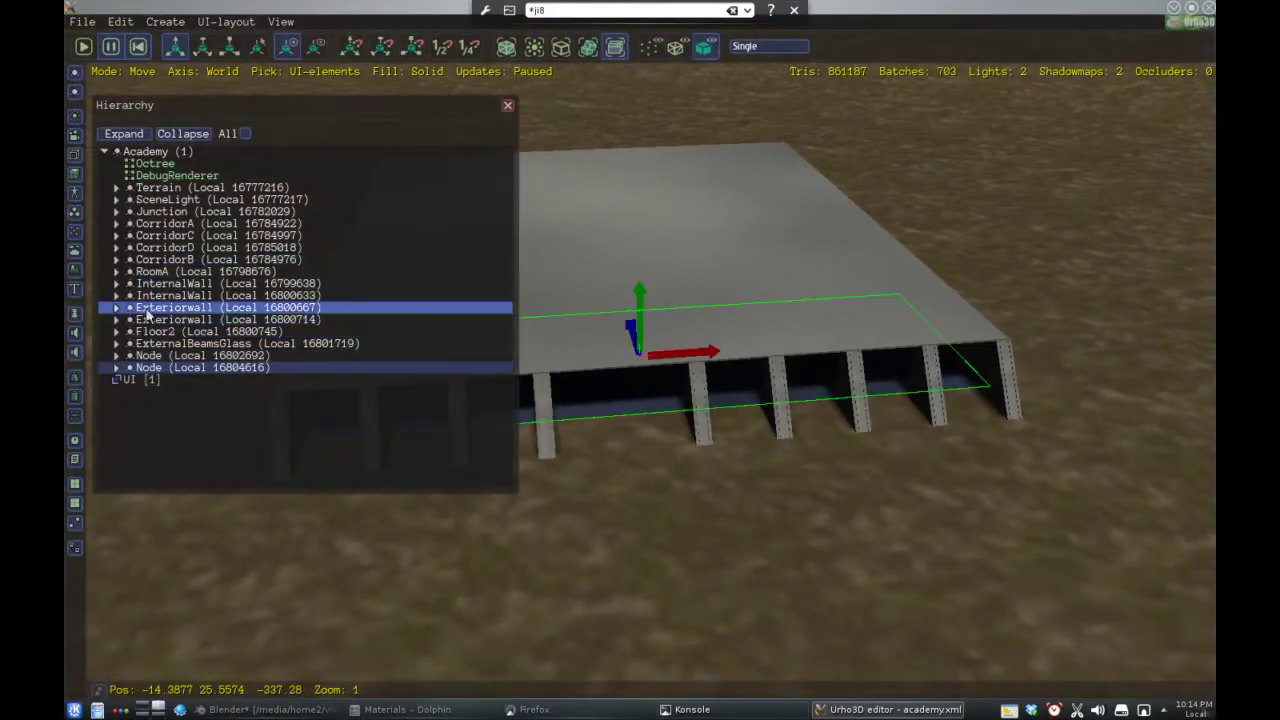
pyautogui.click(204, 335)
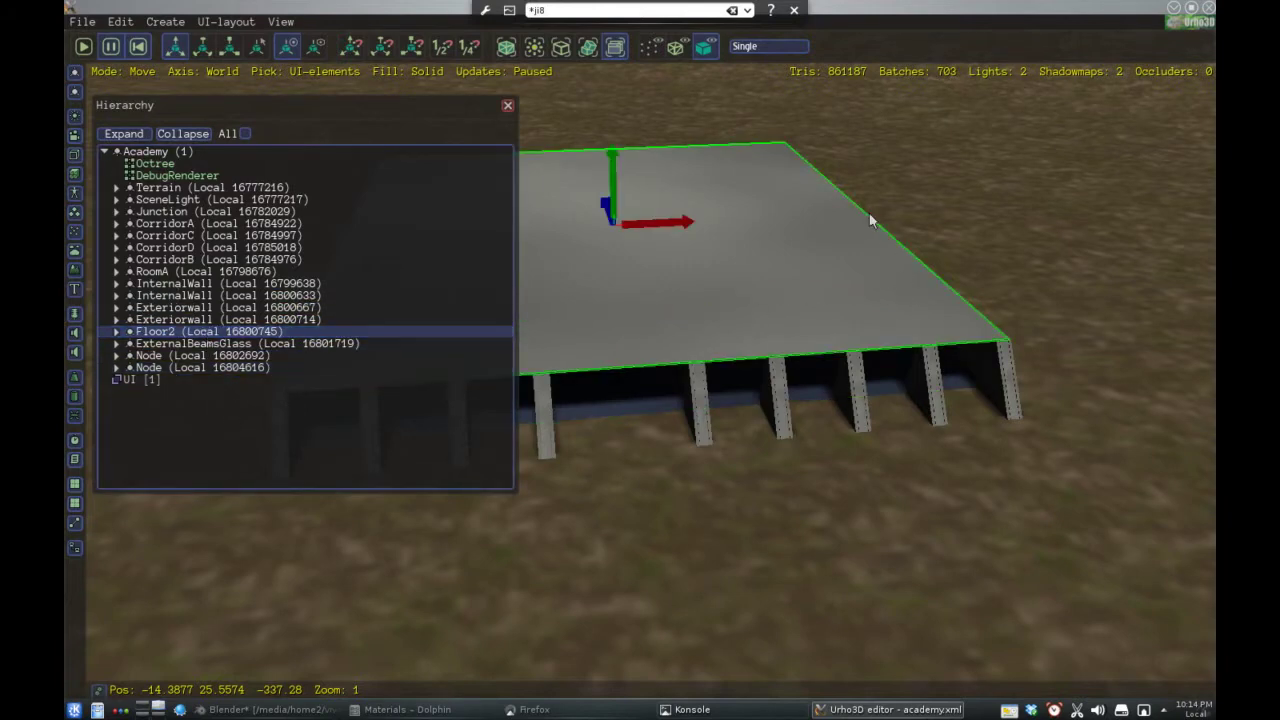
pyautogui.hotkey('ctrl', 'e')
pyautogui.moveTo(868, 213); pyautogui.dragTo(881, 414, button='middle')
pyautogui.scroll(5, 881, 414)
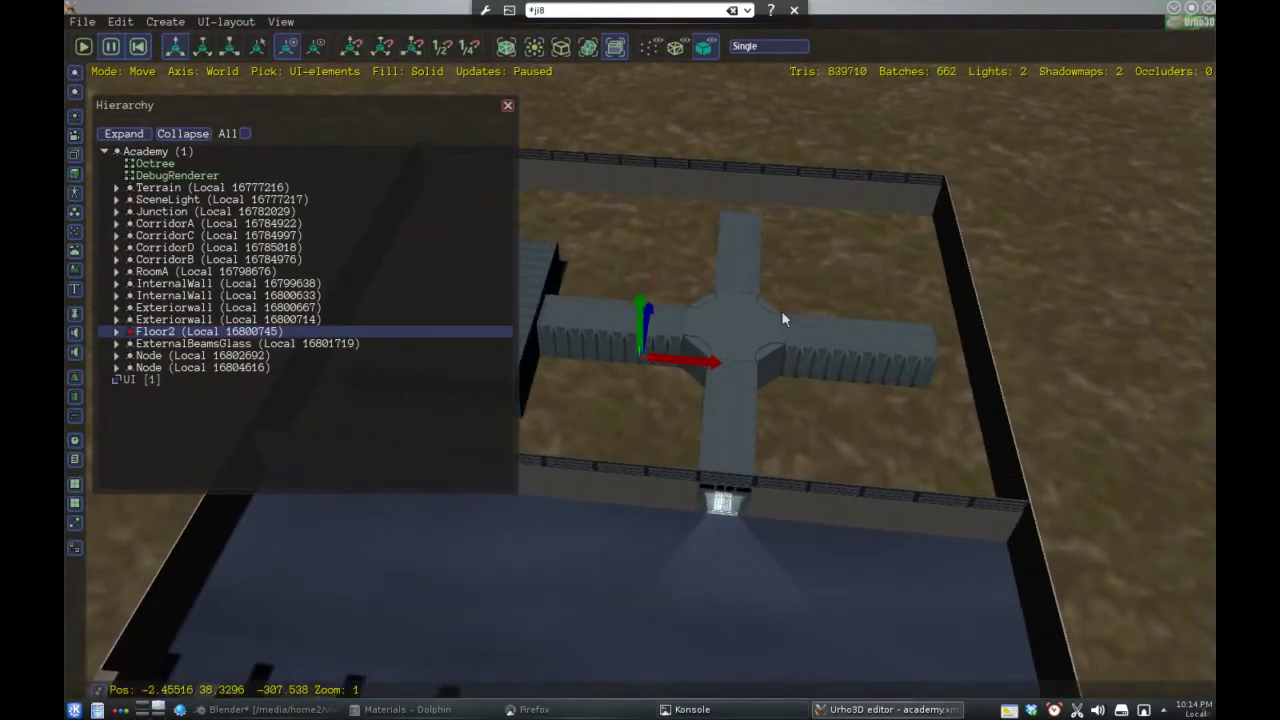
pyautogui.scroll(2, 781, 312)
pyautogui.moveTo(692, 312); pyautogui.dragTo(744, 260, button='middle')
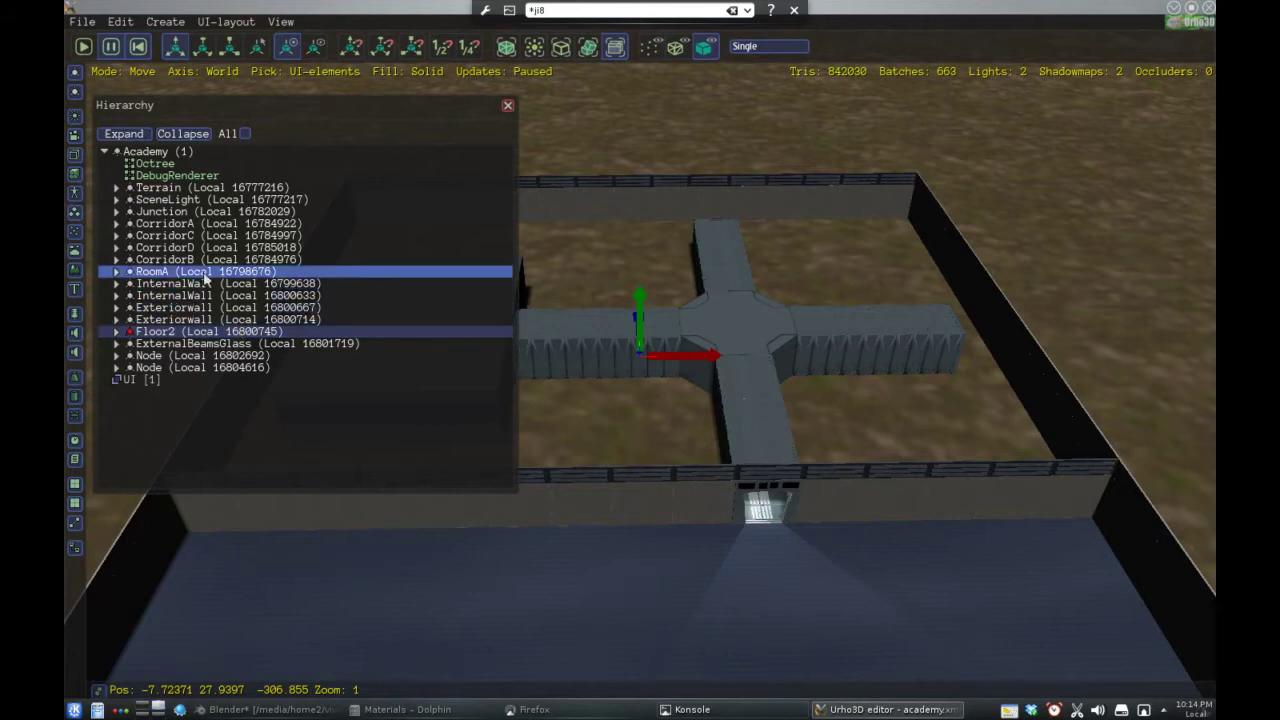
# Disable the RoomA node and move the Hierarchy window clear of the building
pyautogui.click(203, 277)
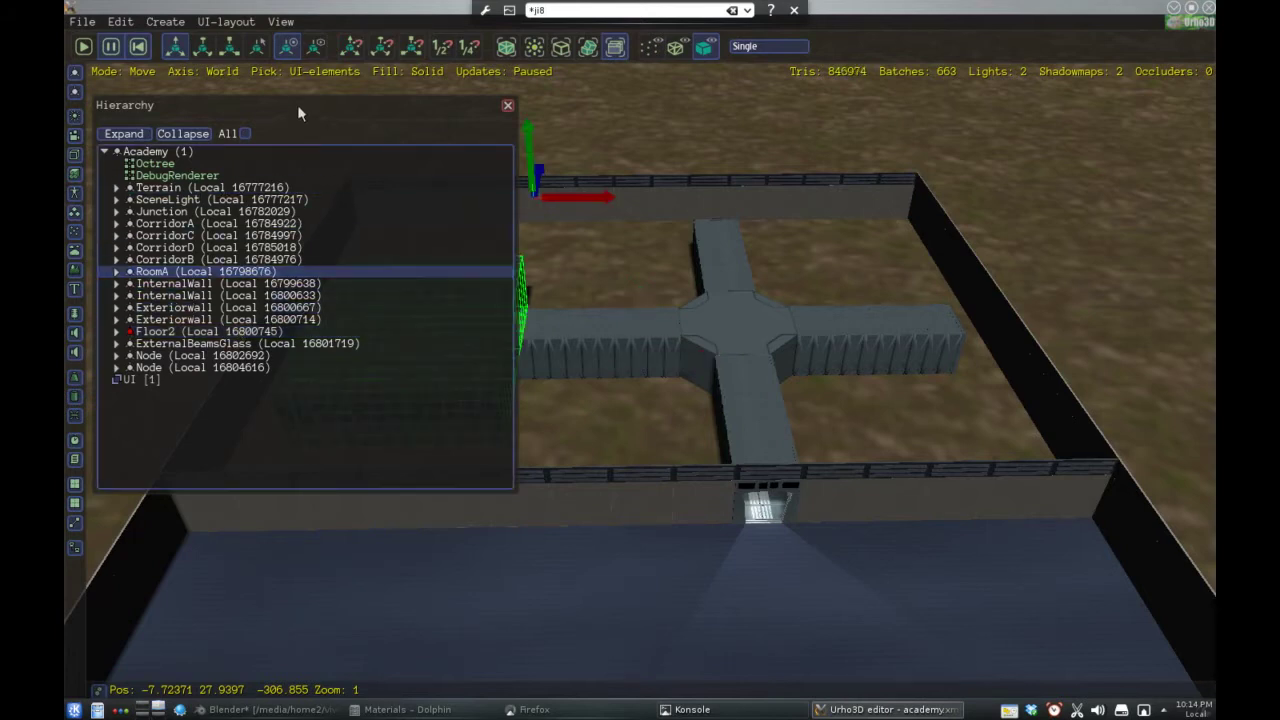
pyautogui.moveTo(297, 113); pyautogui.dragTo(875, 185)
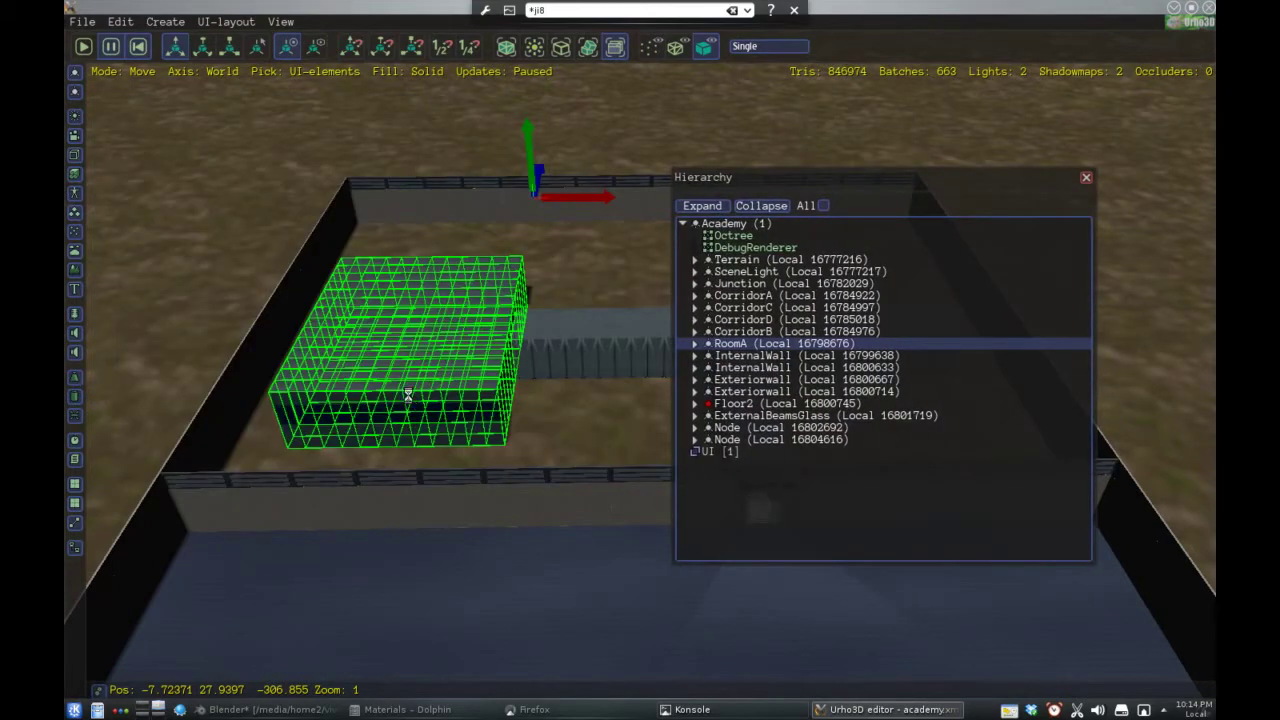
pyautogui.hotkey('ctrl', 'e')
pyautogui.moveTo(770, 360); pyautogui.dragTo(507, 329, button='middle')
pyautogui.moveTo(943, 187); pyautogui.dragTo(336, 64)
# Enable the RoomA and Floor2 nodes again after examining the cross-shaped corridors
pyautogui.moveTo(742, 374); pyautogui.dragTo(801, 482, button='middle')
pyautogui.moveTo(801, 490); pyautogui.dragTo(801, 482, button='right')
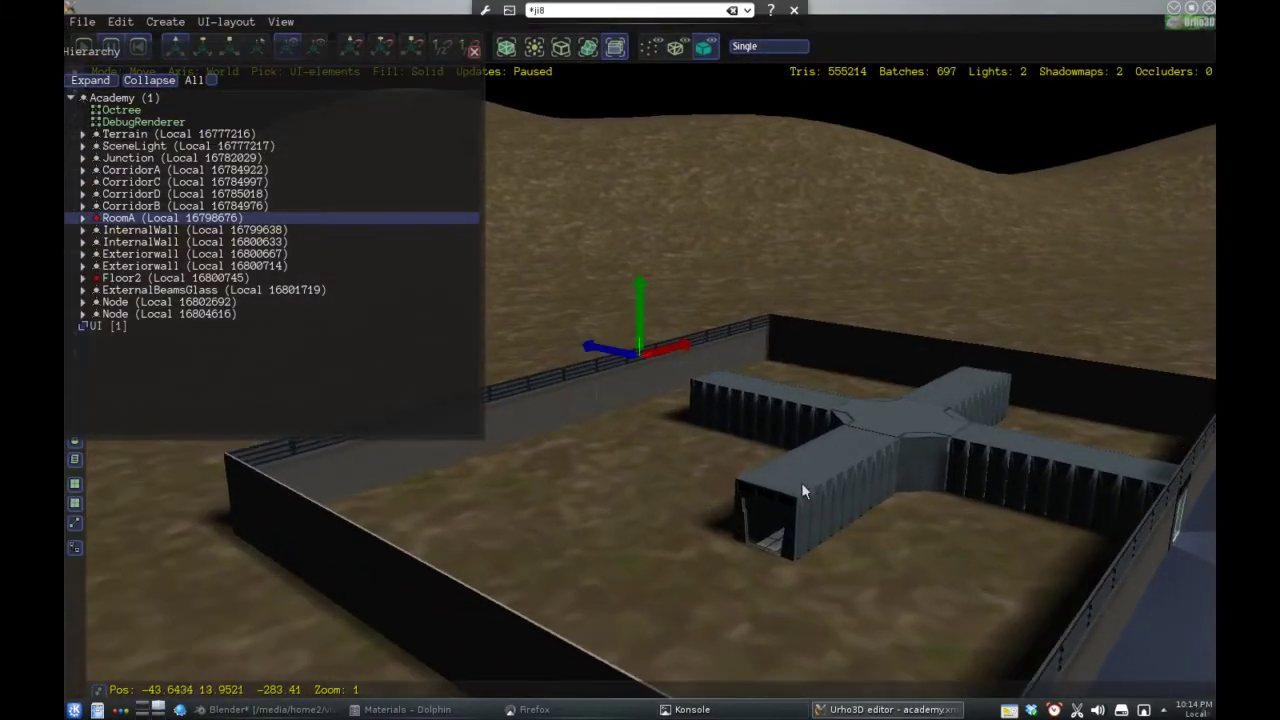
pyautogui.moveTo(674, 523); pyautogui.dragTo(452, 590, button='right')
pyautogui.moveTo(659, 507); pyautogui.dragTo(462, 492, button='right')
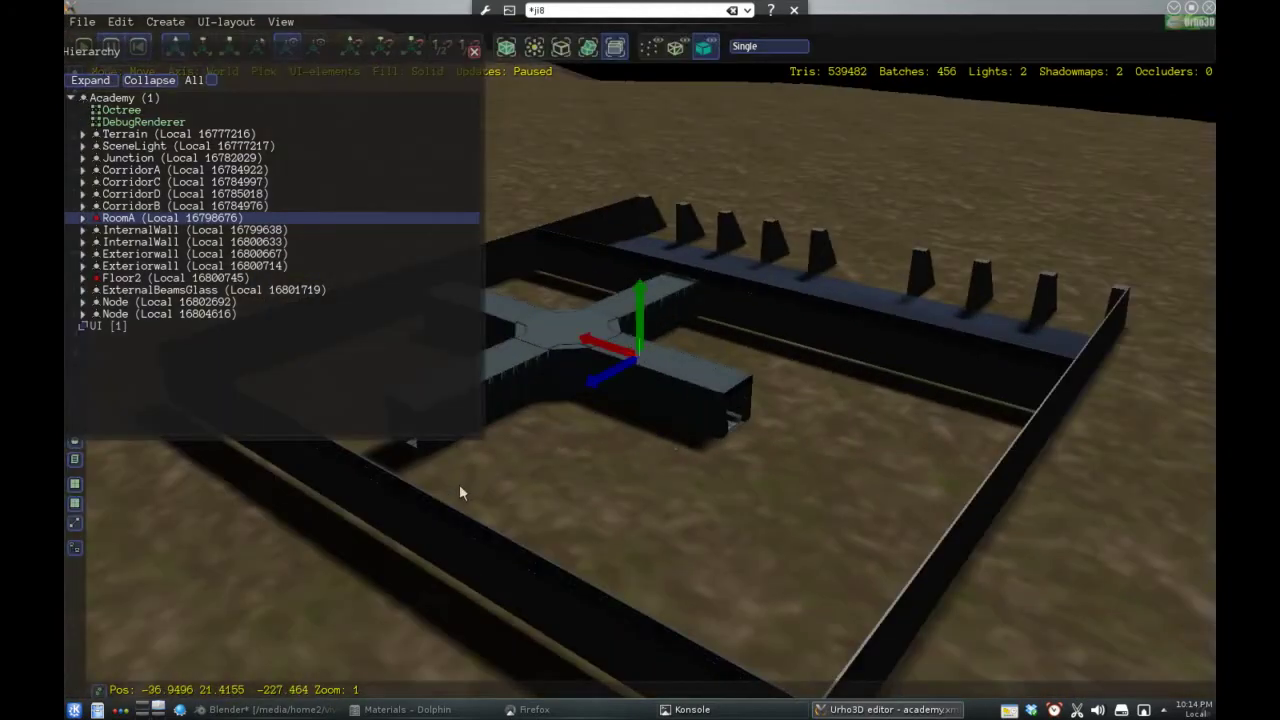
pyautogui.moveTo(747, 413); pyautogui.dragTo(673, 555, button='right')
pyautogui.moveTo(155, 477); pyautogui.dragTo(80, 300, button='right')
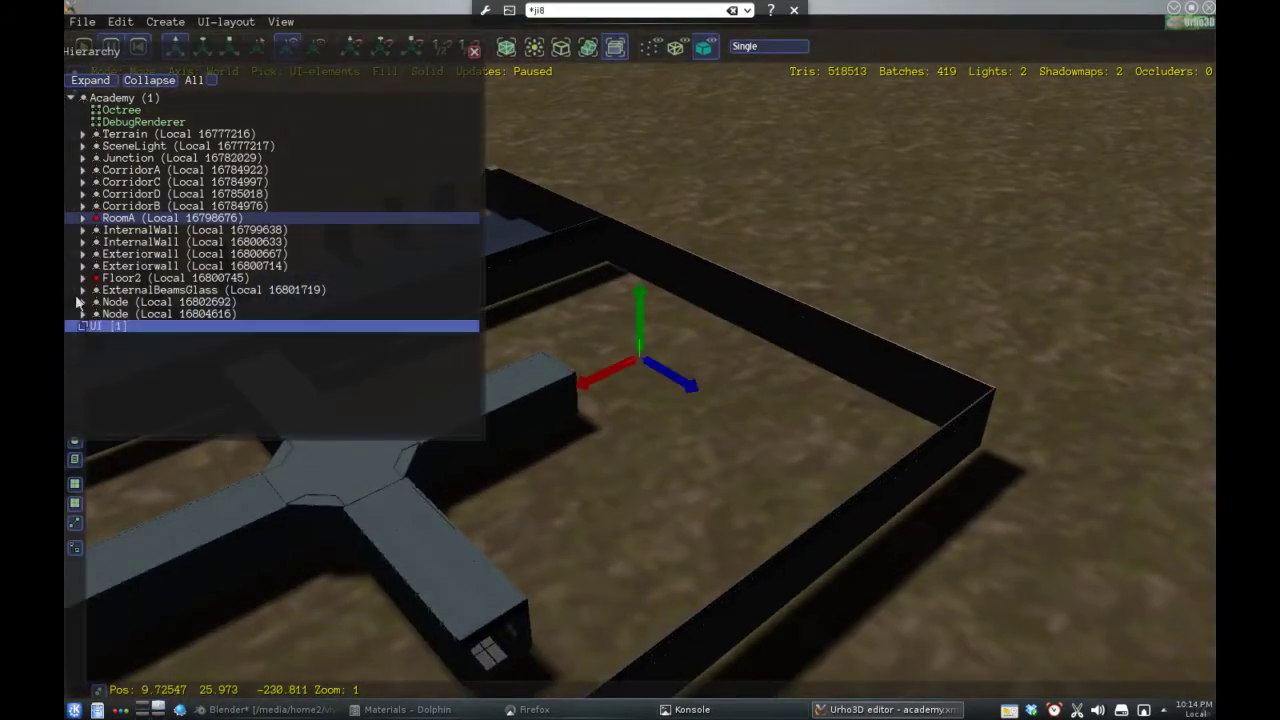
pyautogui.click(160, 220)
pyautogui.moveTo(304, 293); pyautogui.dragTo(640, 462, button='right')
pyautogui.moveTo(629, 537); pyautogui.dragTo(697, 478, button='right')
pyautogui.moveTo(694, 470); pyautogui.dragTo(702, 485, button='middle')
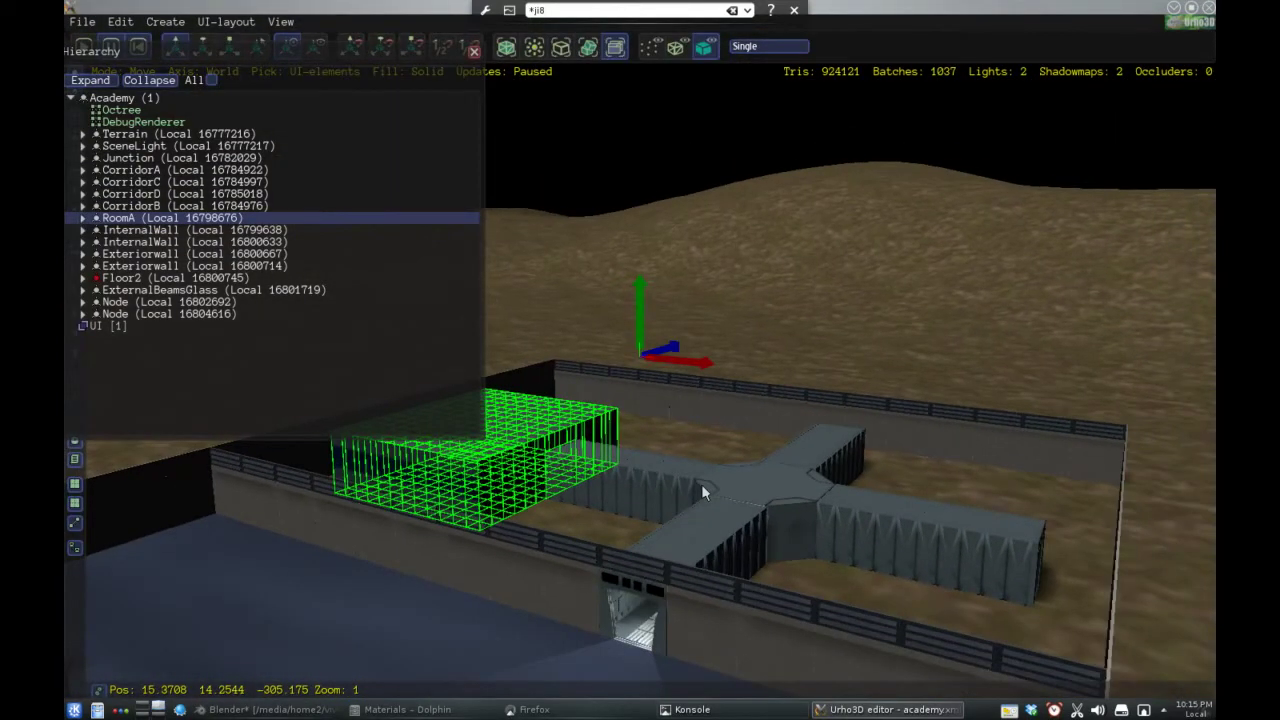
pyautogui.click(225, 279)
pyautogui.hotkey('ctrl', 'e')
# Examine the dark space beneath Floor2, from the external beams to the lit corridor entrance
pyautogui.moveTo(597, 466); pyautogui.dragTo(603, 462, button='middle')
pyautogui.press('w')
pyautogui.moveTo(1070, 454); pyautogui.dragTo(775, 476, button='right')
pyautogui.moveTo(775, 477); pyautogui.dragTo(661, 474, button='middle')
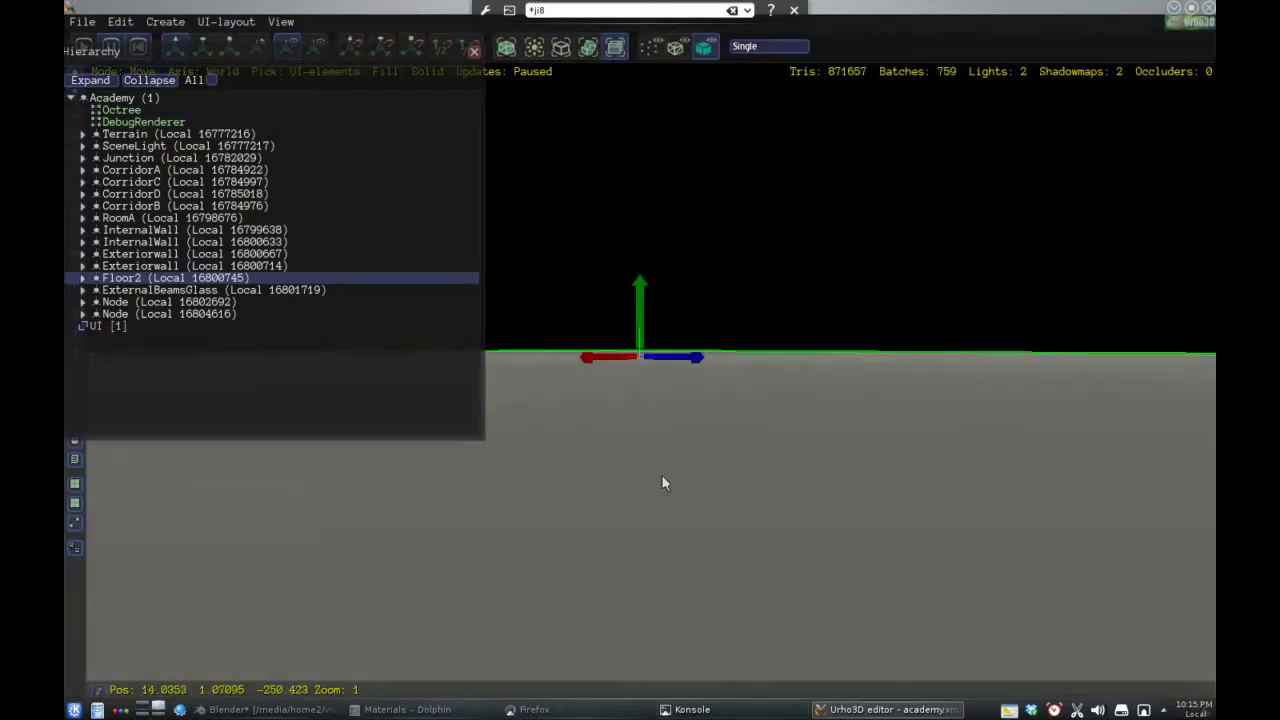
pyautogui.moveTo(698, 565); pyautogui.dragTo(880, 564, button='middle')
pyautogui.press('w')
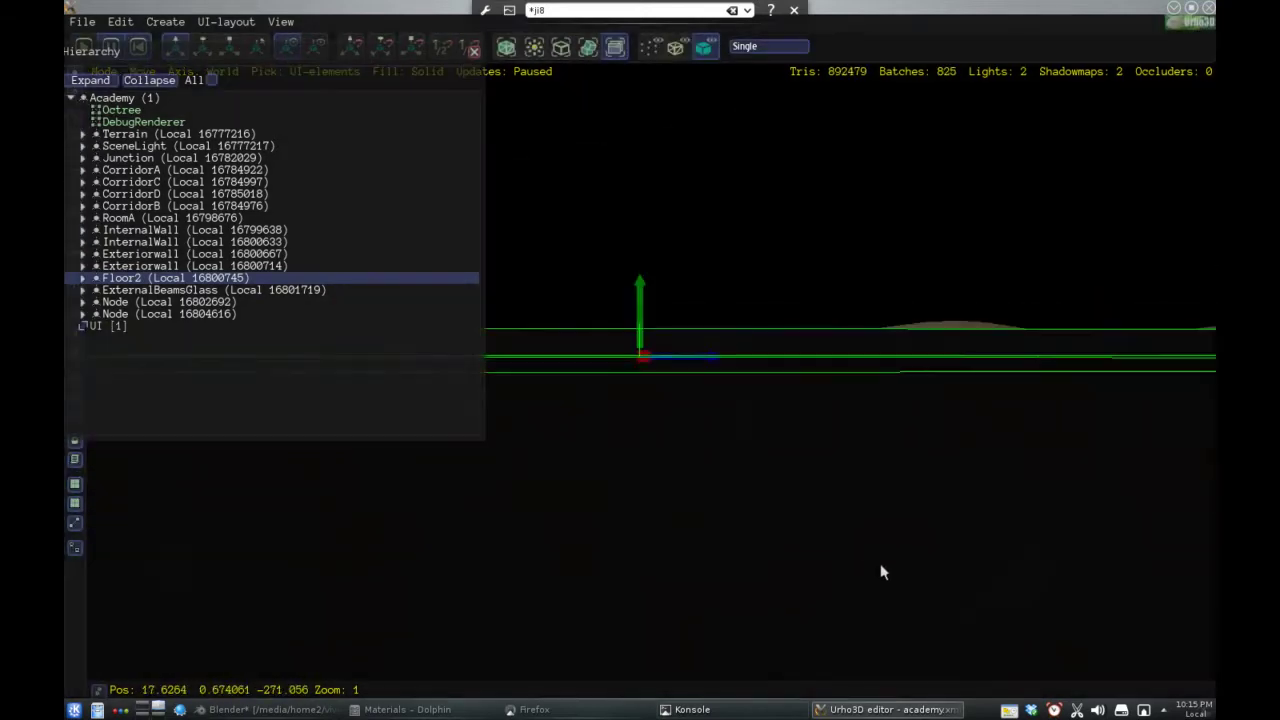
pyautogui.press('w')
pyautogui.moveTo(798, 545); pyautogui.dragTo(744, 543, button='middle')
pyautogui.press('s')
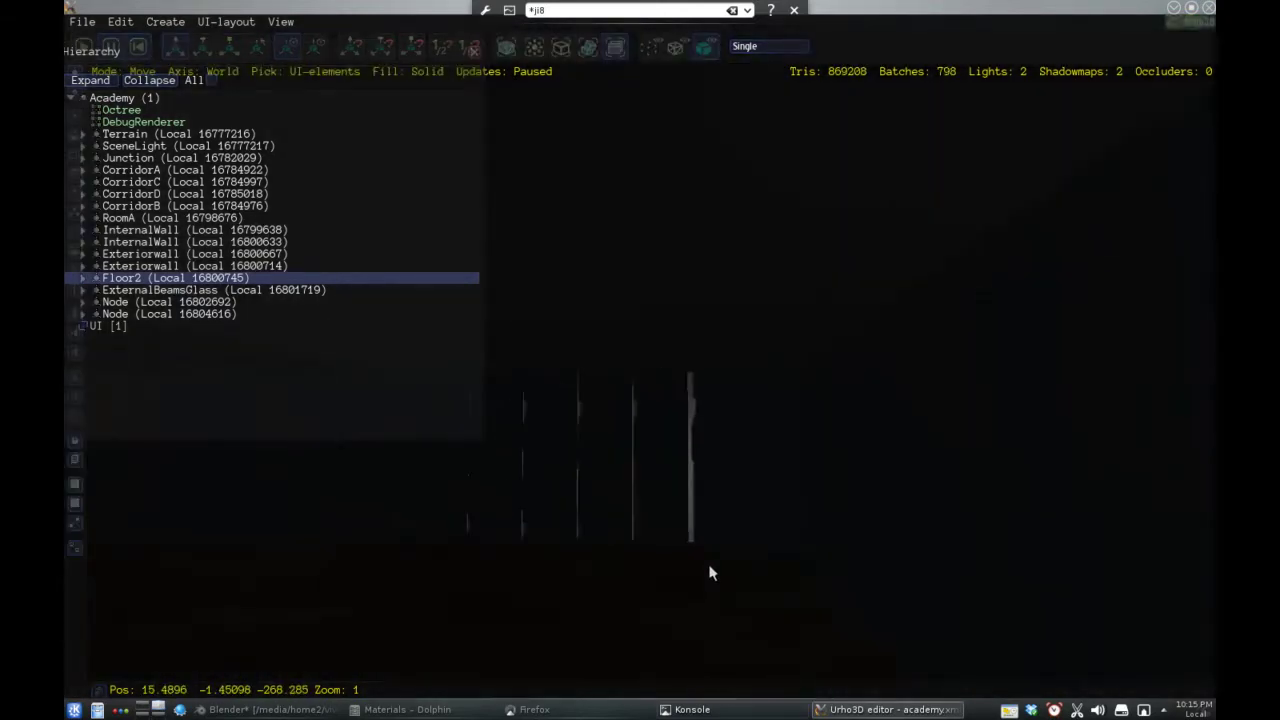
pyautogui.press('s')
pyautogui.moveTo(753, 564); pyautogui.dragTo(884, 563, button='middle')
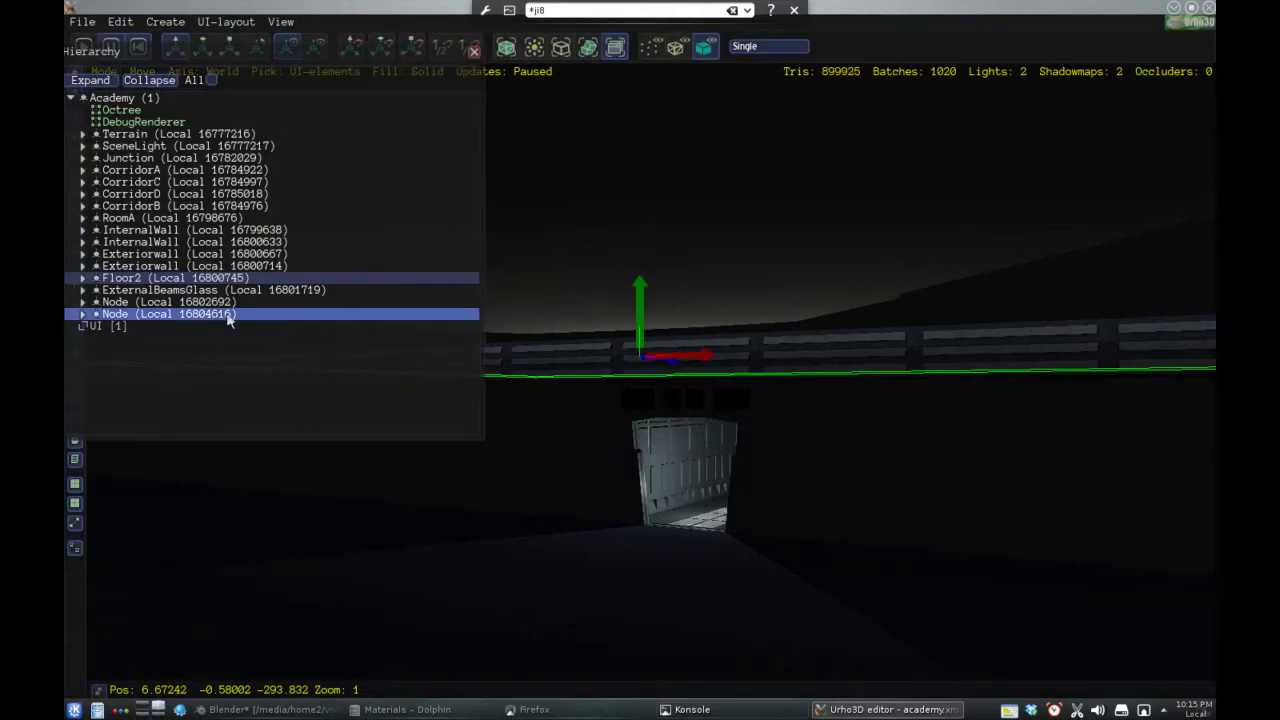
# Select the two unnamed local nodes in turn and examine the light's range around the corridor doorway
pyautogui.click(120, 315)
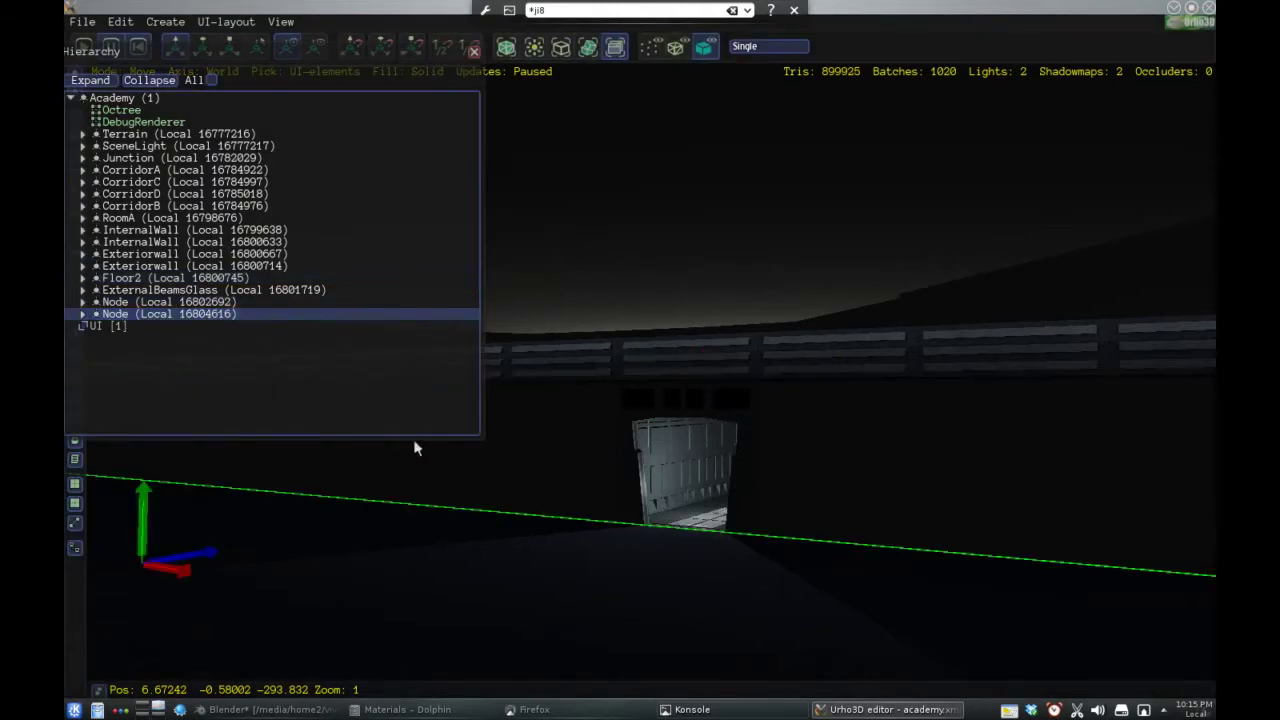
pyautogui.click(134, 303)
pyautogui.moveTo(791, 424); pyautogui.dragTo(717, 352, button='middle')
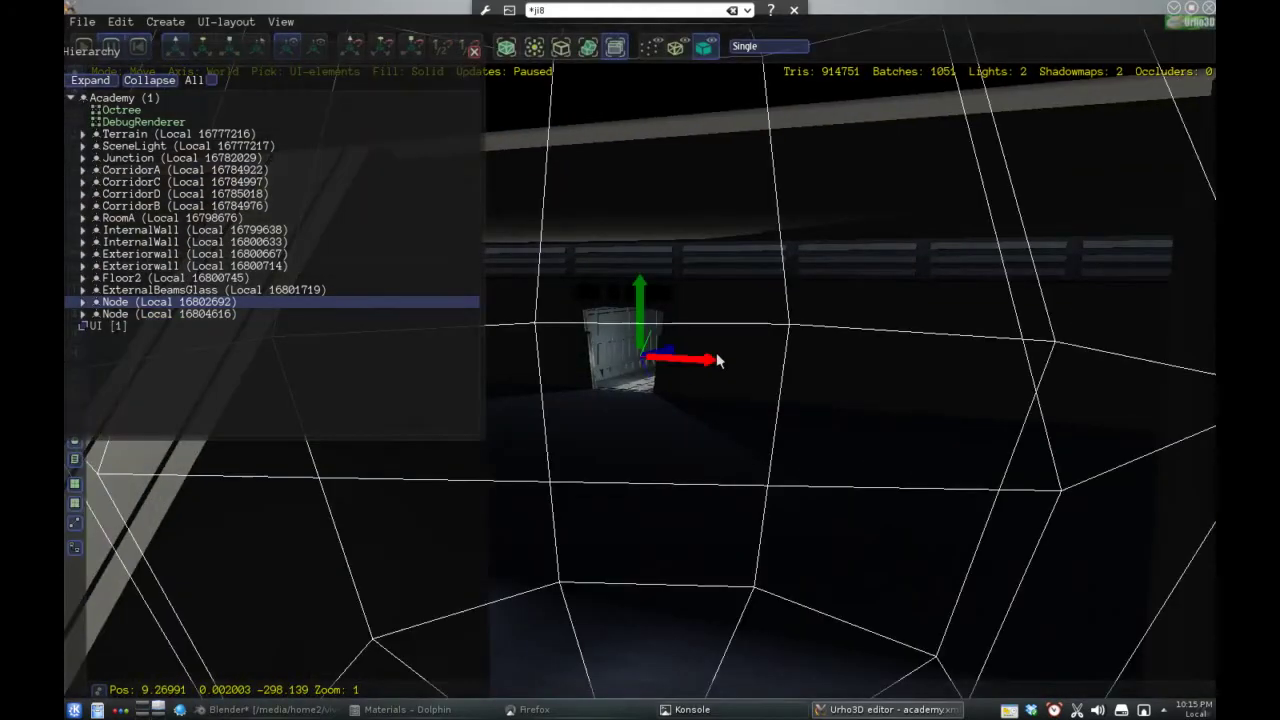
pyautogui.press('w')
pyautogui.press('w')
pyautogui.moveTo(617, 409); pyautogui.dragTo(769, 412, button='middle')
pyautogui.moveTo(770, 420)
pyautogui.mouseDown(button='right')
pyautogui.moveTo(707, 390)
pyautogui.moveTo(734, 369)
pyautogui.moveTo(817, 380)
pyautogui.moveTo(791, 400)
pyautogui.moveTo(886, 429)
pyautogui.moveTo(825, 424)
pyautogui.moveTo(779, 377)
pyautogui.moveTo(580, 384)
pyautogui.moveTo(577, 397)
pyautogui.moveTo(617, 374)
pyautogui.moveTo(552, 398)
pyautogui.moveTo(580, 406)
pyautogui.moveTo(549, 386)
pyautogui.moveTo(694, 397)
pyautogui.moveTo(757, 354)
pyautogui.moveTo(747, 329)
pyautogui.moveTo(774, 371)
pyautogui.moveTo(755, 433)
pyautogui.moveTo(779, 435)
pyautogui.moveTo(763, 422)
pyautogui.mouseUp(button='right')
pyautogui.moveTo(799, 473); pyautogui.dragTo(708, 460, button='right')
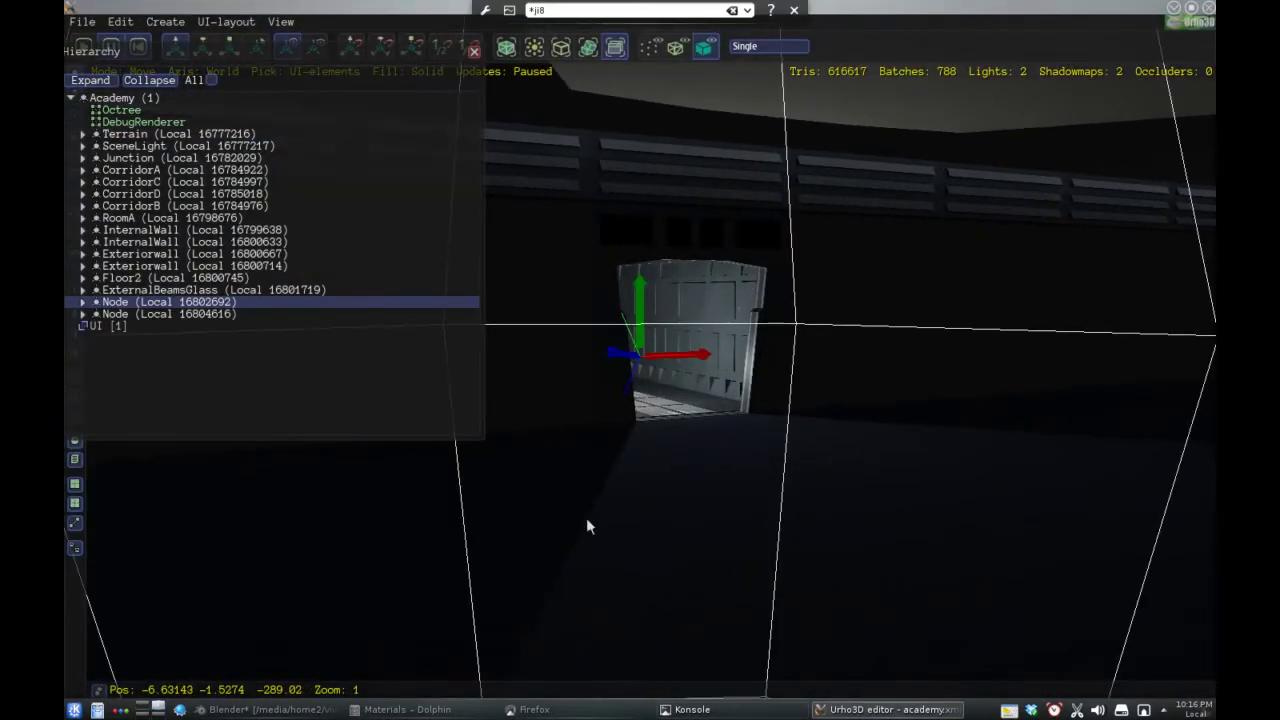
pyautogui.moveTo(1008, 431); pyautogui.dragTo(755, 402, button='right')
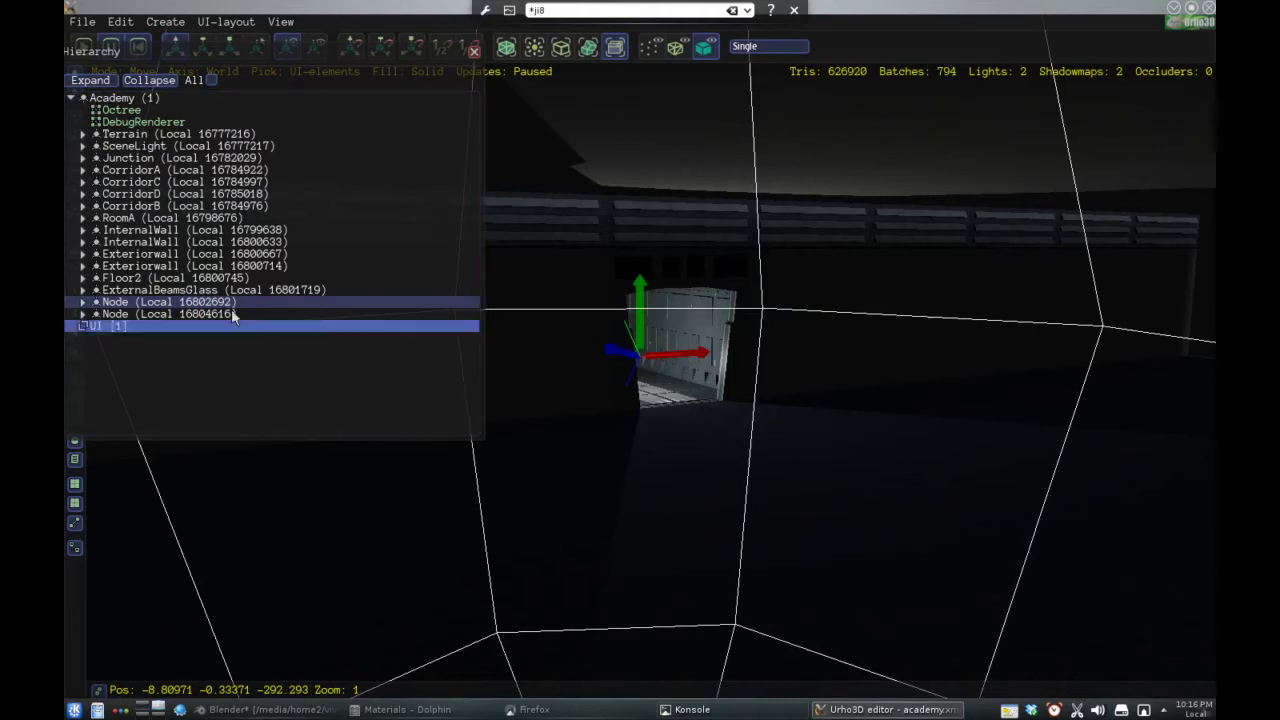
# Expand the unnamed node 16802692 and inspect its Light component's attributes beside the lit doorway
pyautogui.click(83, 302)
pyautogui.click(226, 279)
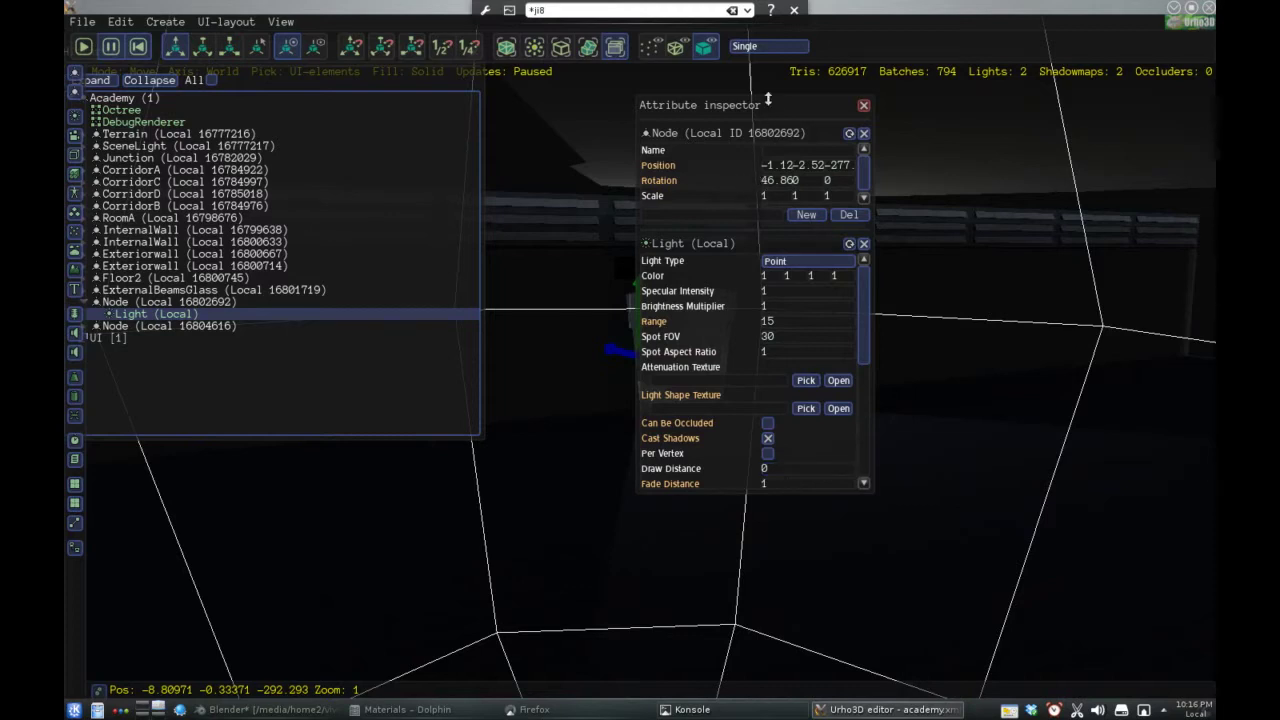
pyautogui.moveTo(770, 107); pyautogui.dragTo(455, 208)
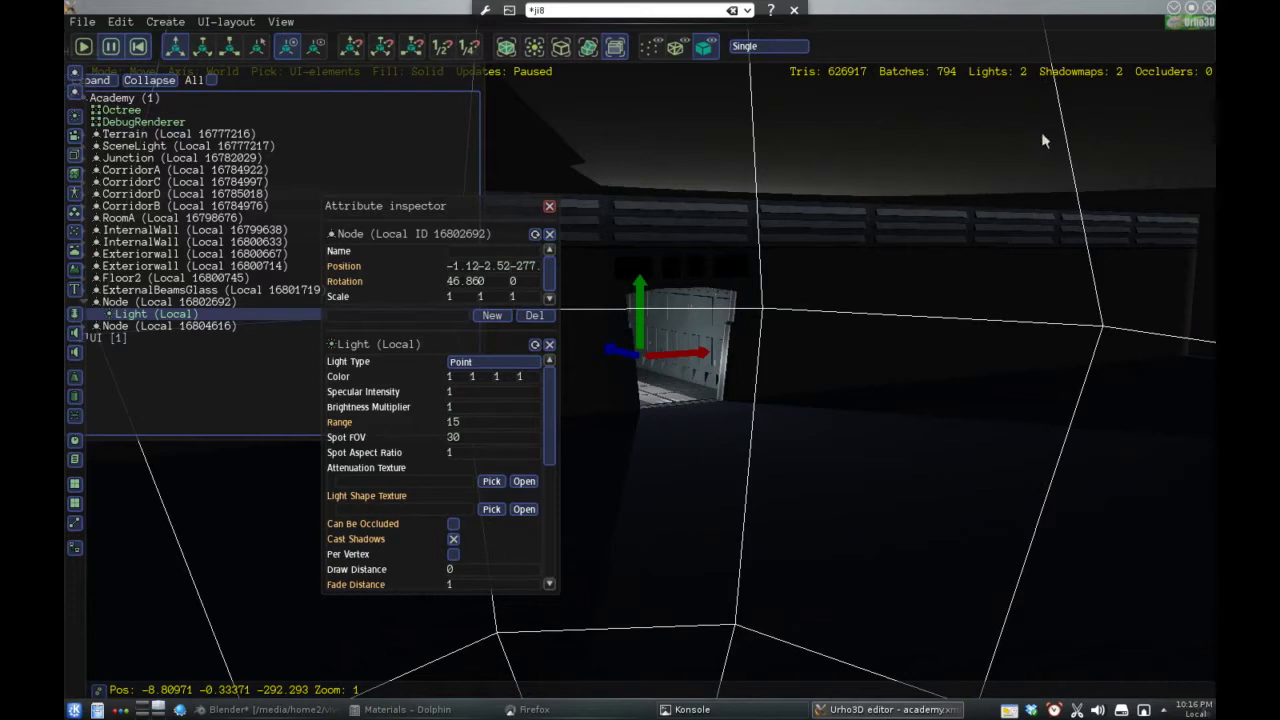
pyautogui.moveTo(763, 308); pyautogui.dragTo(736, 265, button='middle')
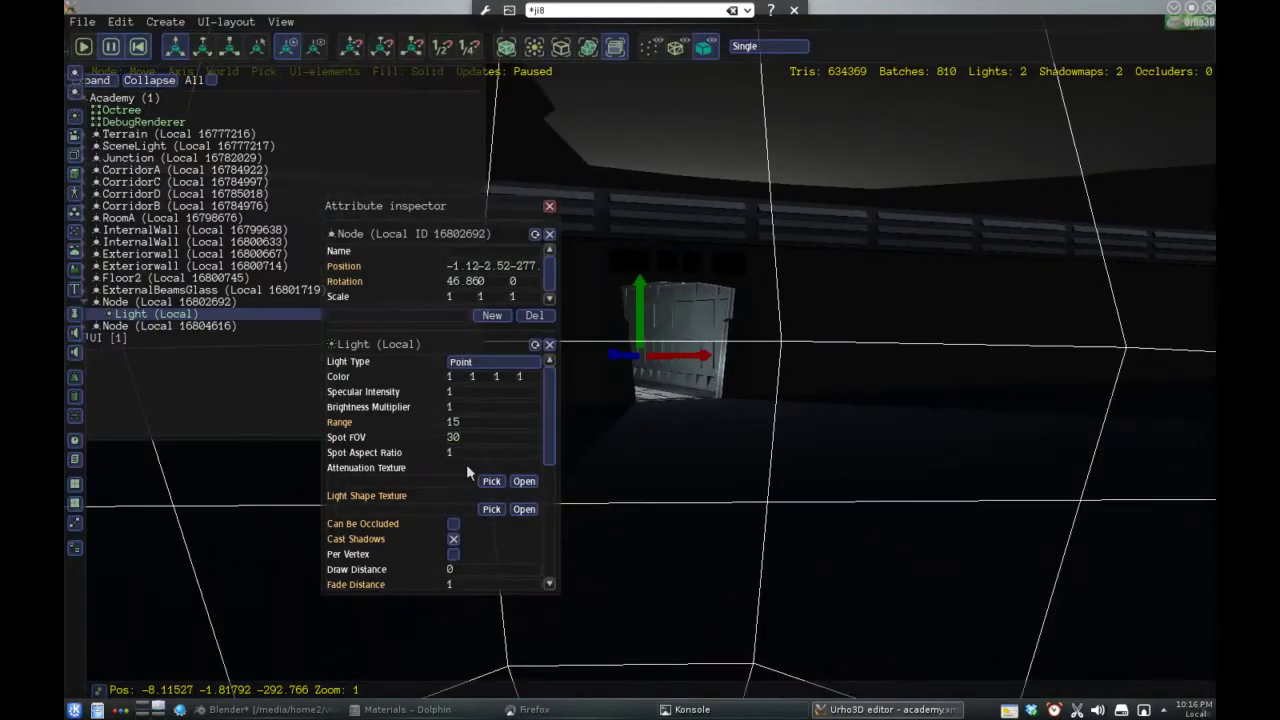
# Review the light's shadow and mask attributes, and move and enlarge the Attribute inspector to show more of them
pyautogui.scroll(-2, 466, 468)
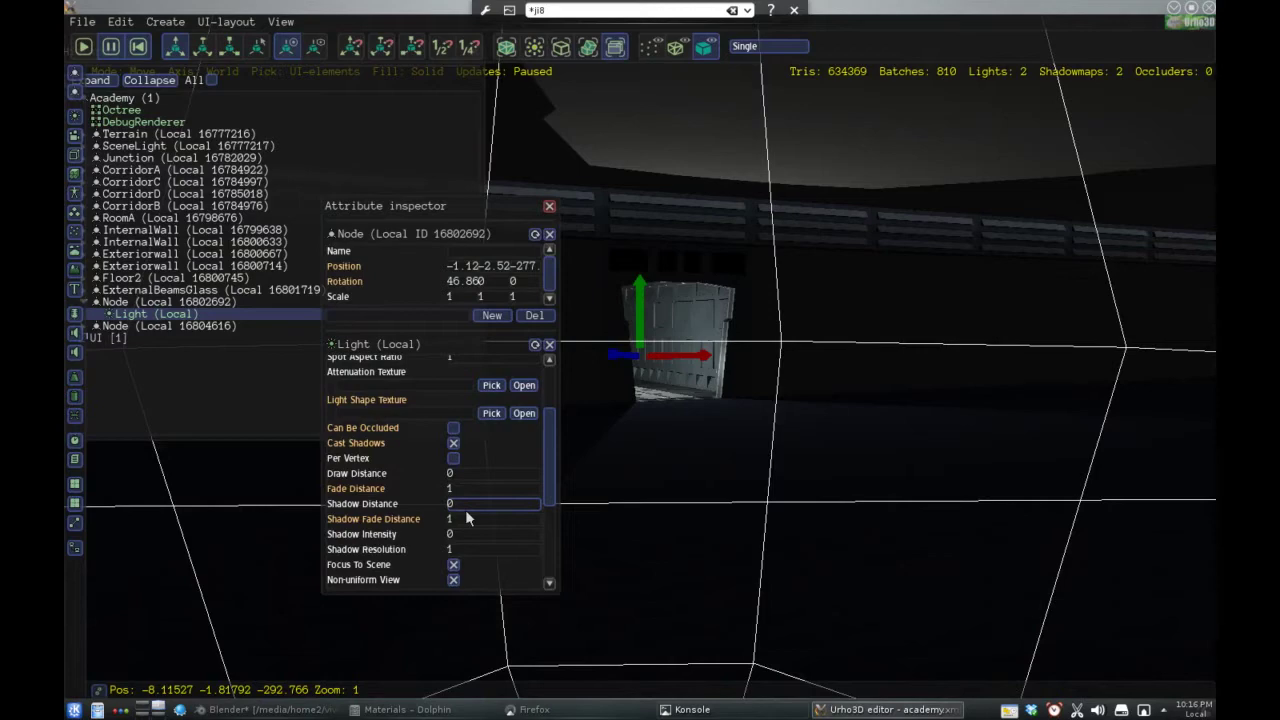
pyautogui.scroll(-2, 466, 517)
pyautogui.scroll(-2, 466, 518)
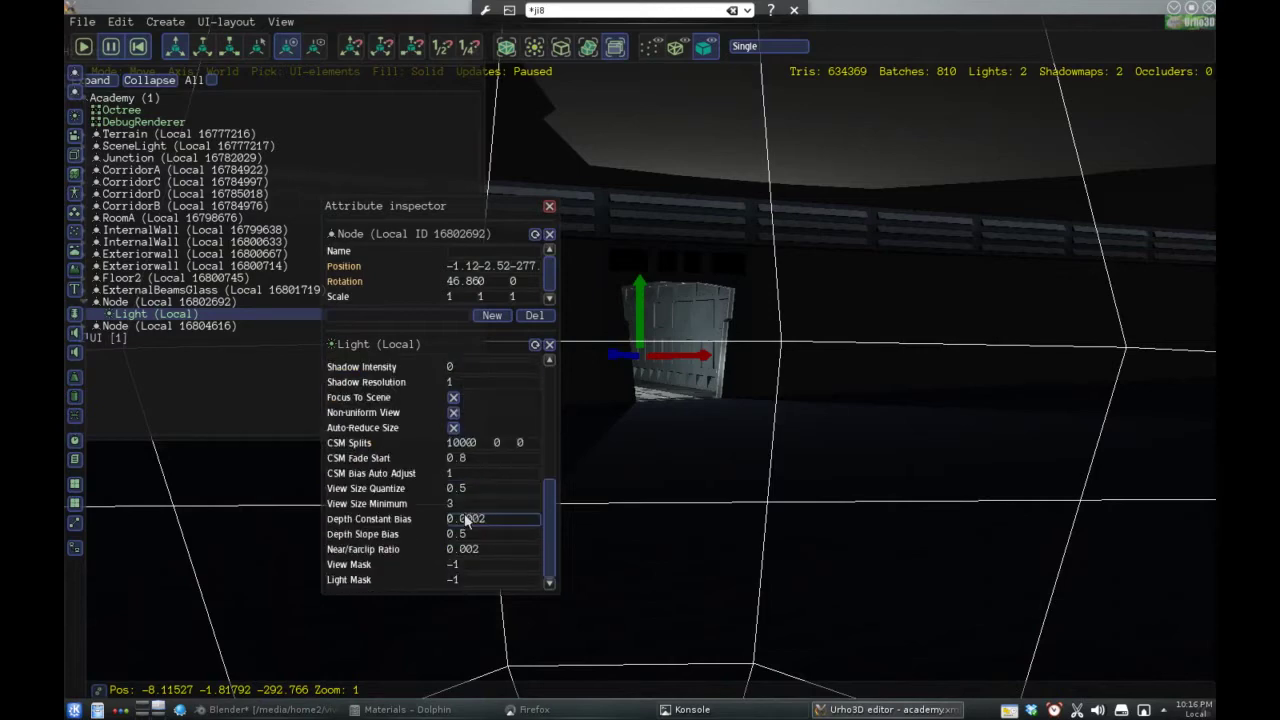
pyautogui.moveTo(441, 206); pyautogui.dragTo(979, 84)
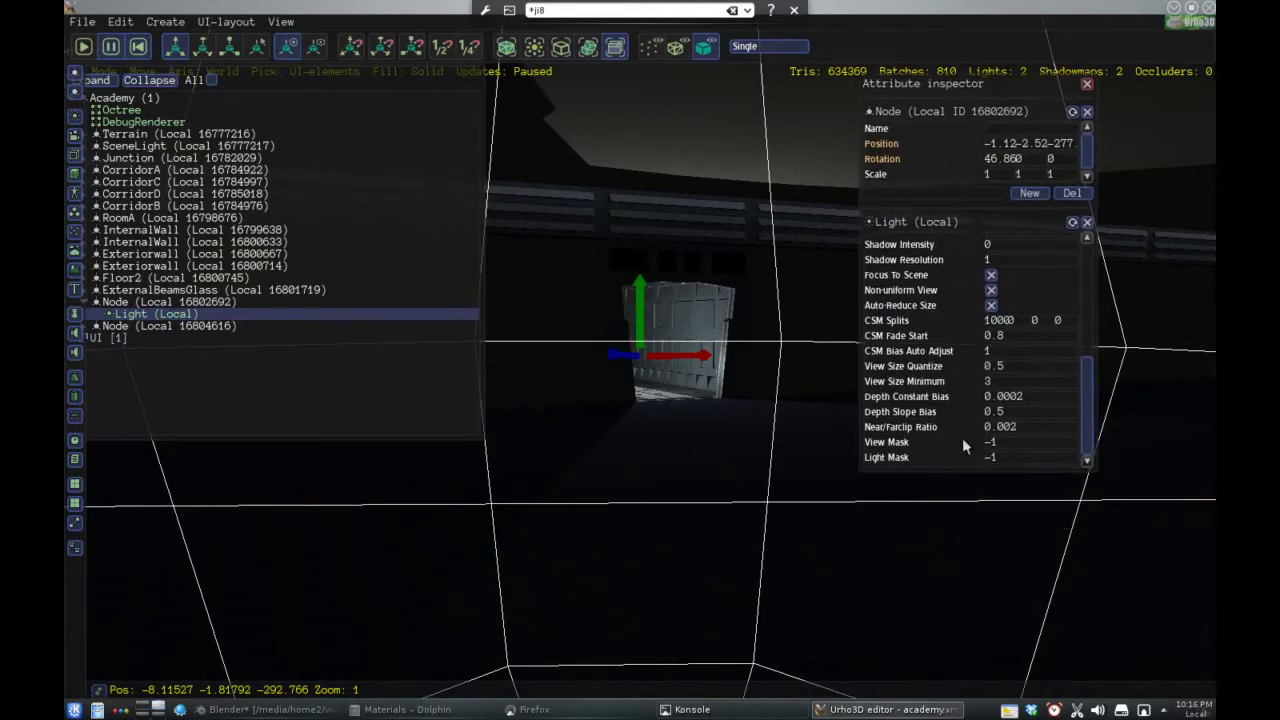
pyautogui.moveTo(957, 470); pyautogui.dragTo(1005, 682)
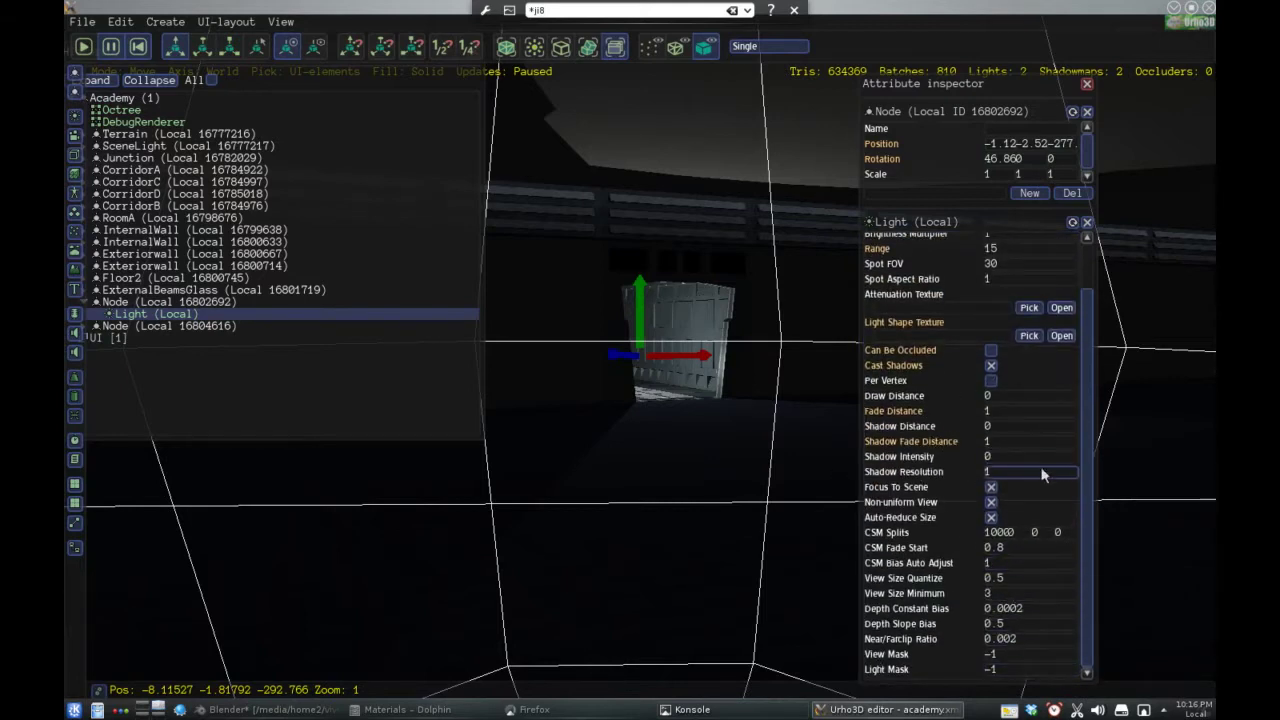
# Disable the unnamed node 16802692 that holds the doorway's point light
pyautogui.moveTo(766, 358)
pyautogui.mouseDown(button='middle')
pyautogui.moveTo(754, 374)
pyautogui.moveTo(755, 347)
pyautogui.mouseUp(button='middle')
pyautogui.moveTo(498, 323); pyautogui.dragTo(550, 351, button='middle')
pyautogui.moveTo(549, 350); pyautogui.dragTo(549, 350, button='right')
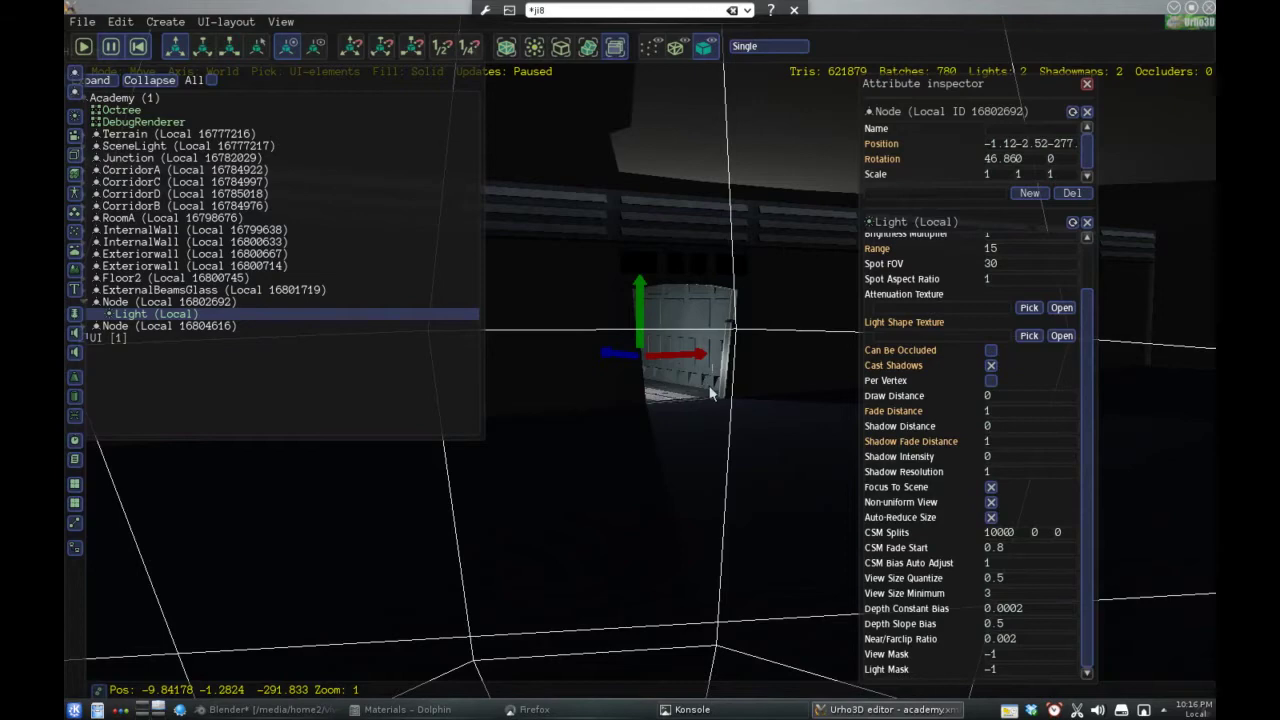
pyautogui.click(1088, 112)
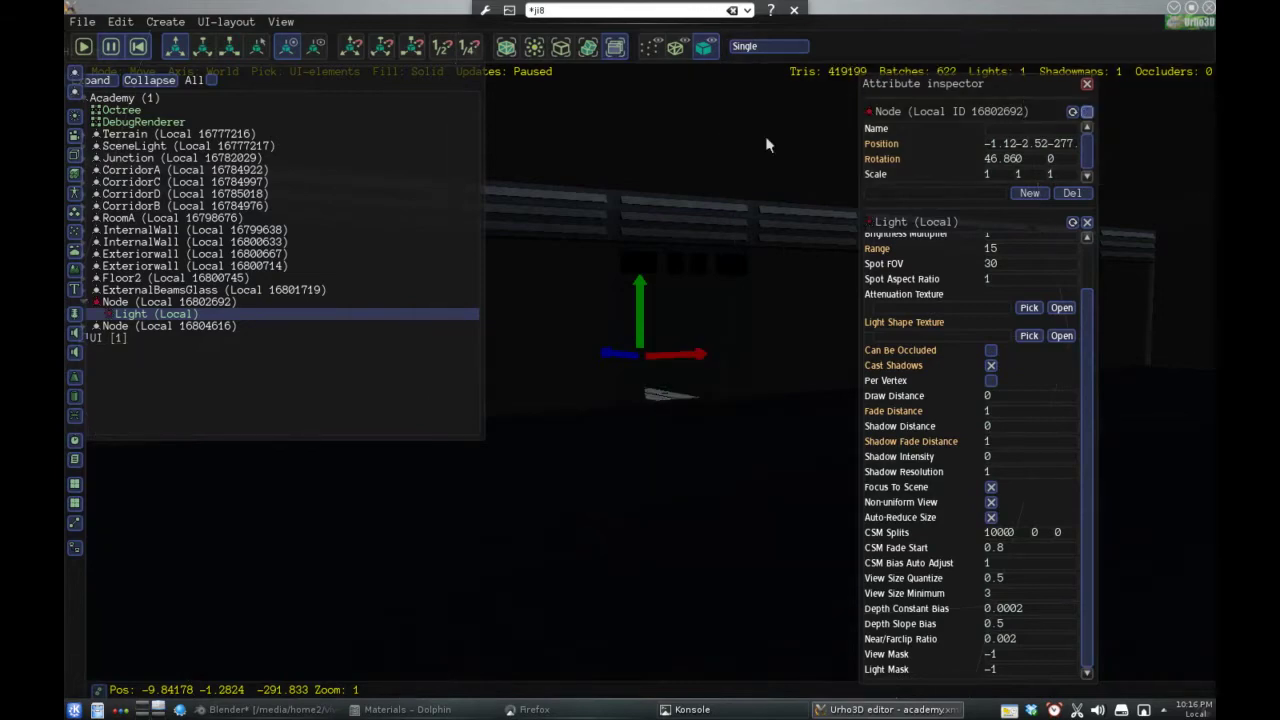
# Select the Floor2 node and review its StaticModel attributes, including the model and material
pyautogui.moveTo(309, 306); pyautogui.dragTo(630, 405, button='right')
pyautogui.moveTo(631, 398); pyautogui.dragTo(619, 467, button='middle')
pyautogui.scroll(-5, 718, 515)
pyautogui.moveTo(618, 466); pyautogui.dragTo(545, 425, button='right')
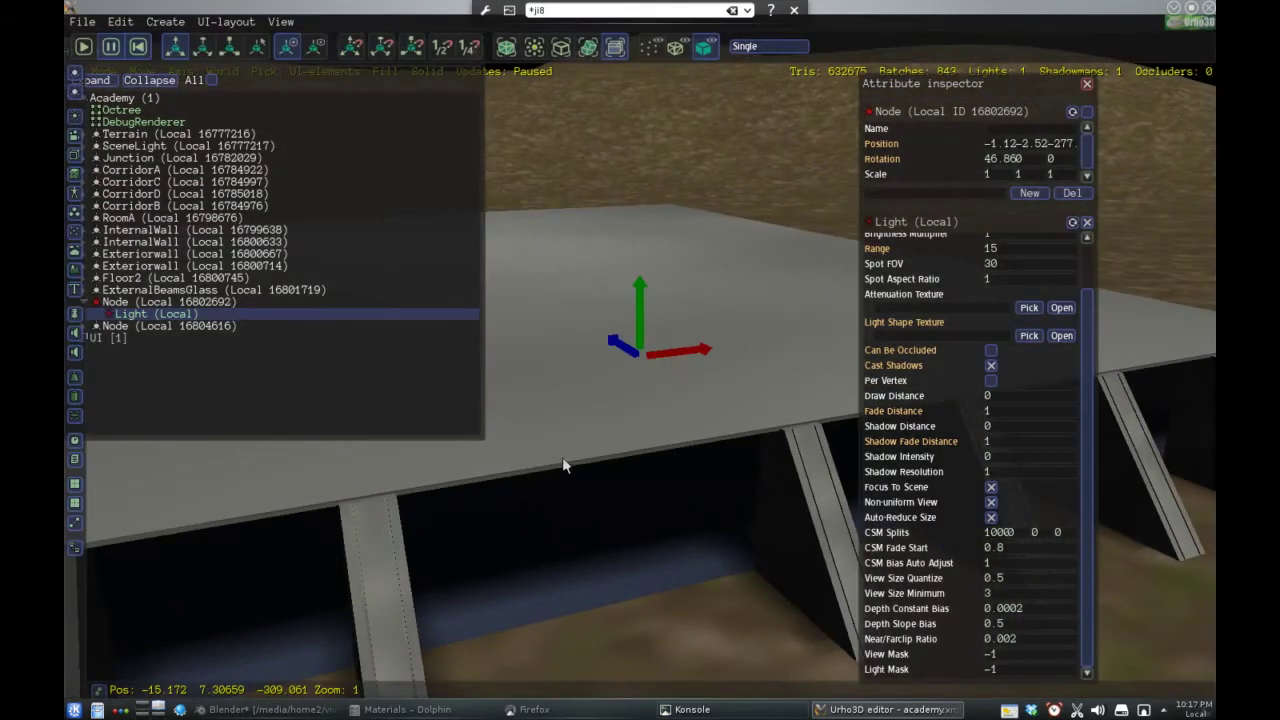
pyautogui.click(128, 280)
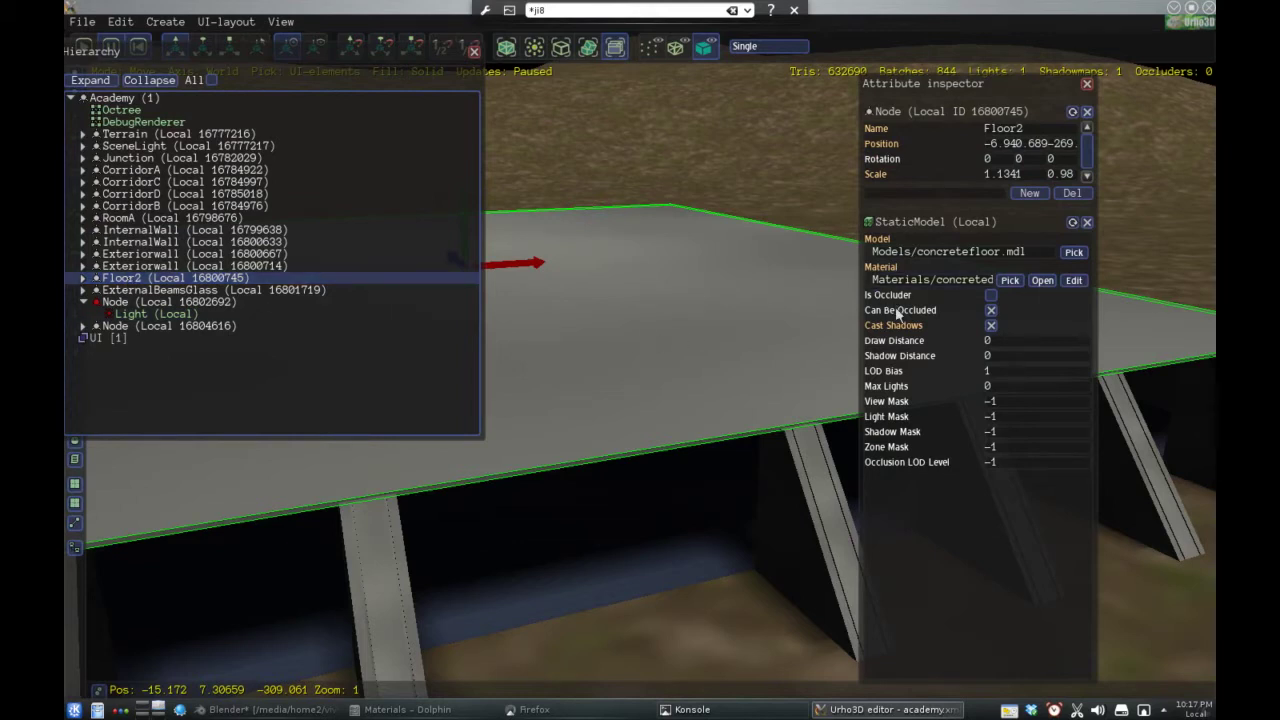
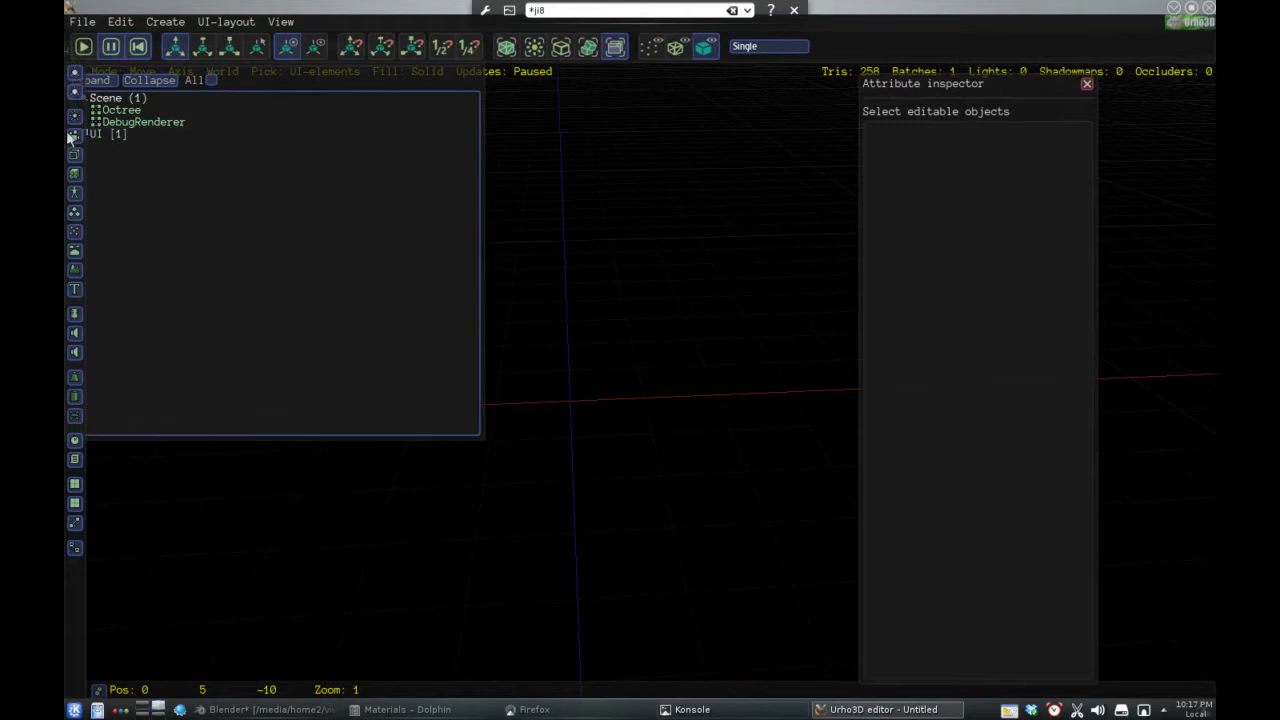
# Create a local node in the empty scene and move the Hierarchy window clear of the component icons
pyautogui.click(75, 92)
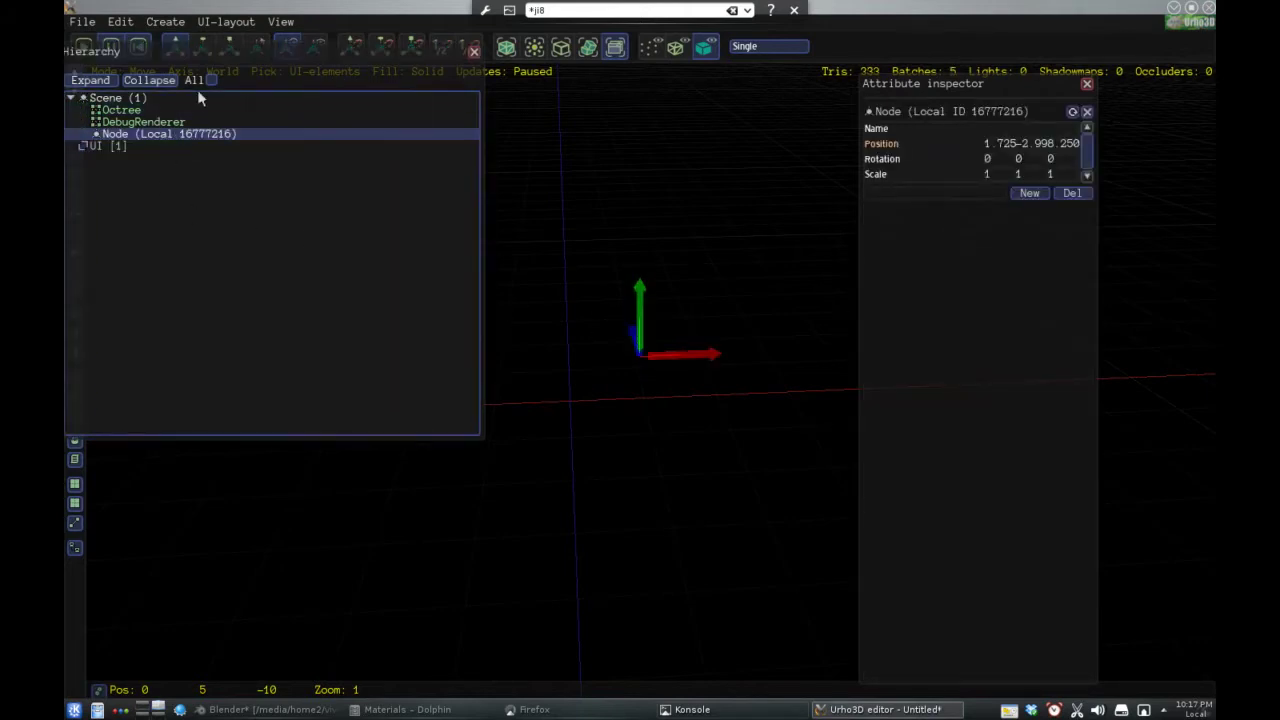
pyautogui.moveTo(230, 82); pyautogui.dragTo(350, 90)
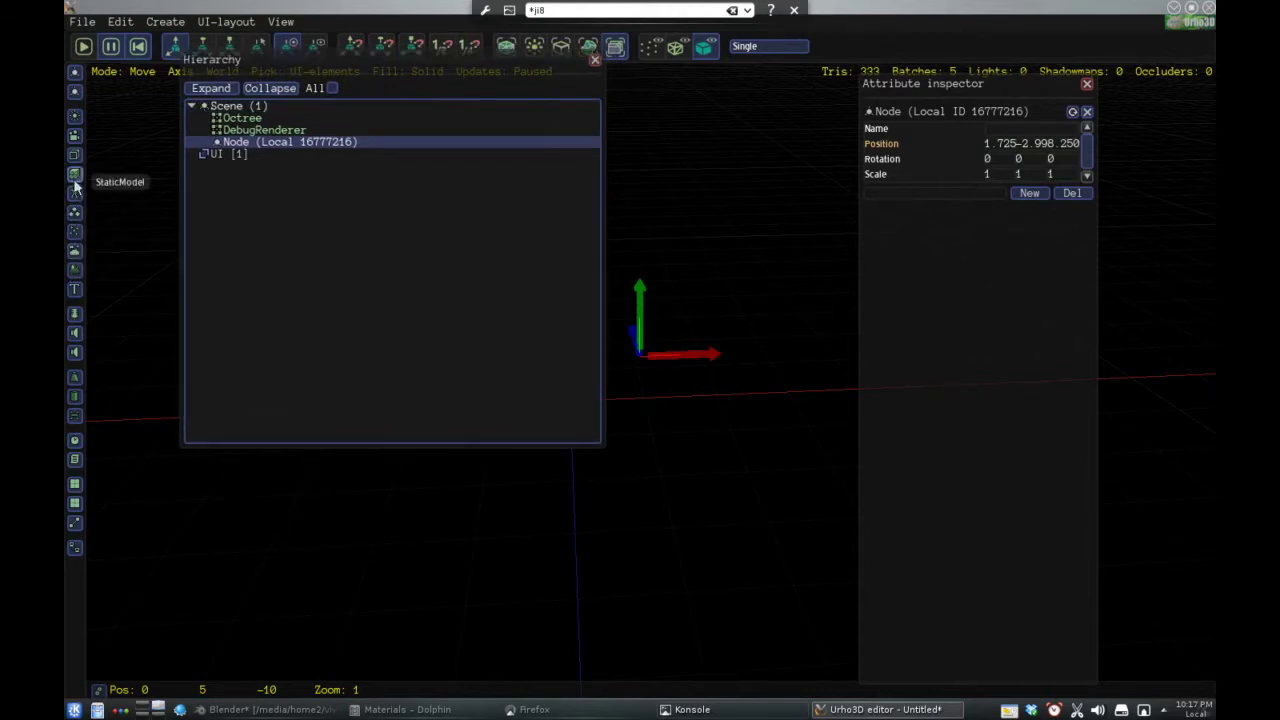
# Add a Light component to the new local node
pyautogui.click(74, 115)
pyautogui.moveTo(756, 487); pyautogui.dragTo(692, 502, button='middle')
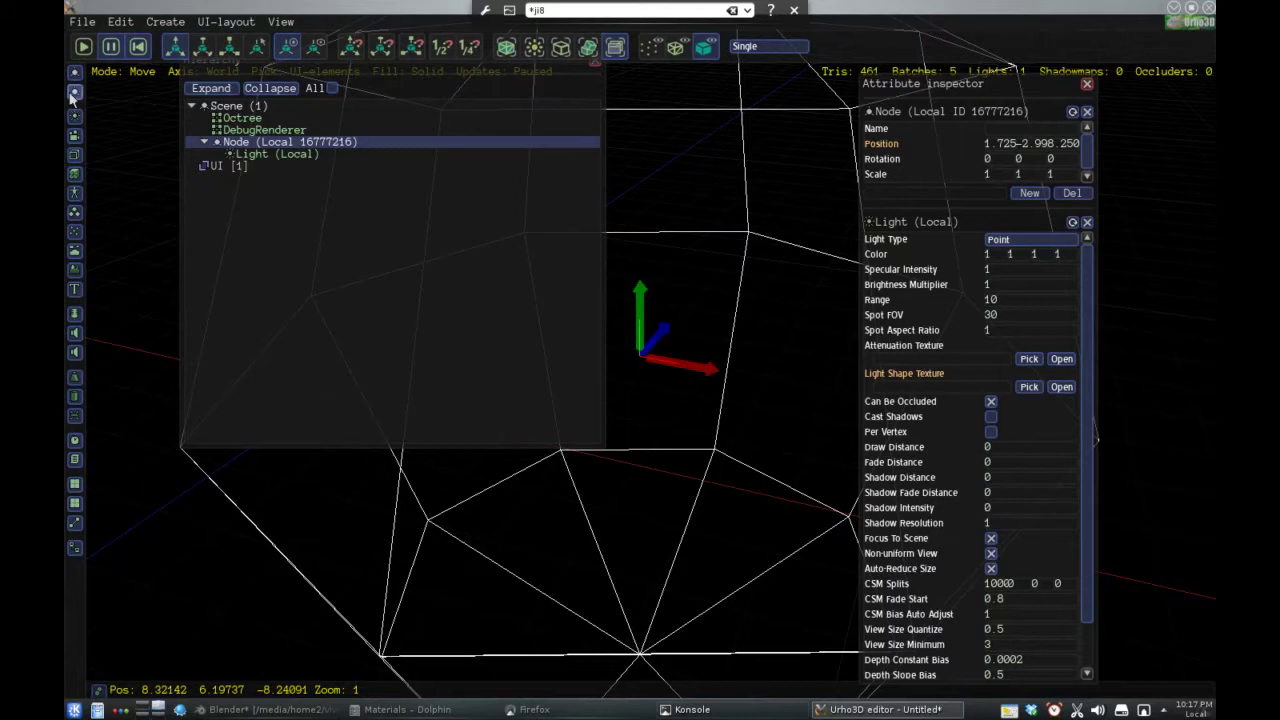
# Create a second local node directly under the scene root and add a StaticModel component to it
pyautogui.press('Up')
pyautogui.press('Up')
pyautogui.press('Up')
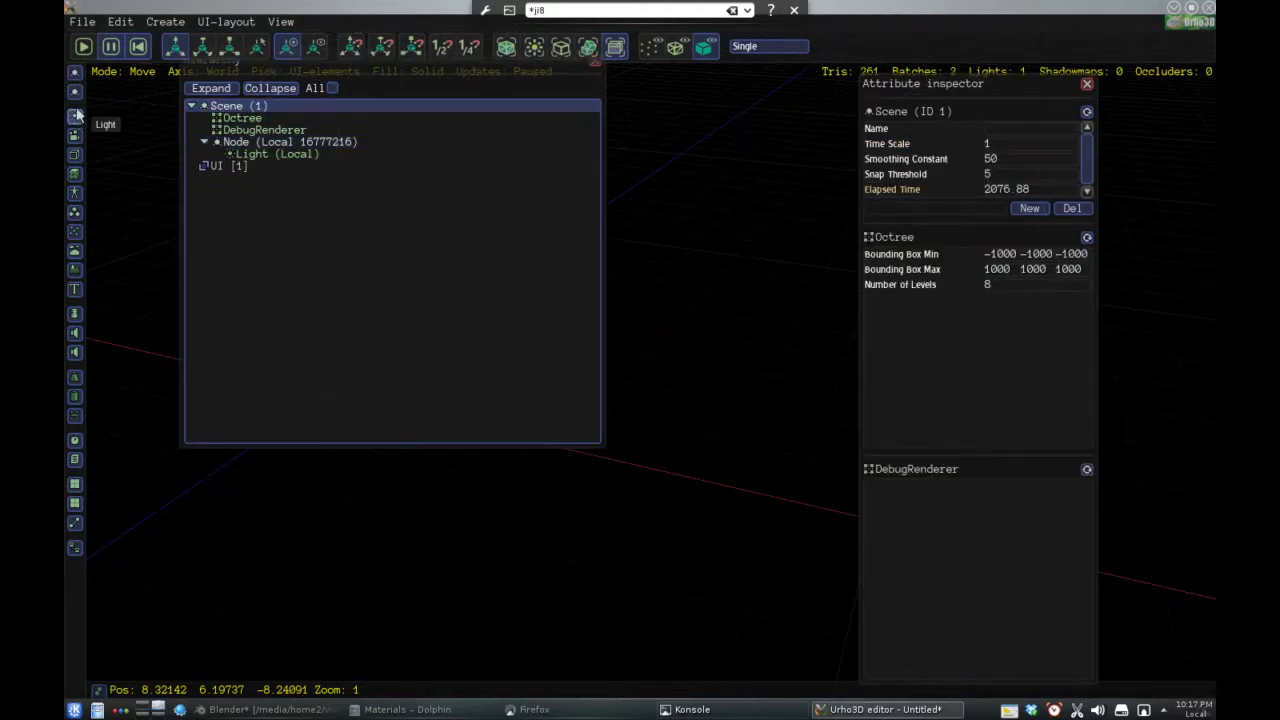
pyautogui.click(76, 116)
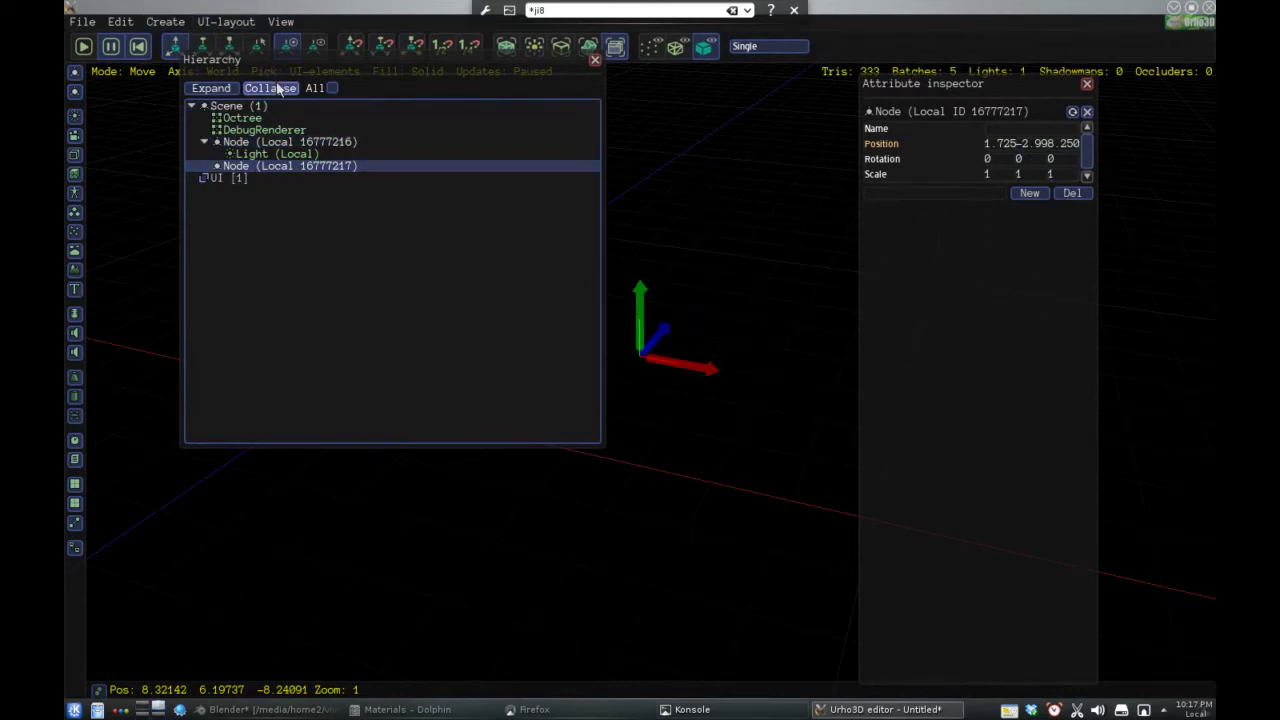
pyautogui.click(74, 174)
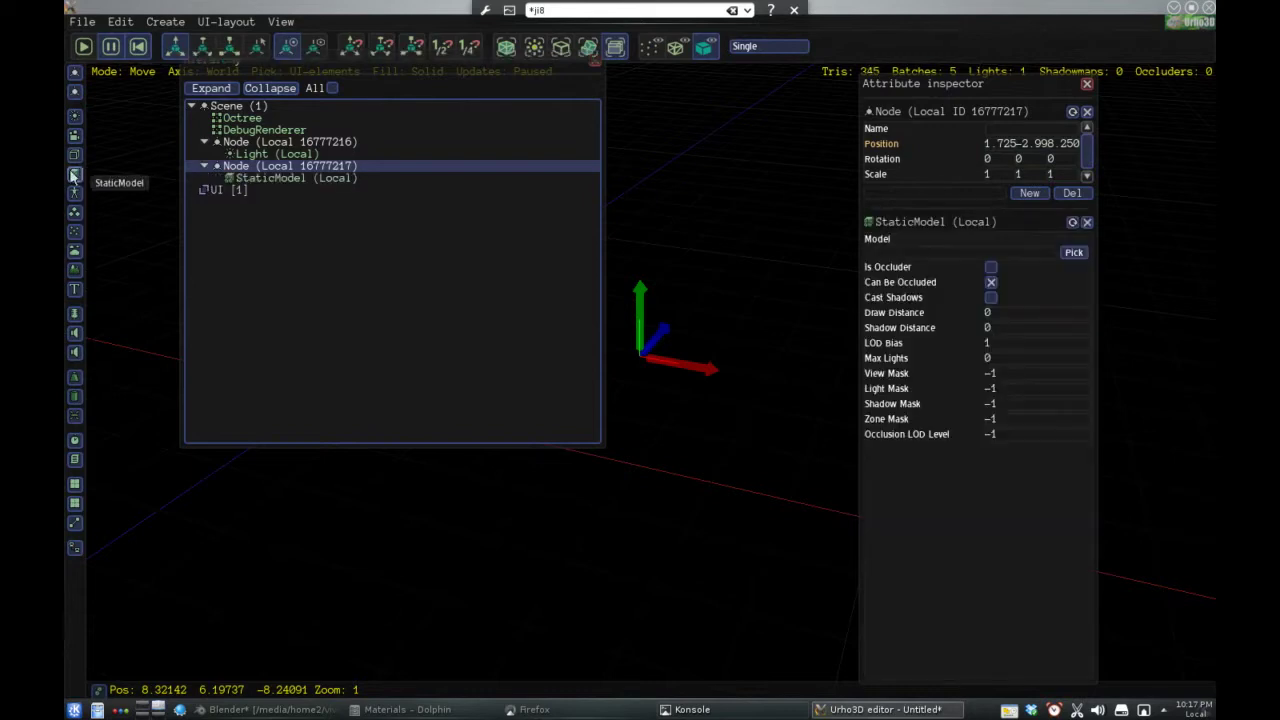
# Assign scifi_corridordoorframe1.mdl from the Models folder as the StaticModel's model
pyautogui.click(262, 178)
pyautogui.click(1084, 253)
pyautogui.click(610, 307)
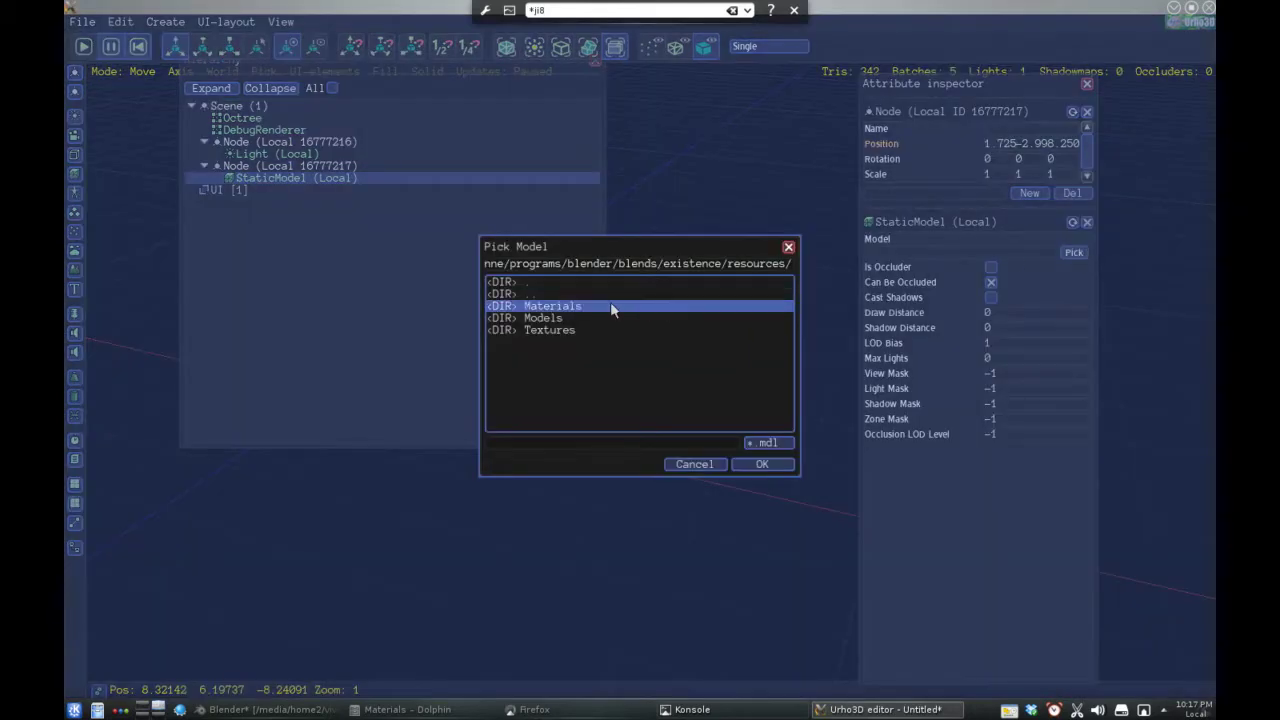
pyautogui.doubleClick(590, 319)
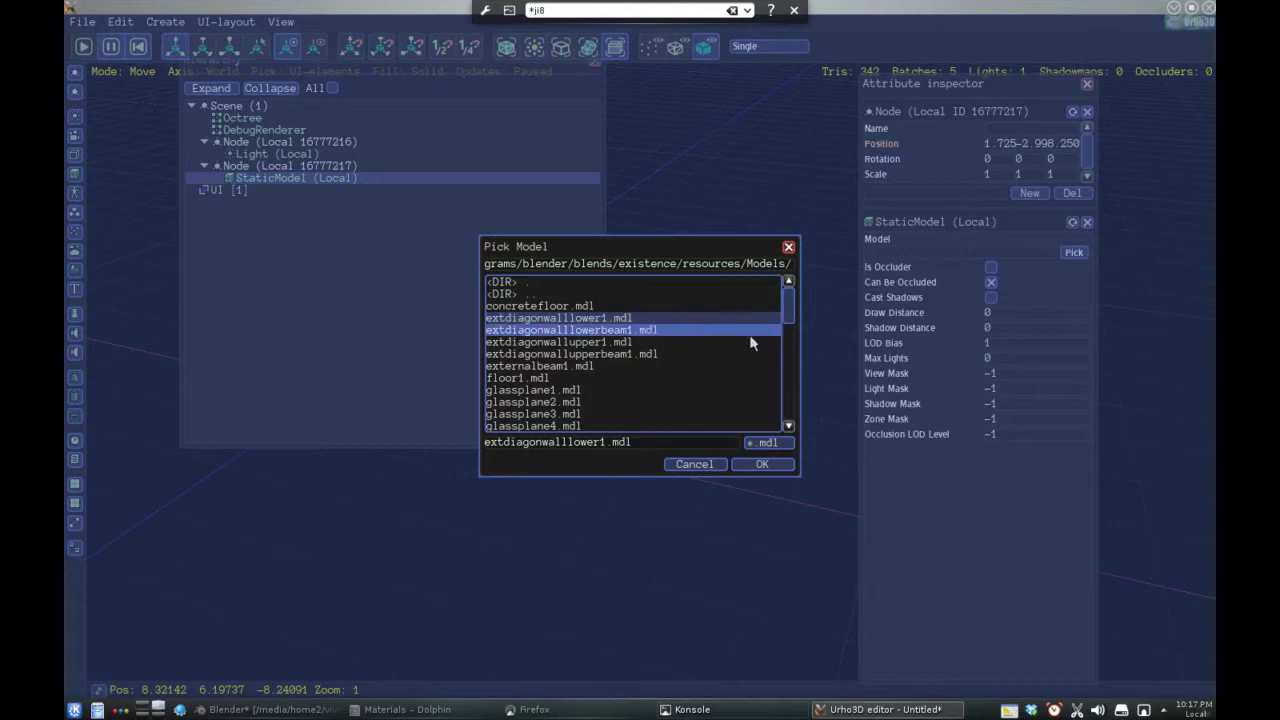
pyautogui.click(703, 344)
pyautogui.moveTo(790, 308); pyautogui.dragTo(793, 335)
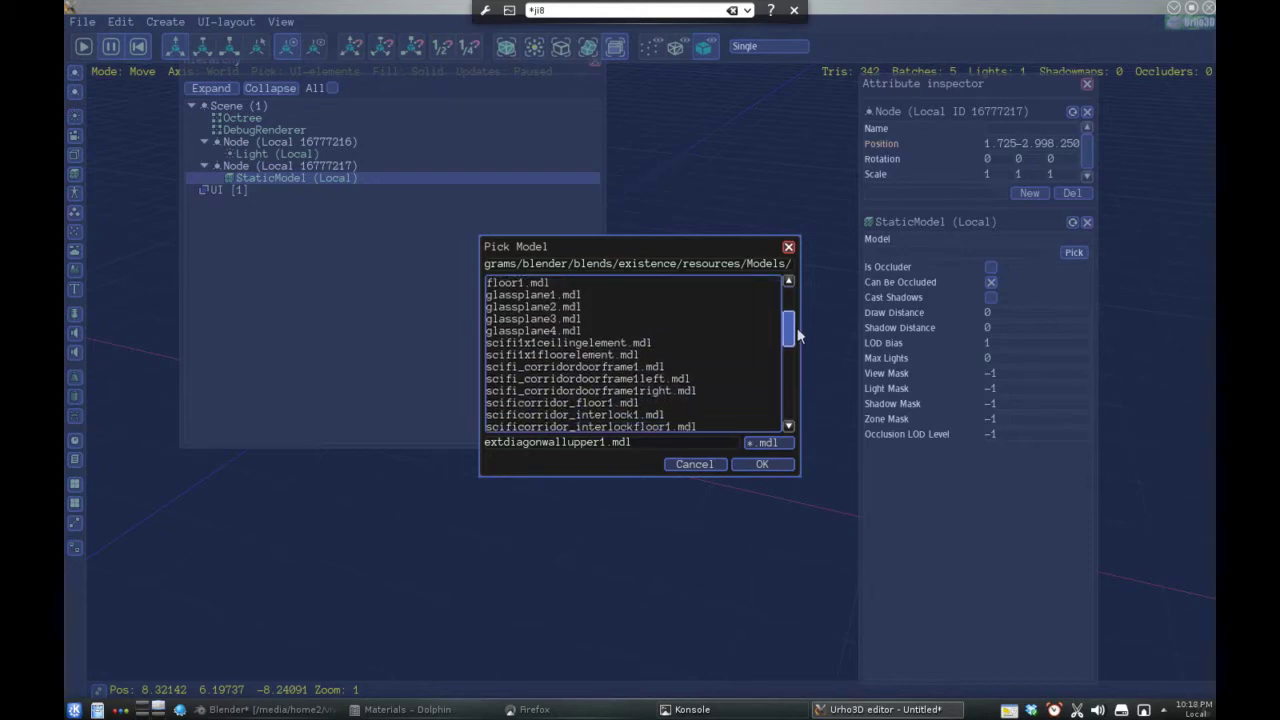
pyautogui.doubleClick(724, 366)
# Move the light's node along the X axis away from the doorframe, to an X position of about -2.26
pyautogui.moveTo(725, 382); pyautogui.dragTo(700, 475, button='middle')
pyautogui.click(312, 168)
pyautogui.click(277, 153)
pyautogui.moveTo(778, 430); pyautogui.dragTo(778, 368, button='middle')
pyautogui.click(288, 142)
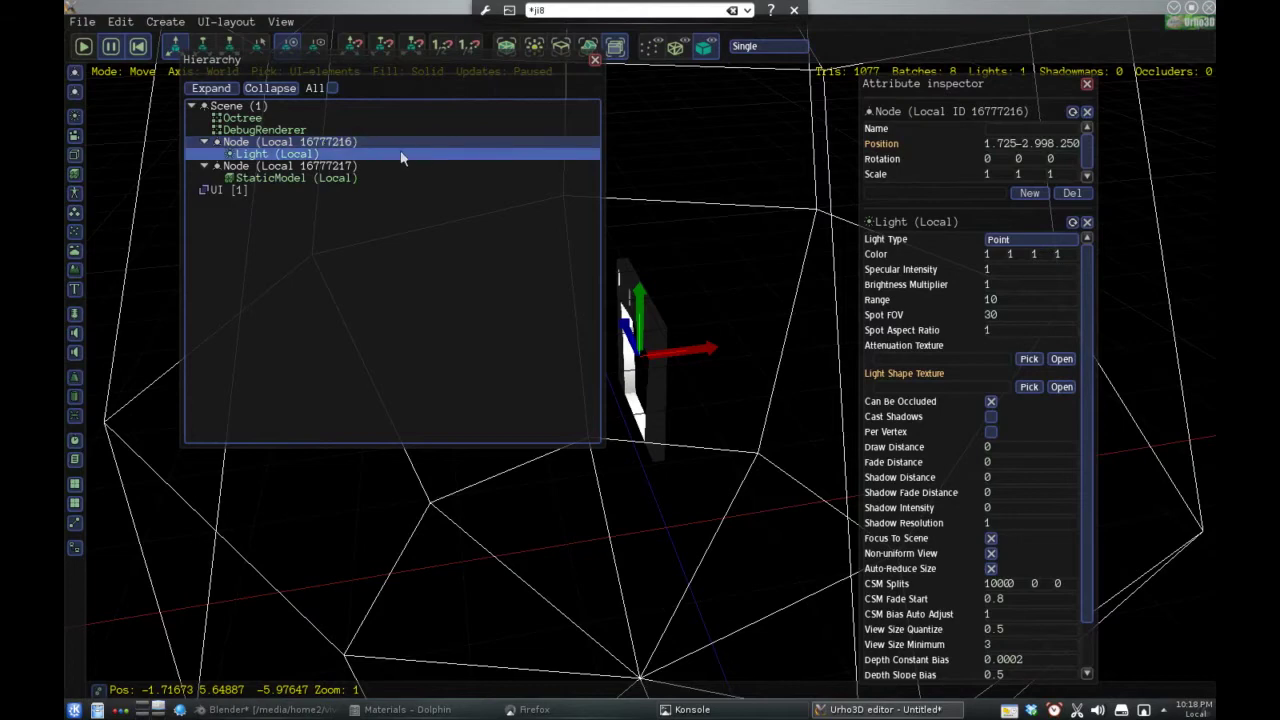
pyautogui.moveTo(682, 351); pyautogui.dragTo(588, 358)
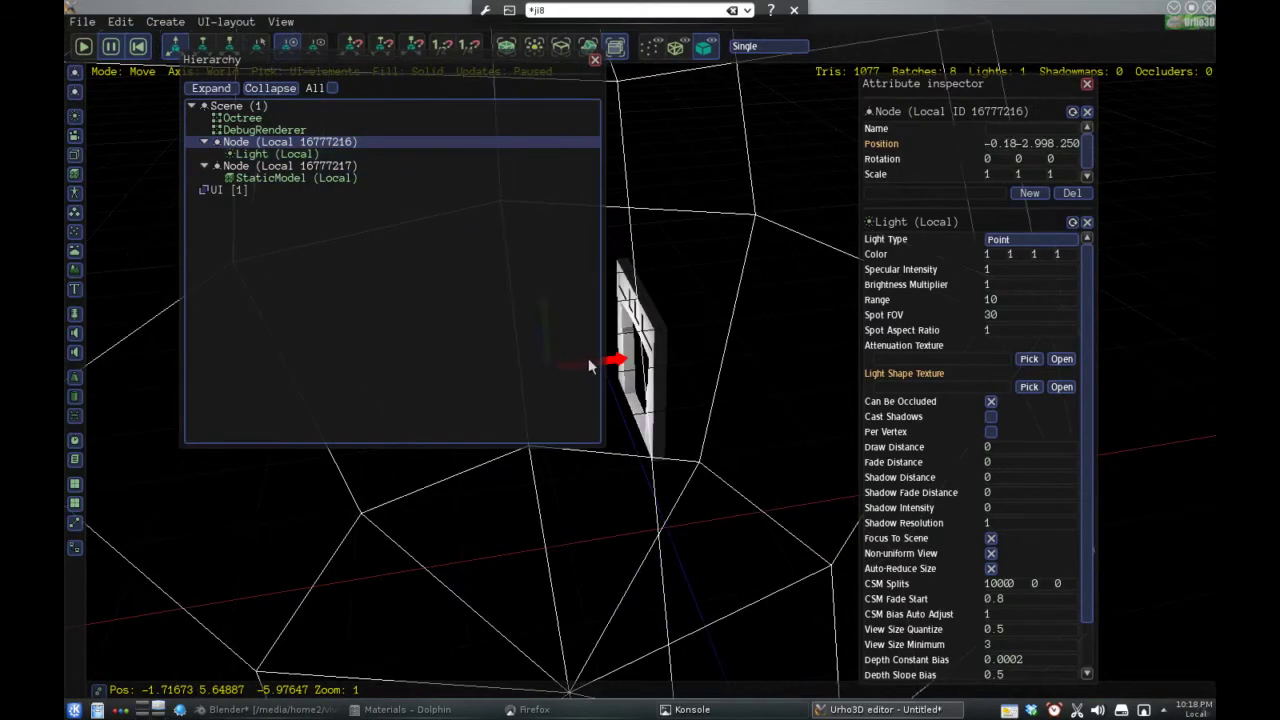
pyautogui.moveTo(556, 367); pyautogui.dragTo(697, 364, button='middle')
pyautogui.moveTo(699, 355); pyautogui.dragTo(498, 338)
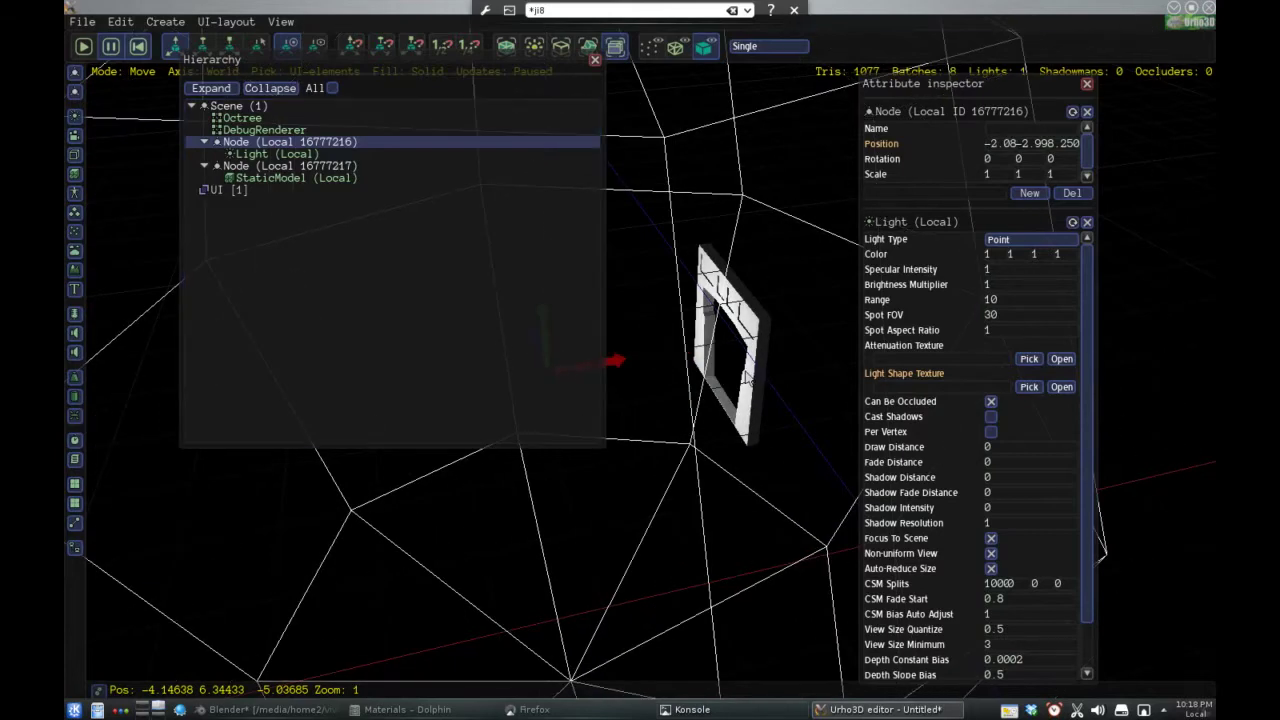
pyautogui.moveTo(631, 360); pyautogui.dragTo(454, 358)
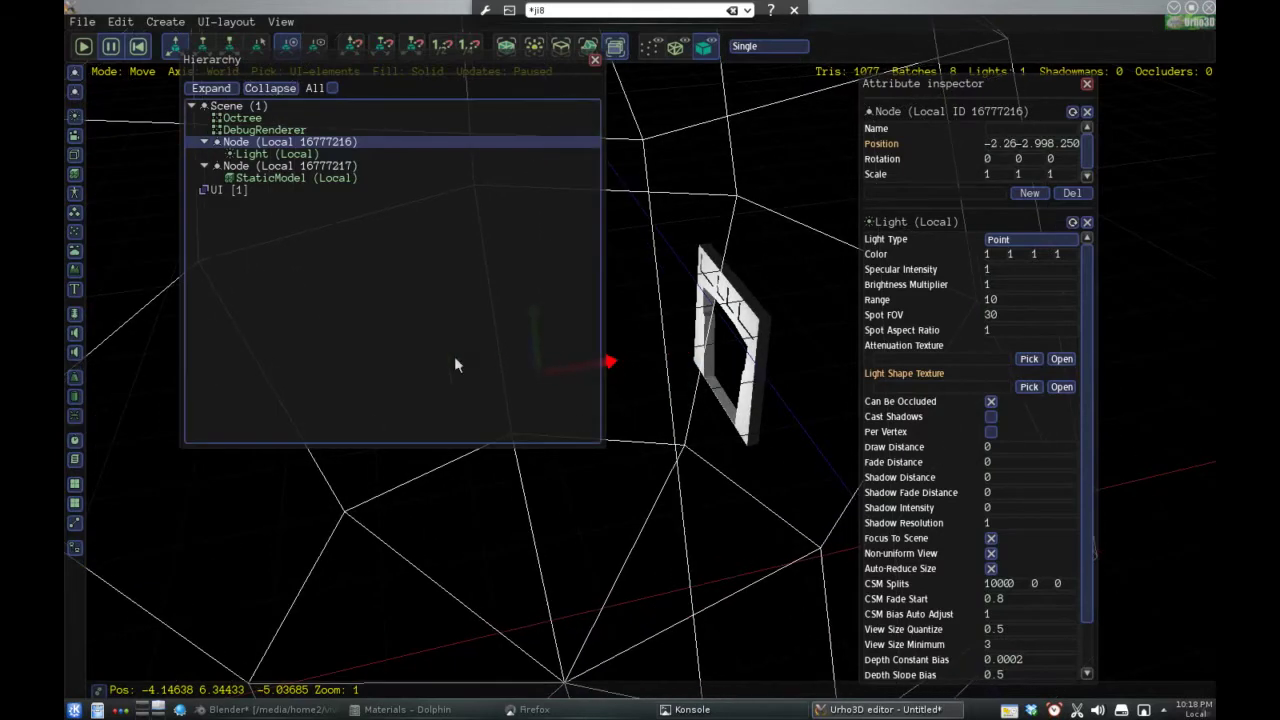
# Set the light's Brightness Multiplier to 0.4 and deselect the node
pyautogui.click(999, 524)
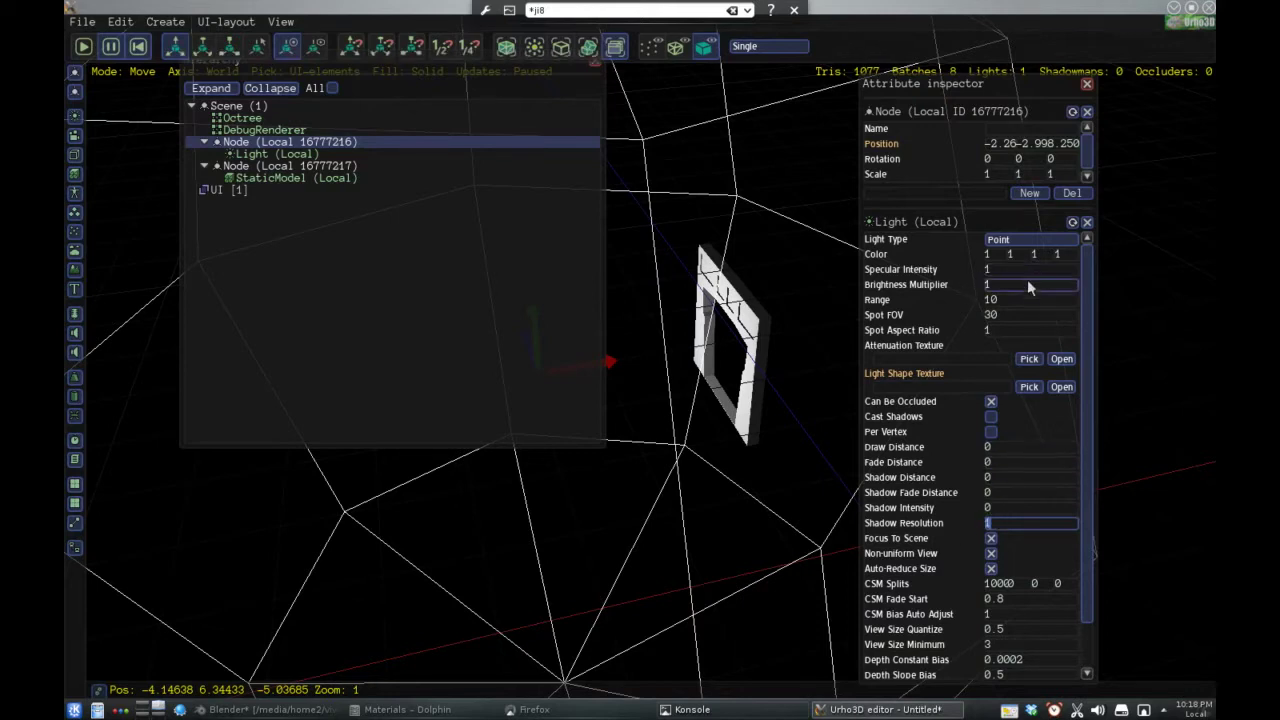
pyautogui.click(1002, 286)
pyautogui.write('0.4')
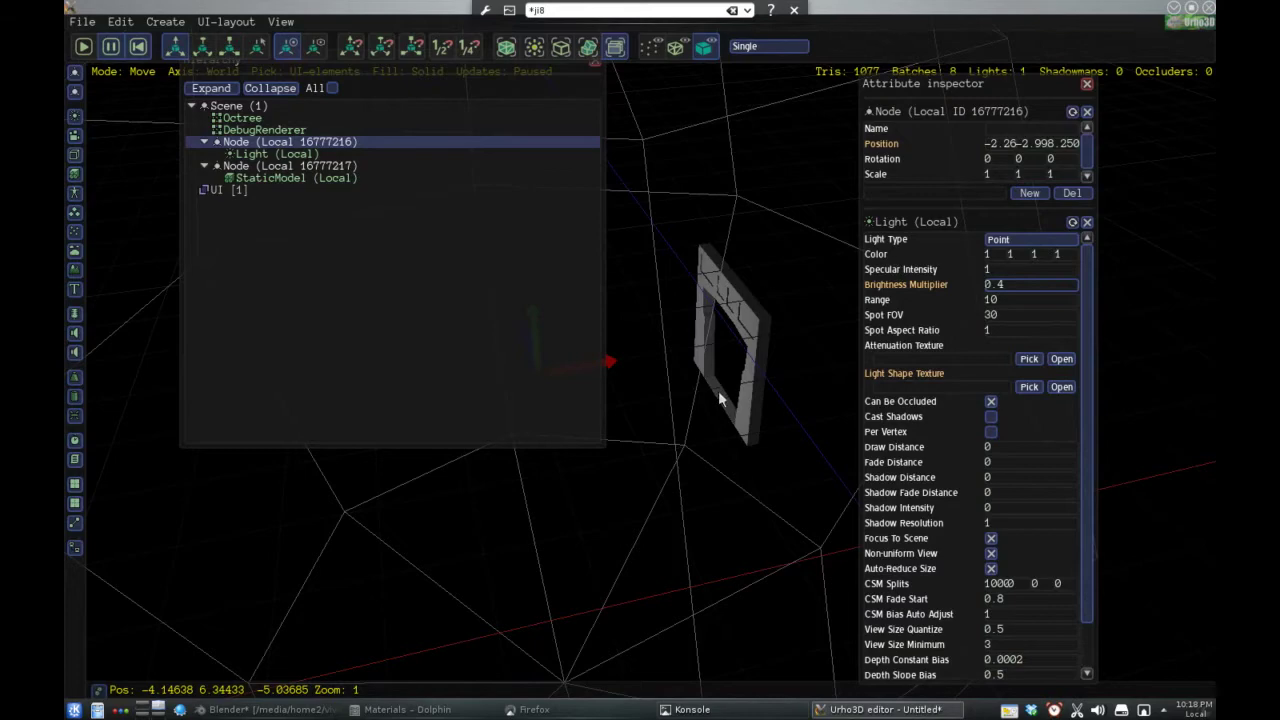
pyautogui.click(723, 401)
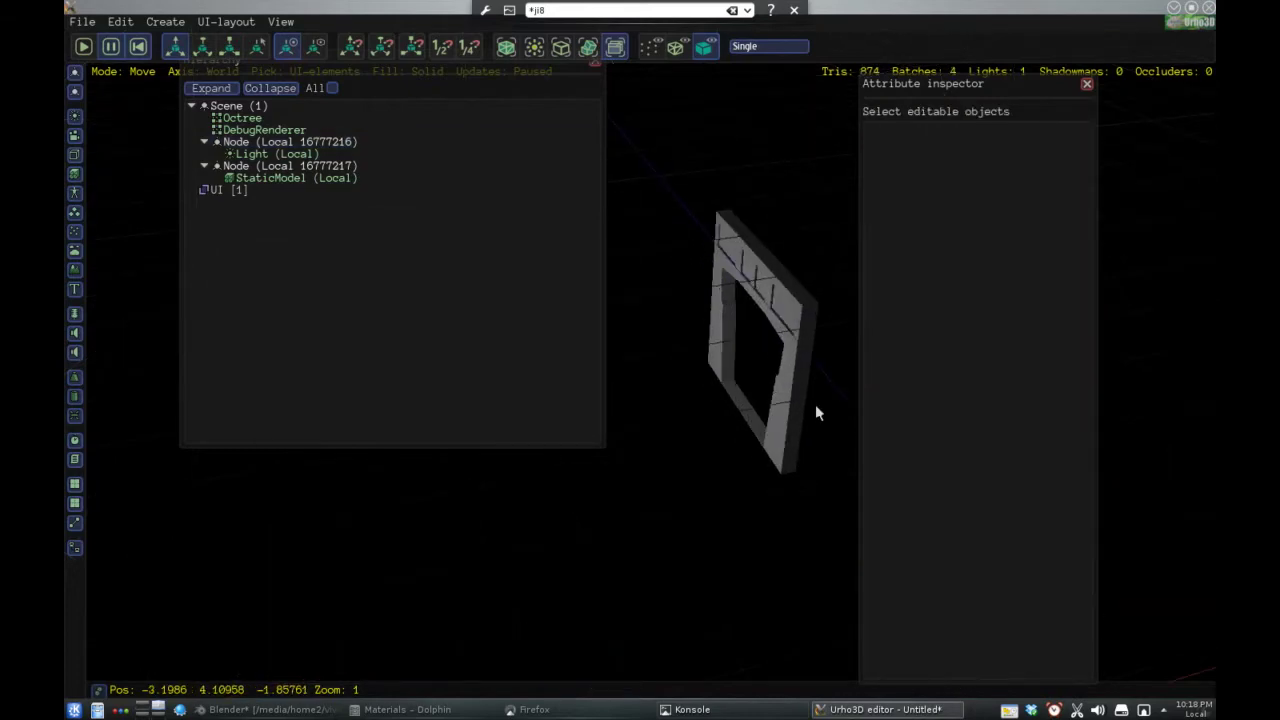
# Select the doorframe's node and assign a scifi_doorframe1 material from the Materials folder to its first material slot
pyautogui.click(334, 167)
pyautogui.moveTo(816, 311)
pyautogui.mouseDown(button='middle')
pyautogui.moveTo(777, 331)
pyautogui.moveTo(801, 327)
pyautogui.mouseUp(button='middle')
pyautogui.scroll(3, 795, 334)
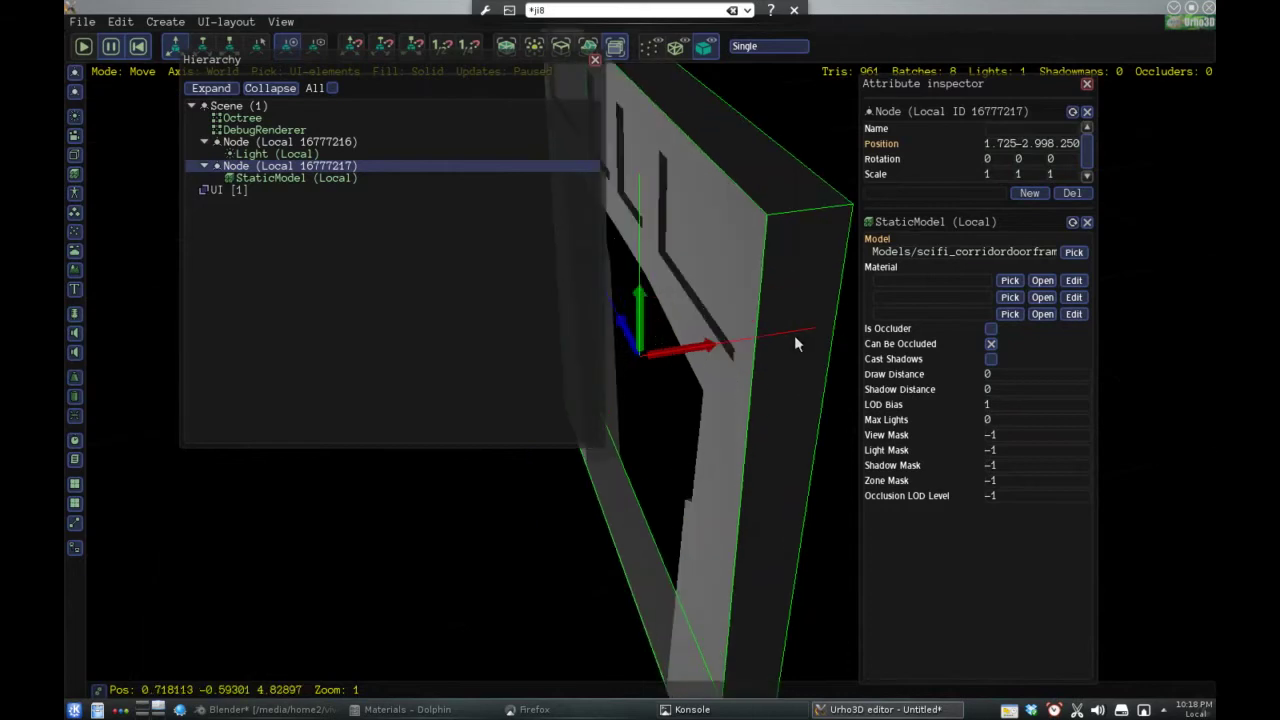
pyautogui.click(1012, 281)
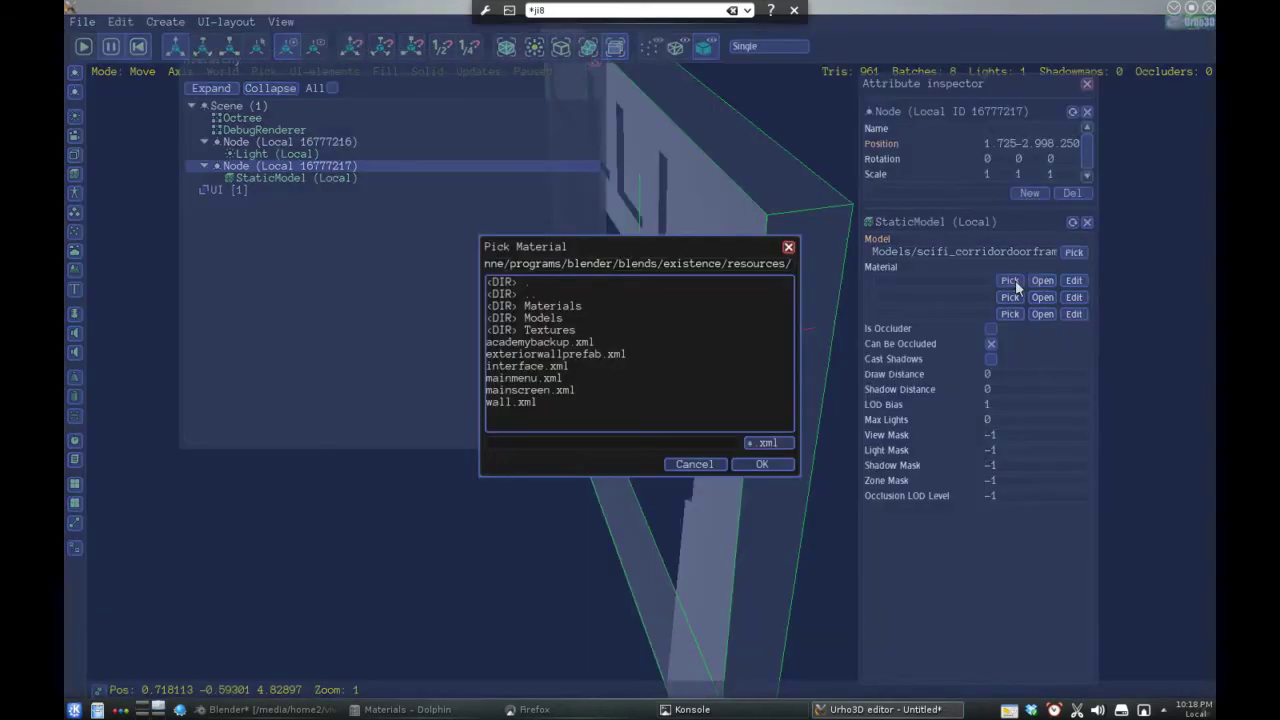
pyautogui.doubleClick(583, 309)
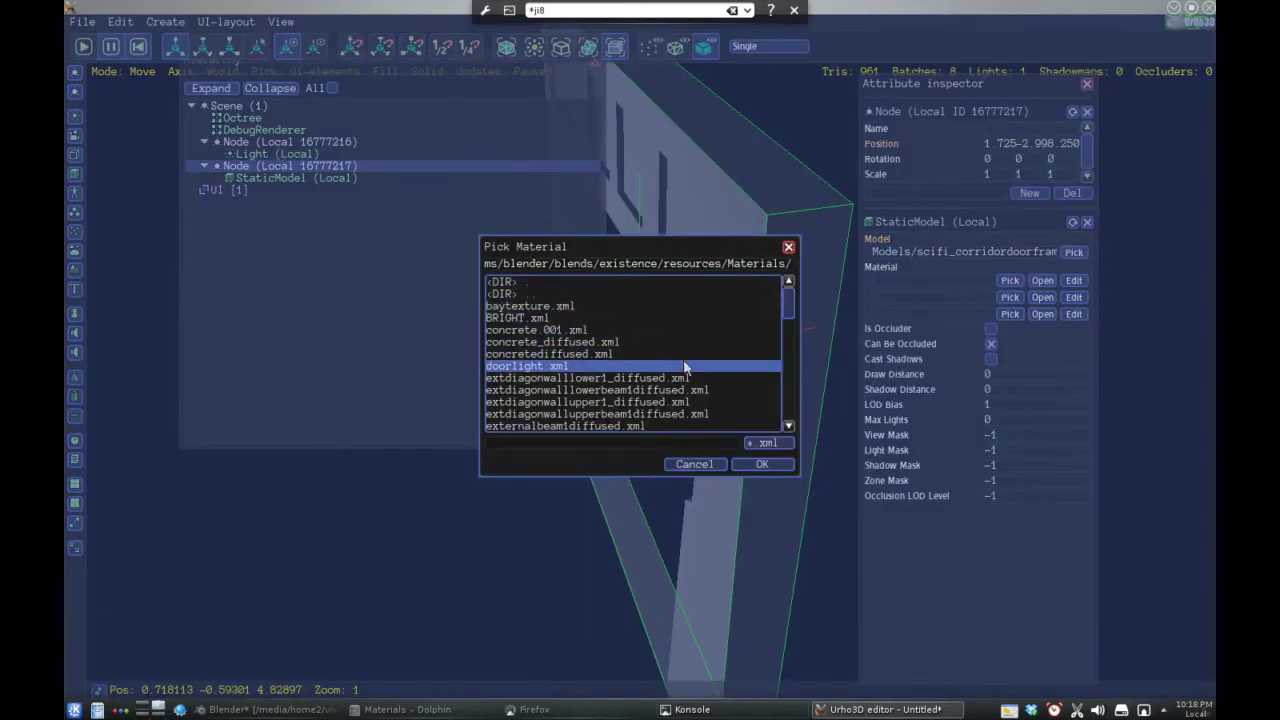
pyautogui.scroll(-2, 684, 366)
pyautogui.scroll(-3, 684, 366)
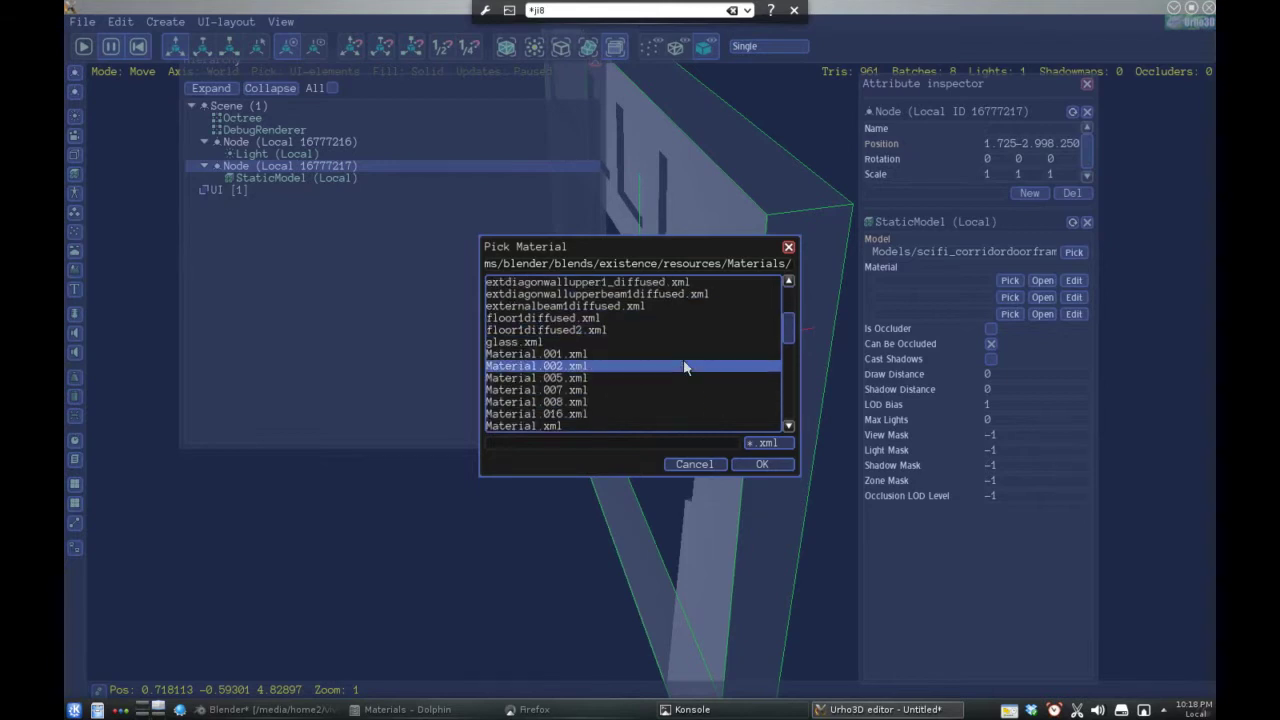
pyautogui.scroll(3, 684, 366)
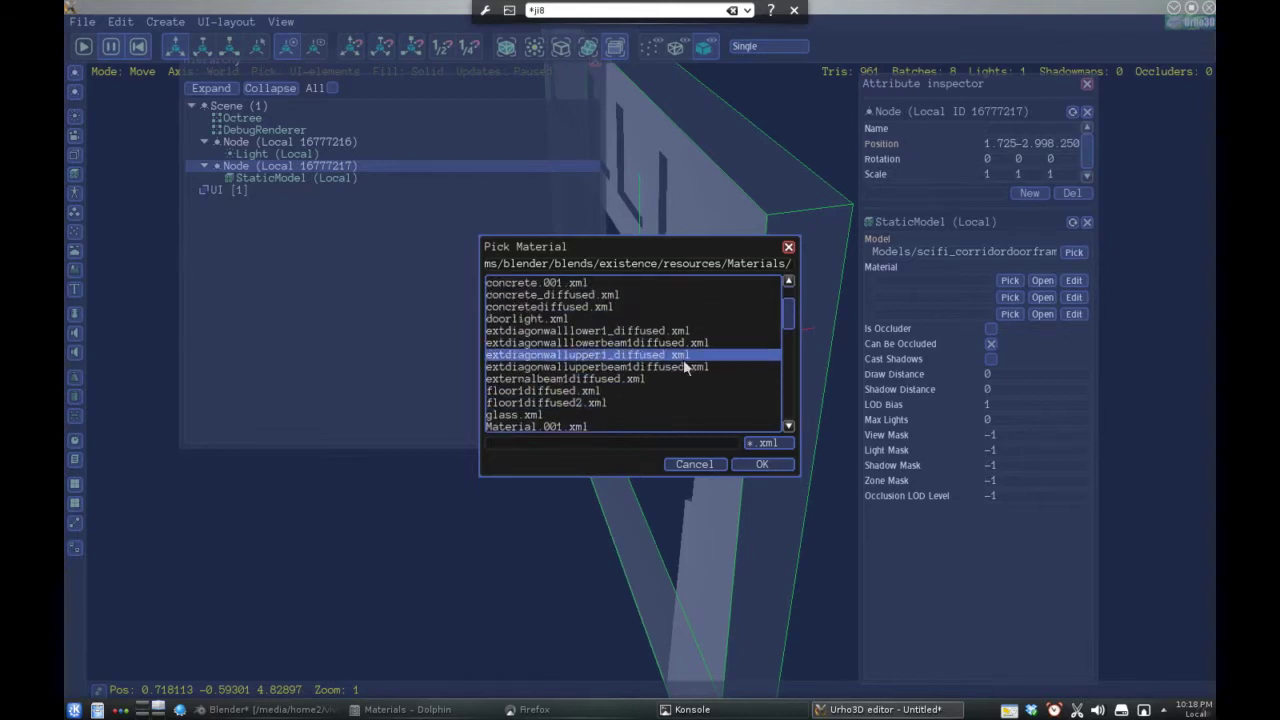
pyautogui.scroll(-5, 683, 359)
pyautogui.click(684, 366)
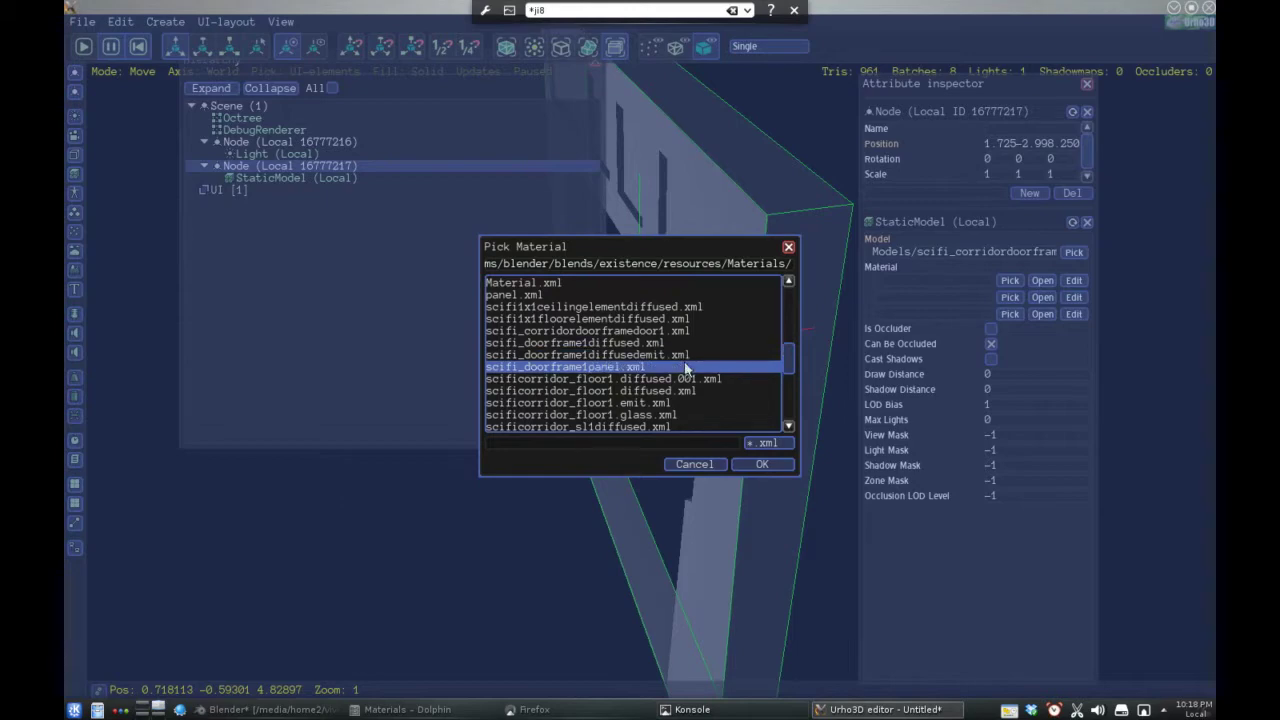
pyautogui.doubleClick(686, 367)
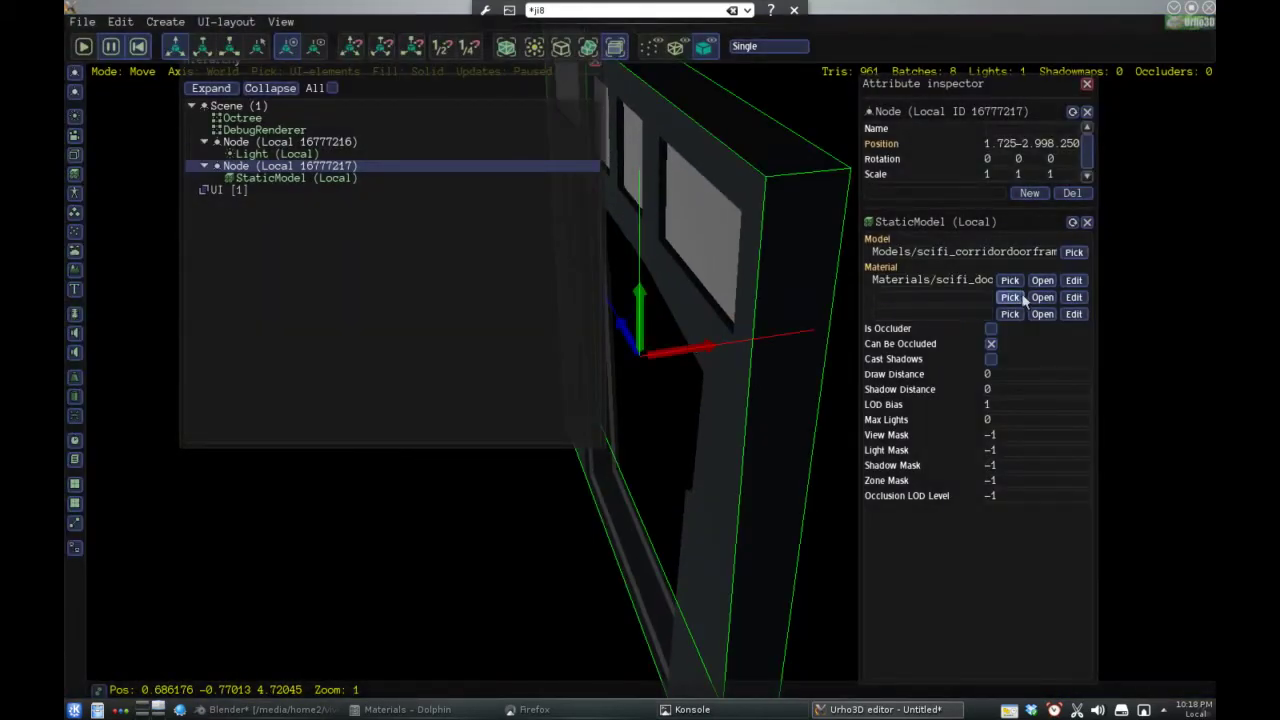
# Assign a scifi_doorframe1 material to the doorframe's second material slot
pyautogui.click(1010, 297)
pyautogui.scroll(-4, 620, 350)
pyautogui.click(627, 343)
pyautogui.scroll(2, 627, 350)
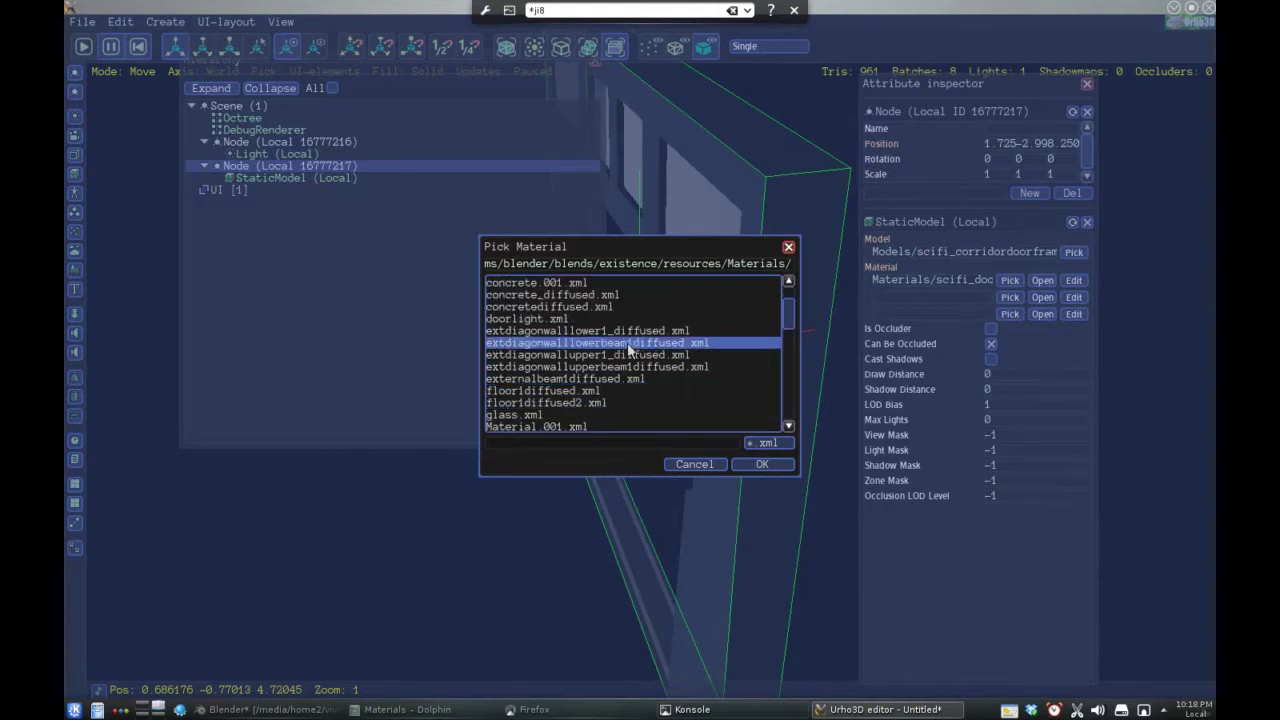
pyautogui.scroll(3, 627, 347)
pyautogui.scroll(-12, 627, 347)
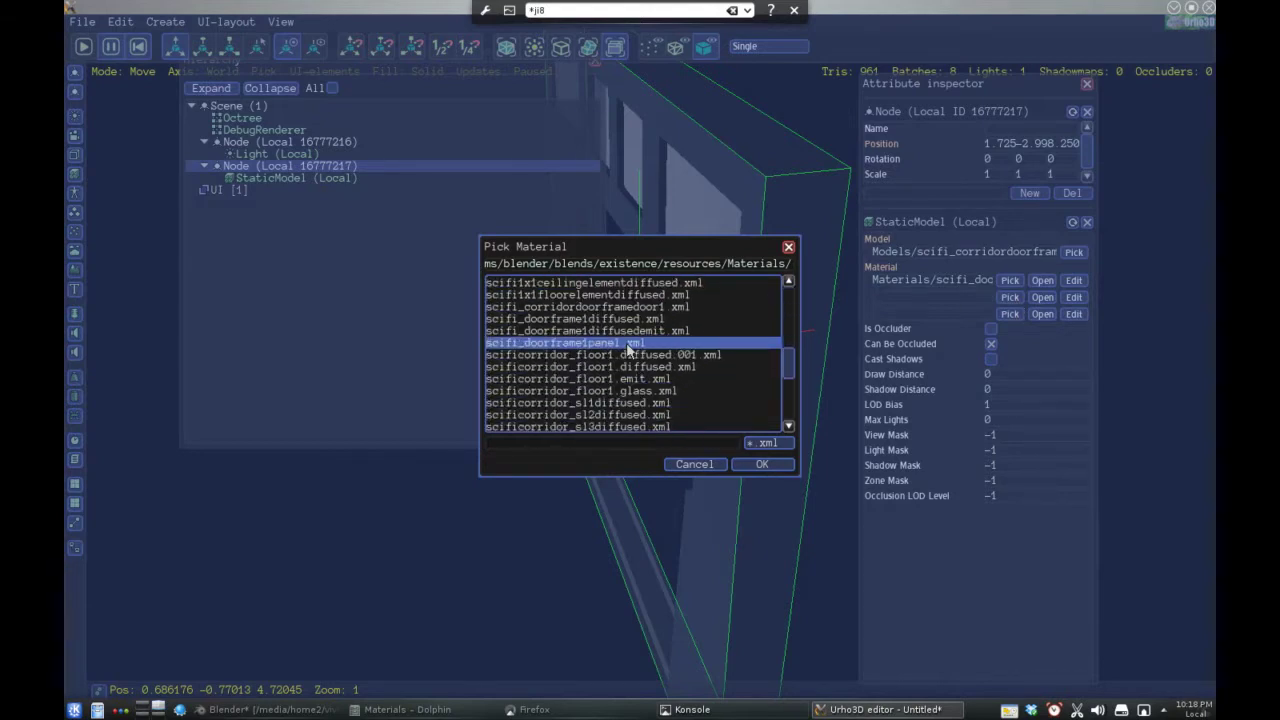
pyautogui.scroll(3, 633, 345)
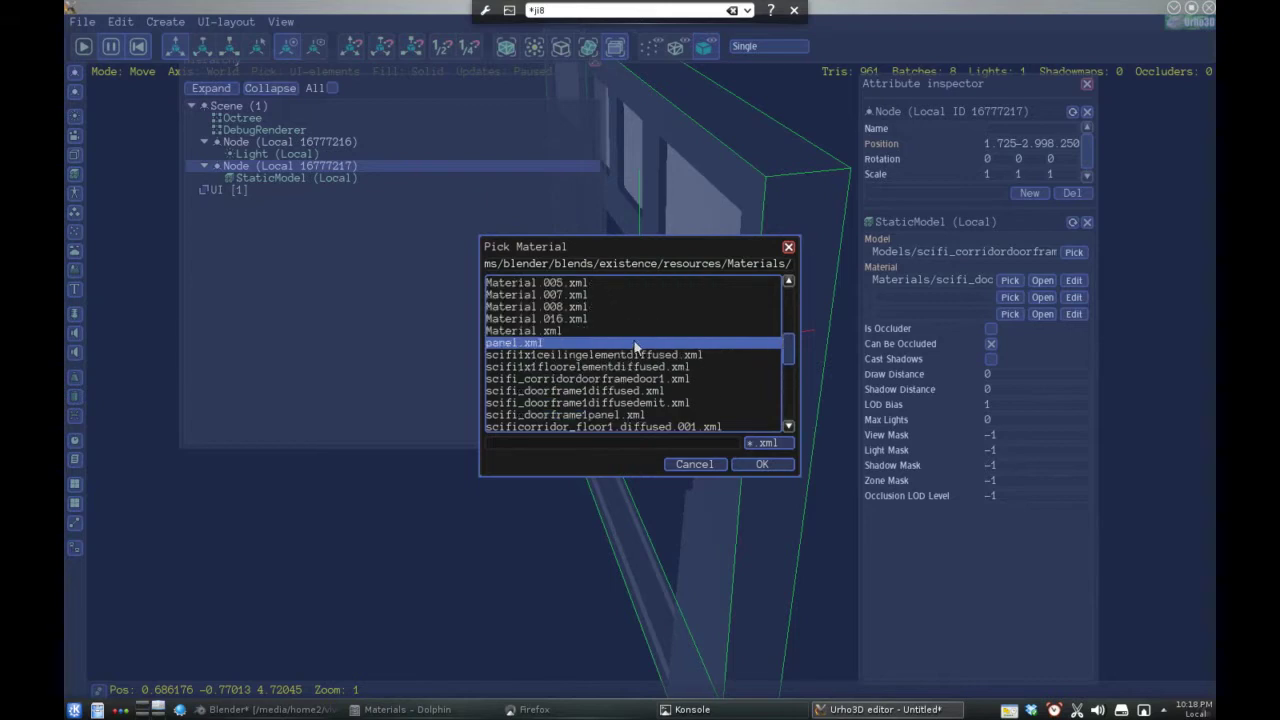
pyautogui.doubleClick(659, 398)
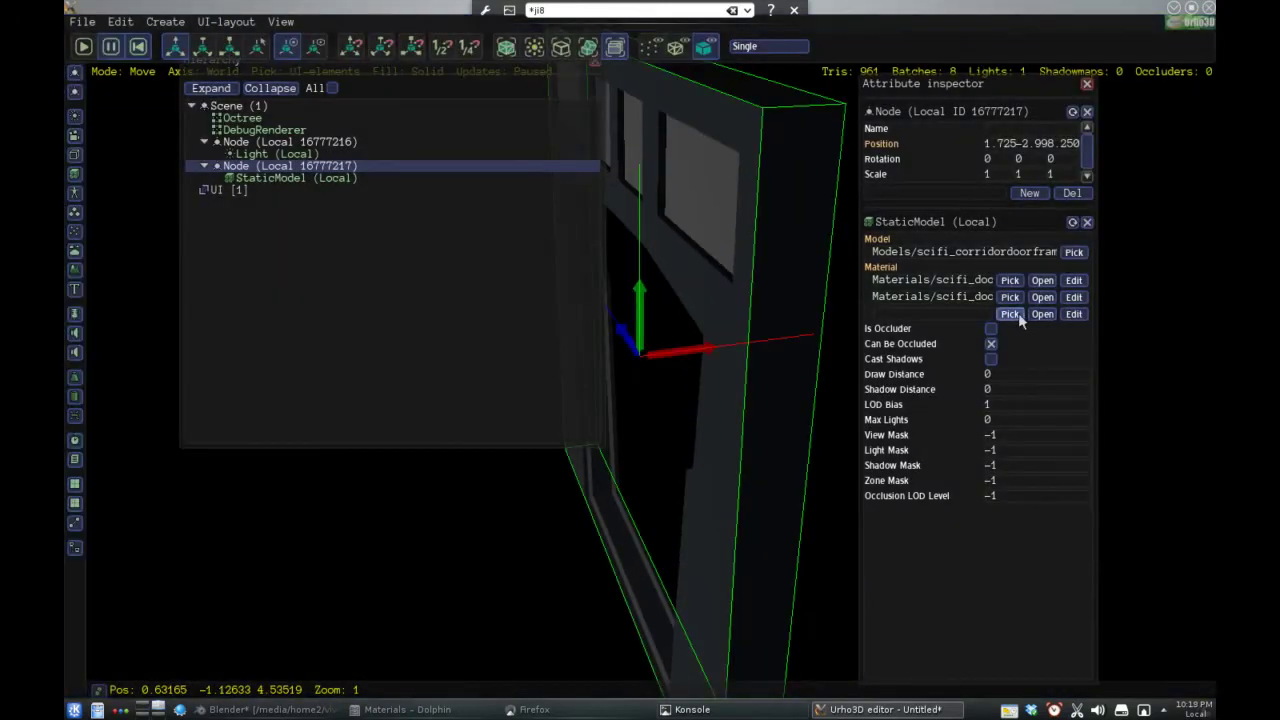
# Look through the Materials folder and assign scifi_doorframe1panel.xml to the doorframe's third material slot
pyautogui.click(1010, 314)
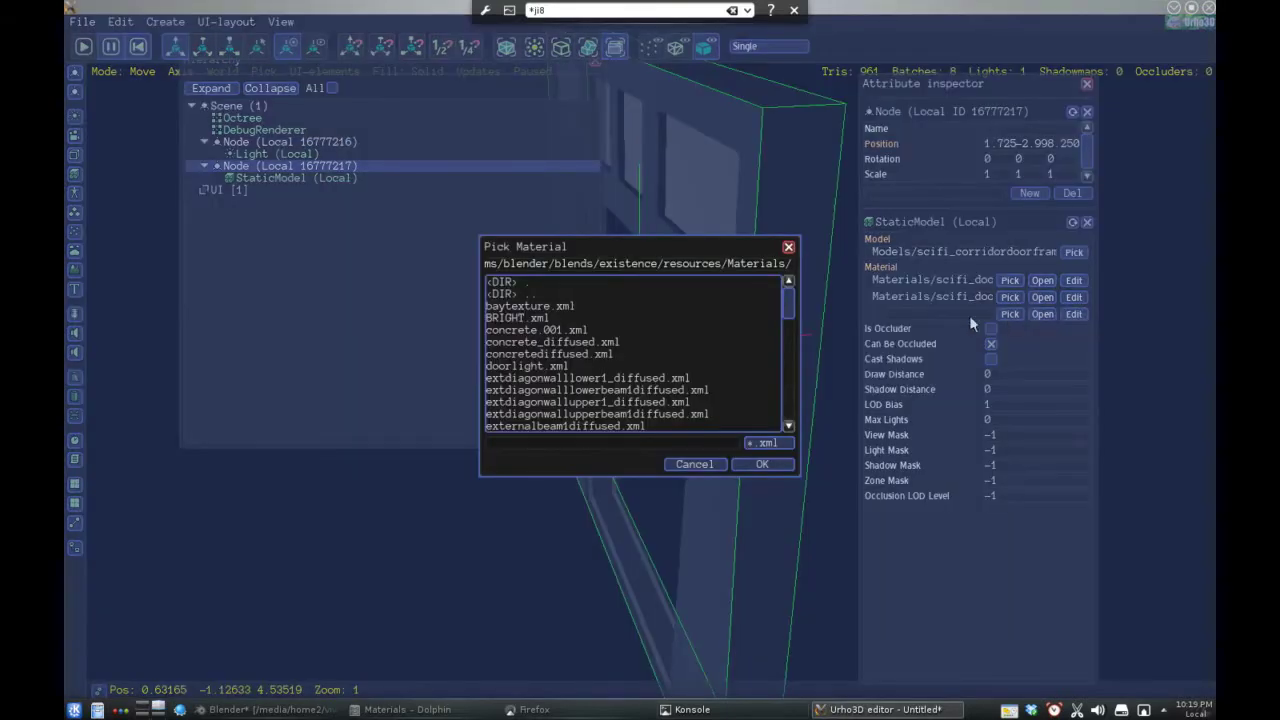
pyautogui.scroll(-5, 632, 395)
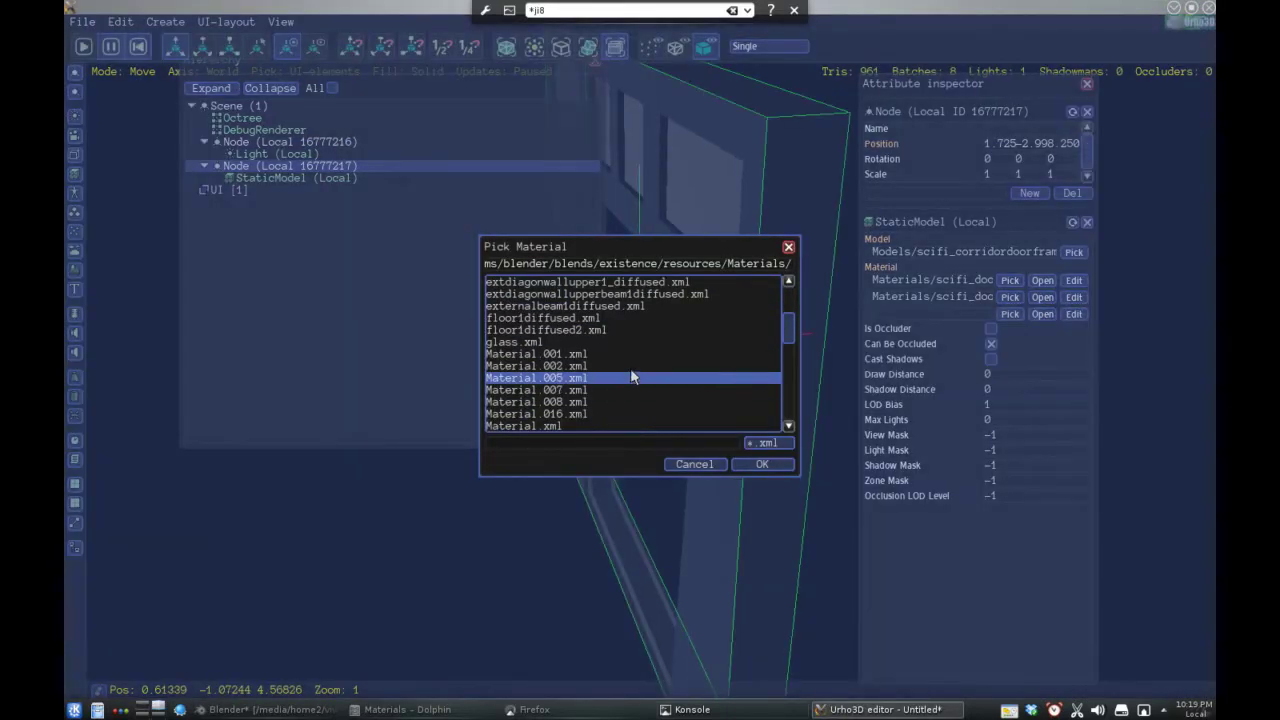
pyautogui.scroll(3, 627, 319)
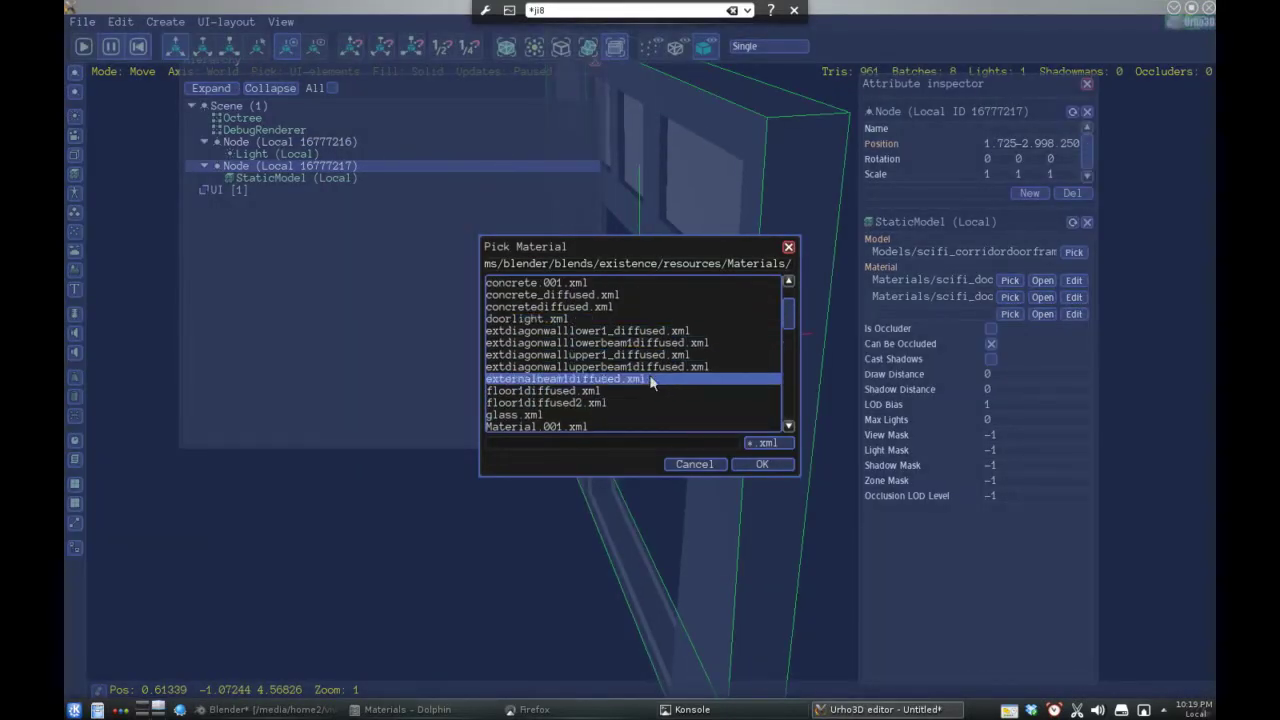
pyautogui.scroll(2, 650, 383)
pyautogui.scroll(-4, 650, 383)
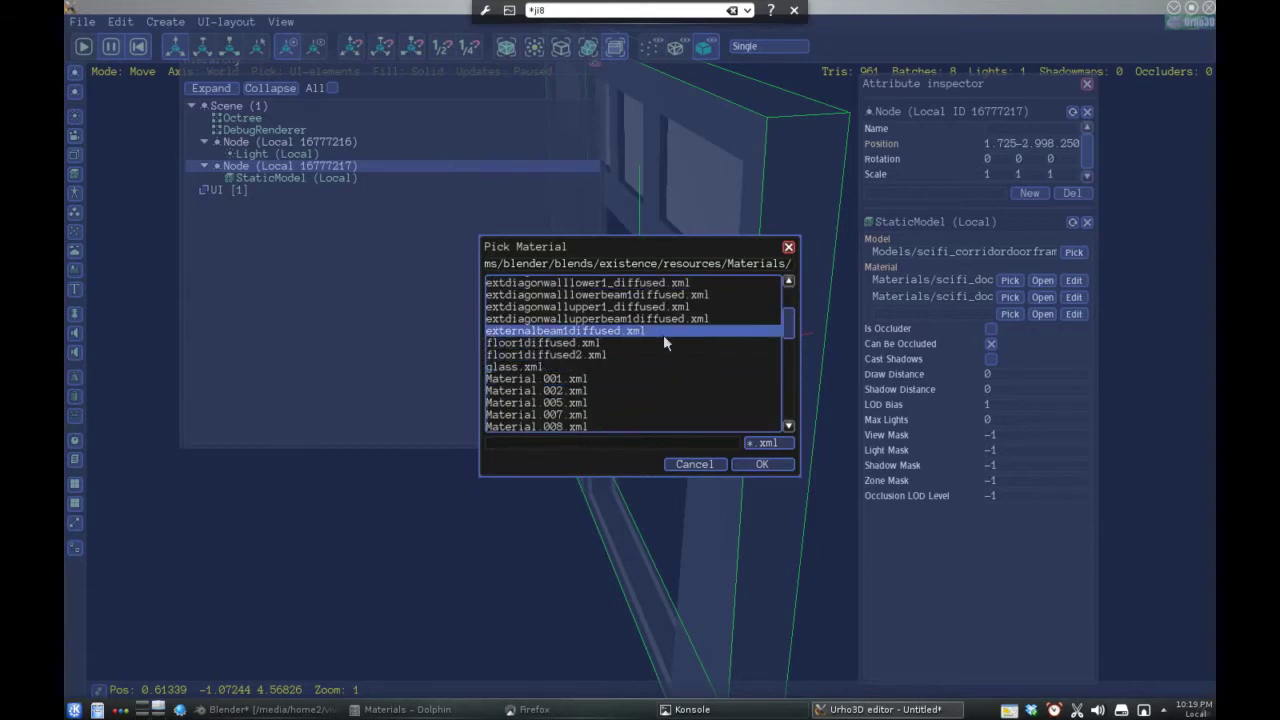
pyautogui.scroll(4, 664, 341)
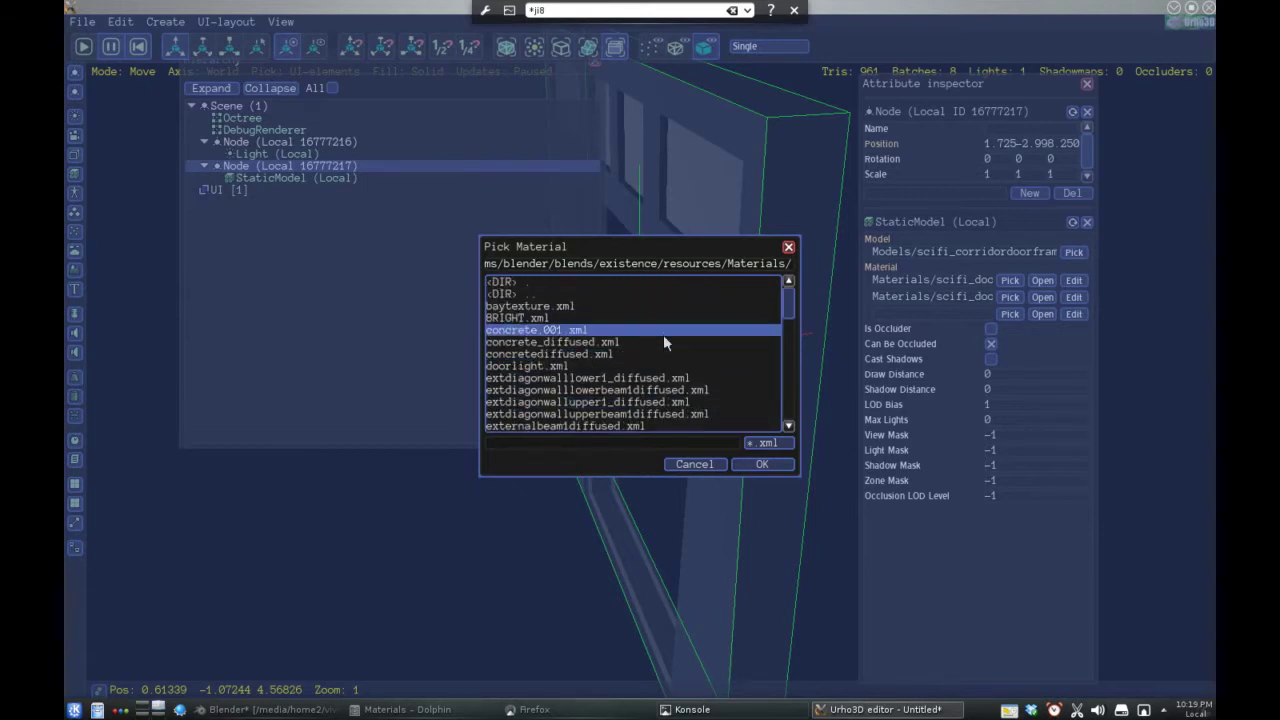
pyautogui.scroll(-1, 664, 341)
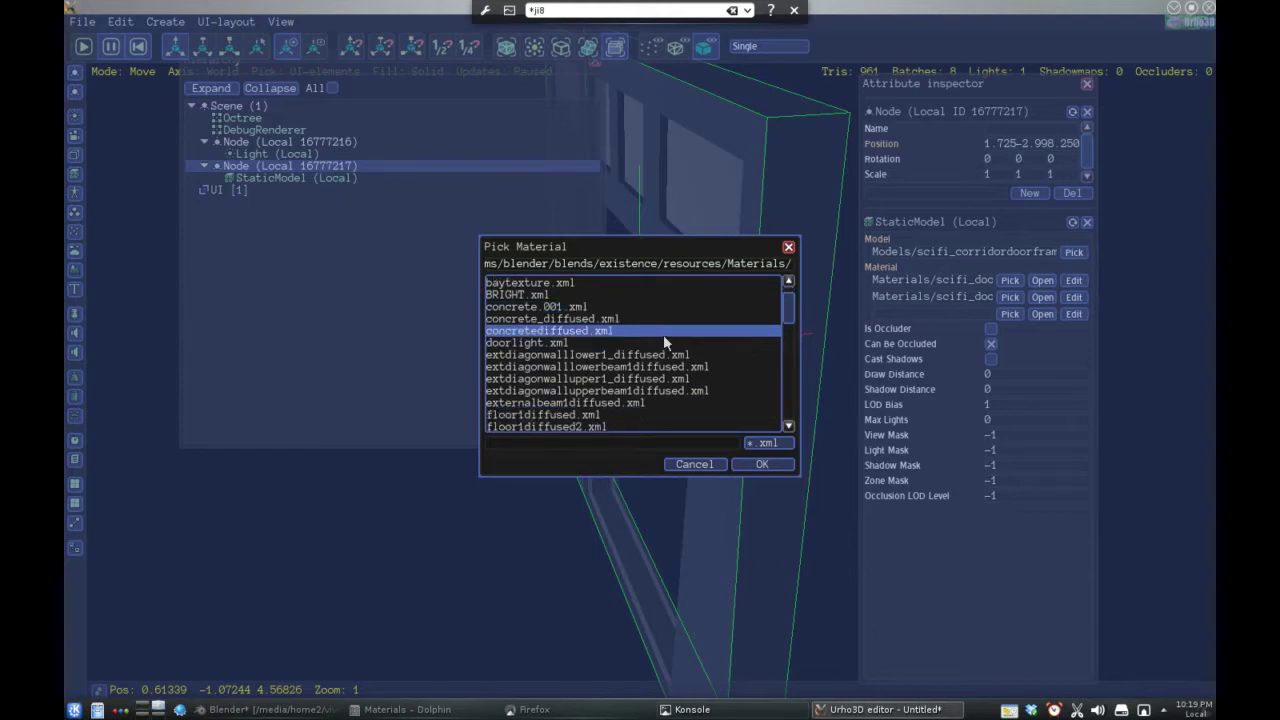
pyautogui.scroll(-7, 663, 341)
pyautogui.scroll(7, 663, 341)
pyautogui.scroll(-4, 663, 341)
pyautogui.scroll(-10, 663, 341)
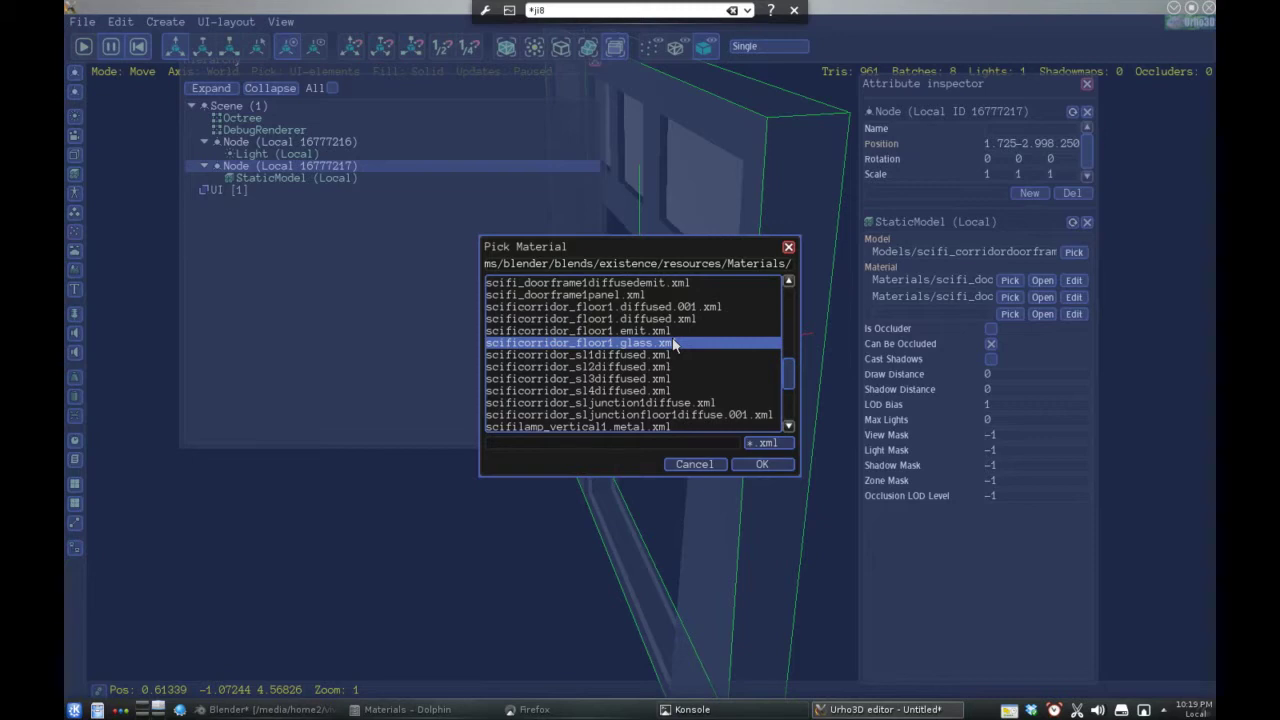
pyautogui.scroll(-4, 674, 344)
pyautogui.scroll(6, 674, 344)
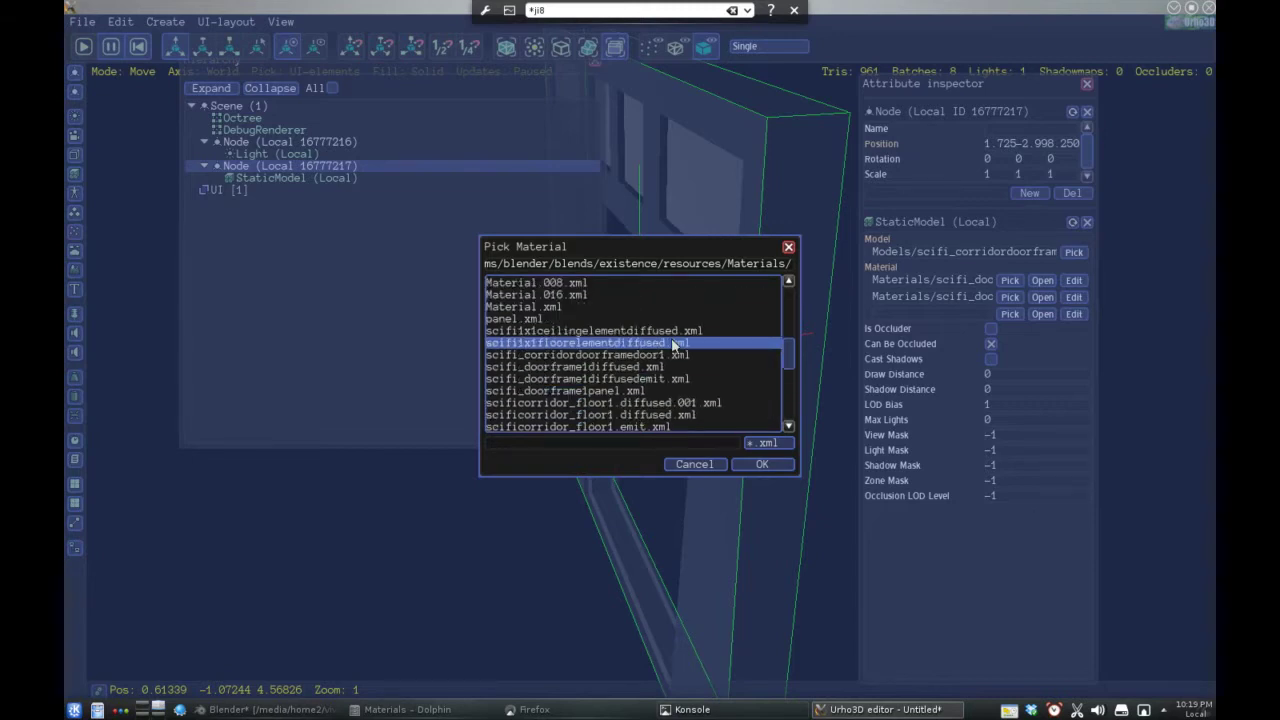
pyautogui.doubleClick(667, 392)
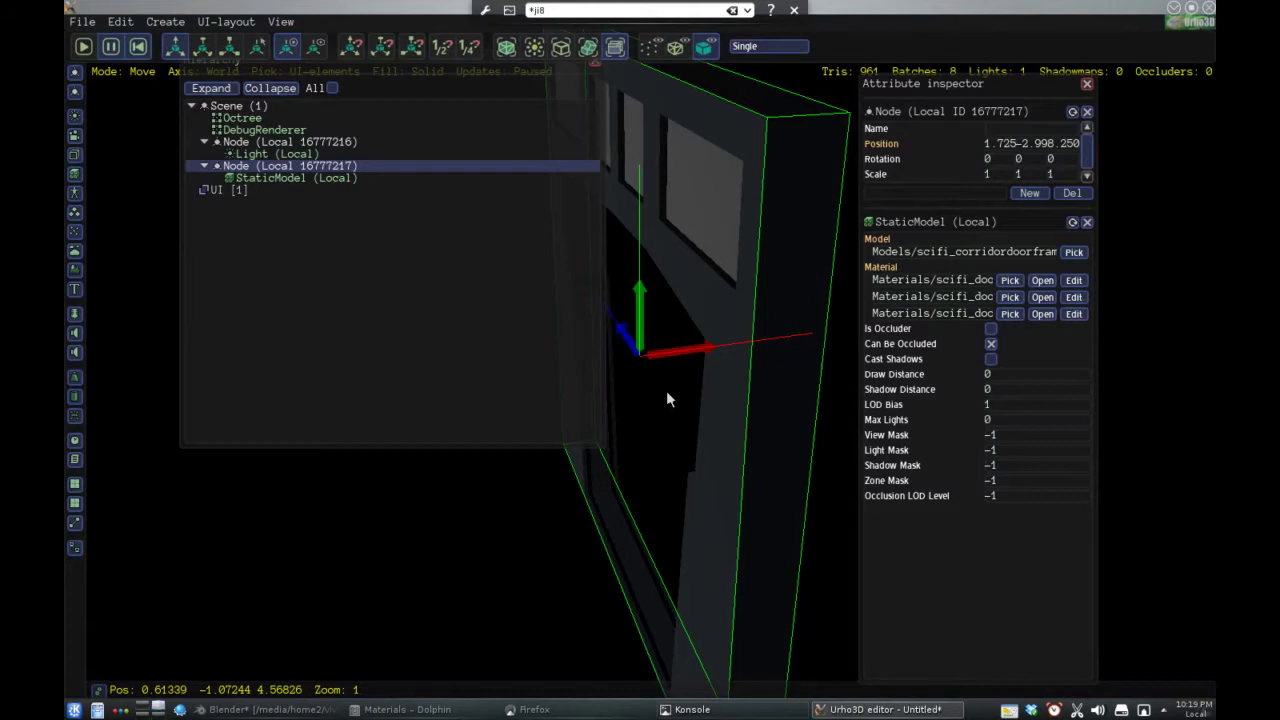
# Assign scifi_doorframe1panel.xml to the doorframe's third material slot
pyautogui.click(1008, 313)
pyautogui.scroll(-1, 676, 381)
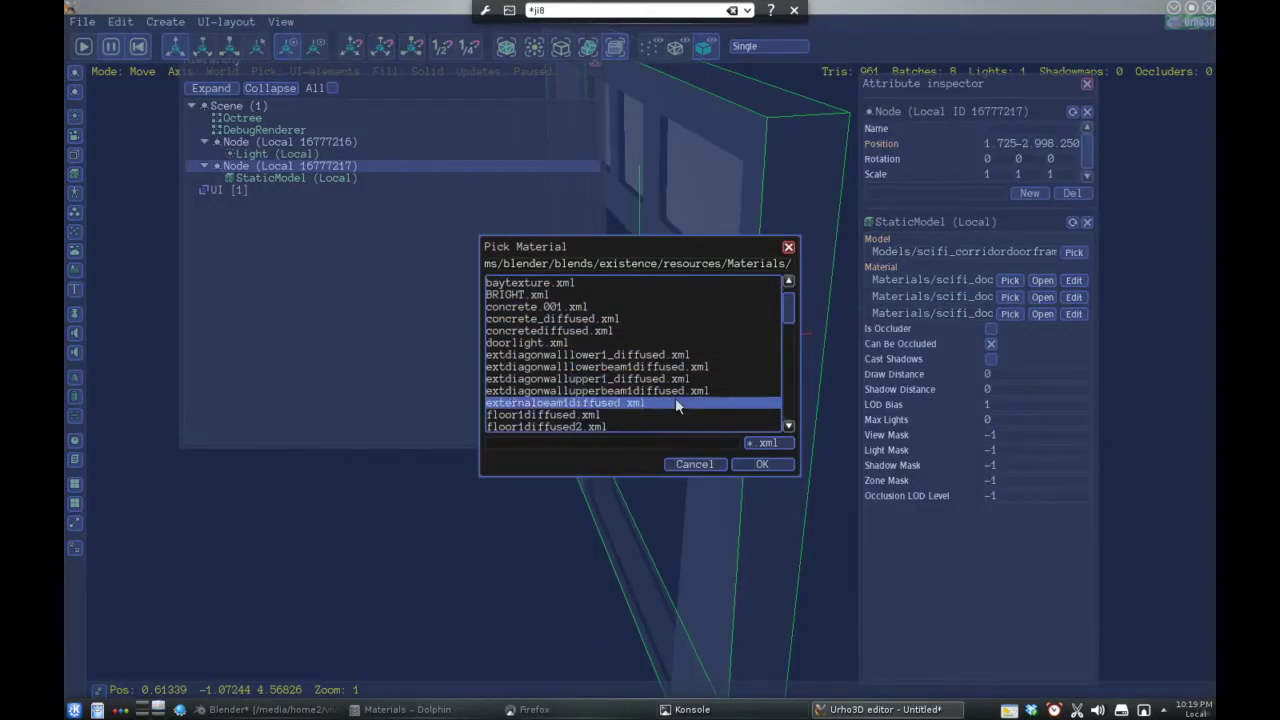
pyautogui.scroll(-5, 675, 398)
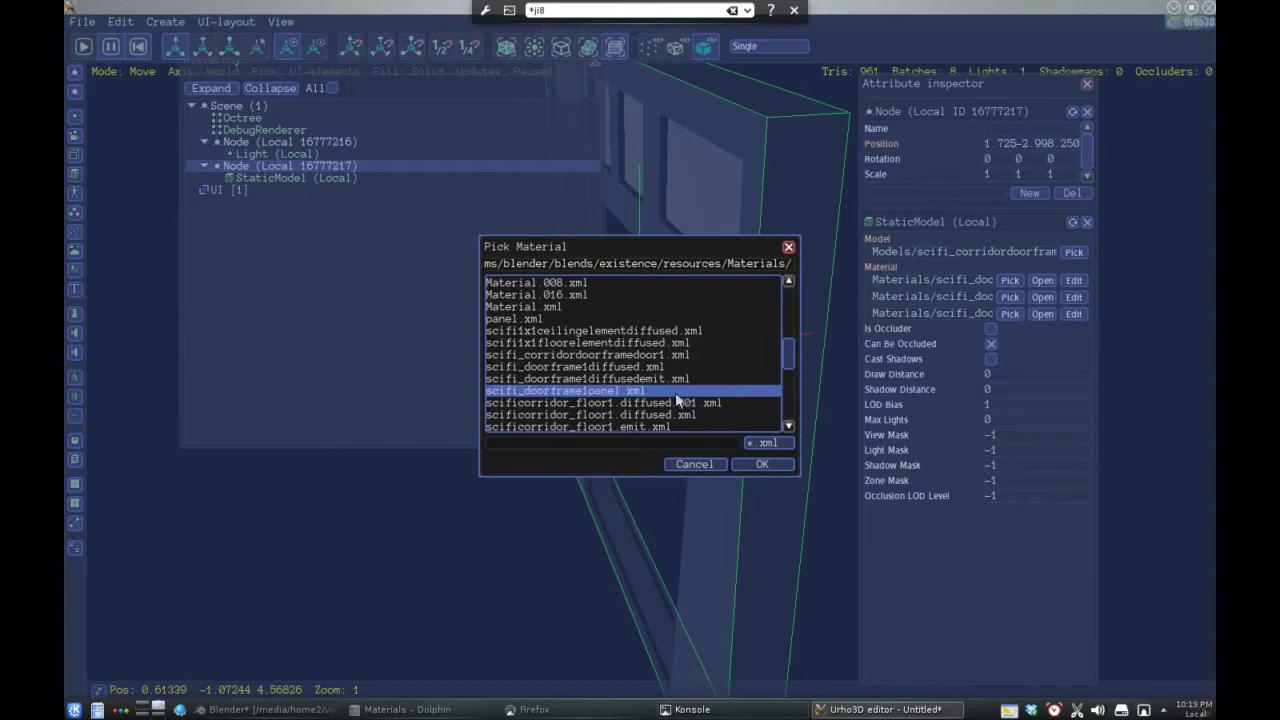
pyautogui.doubleClick(676, 396)
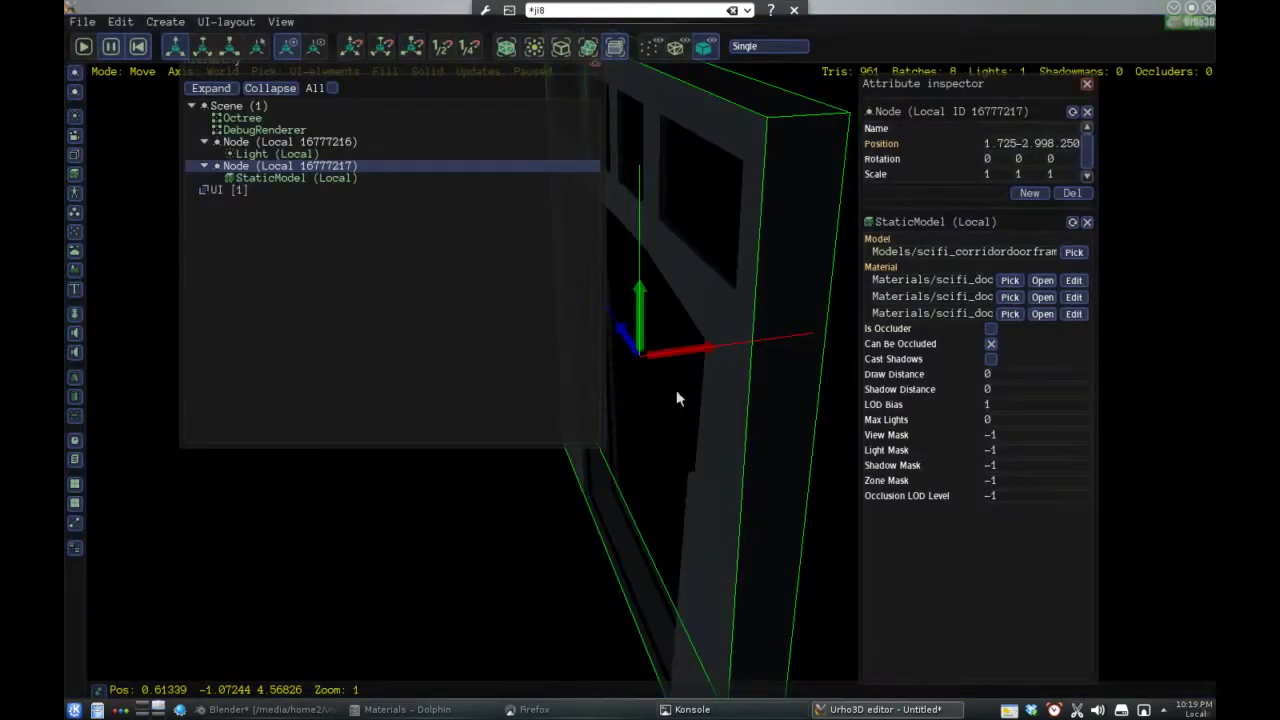
# Look through the Materials folder and assign scifi_doorframe1diffusedemit.xml to the doorframe's third material slot
pyautogui.click(1010, 314)
pyautogui.scroll(-3, 646, 405)
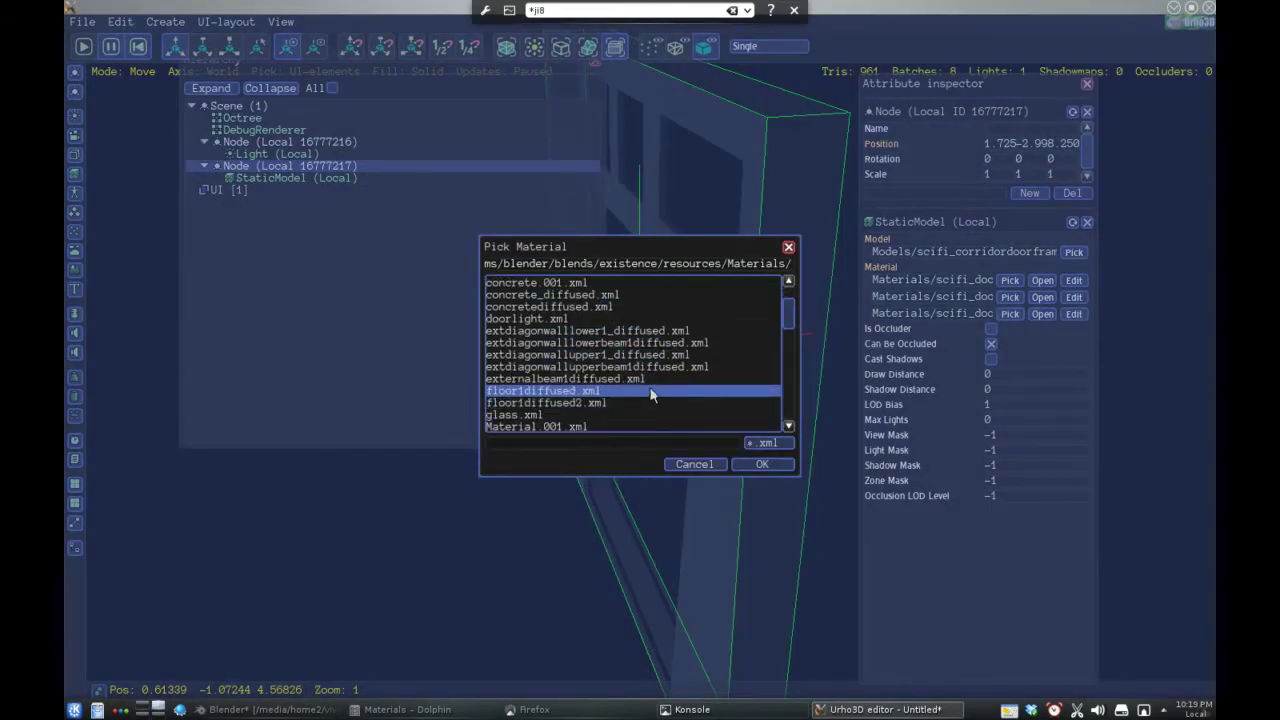
pyautogui.scroll(-3, 670, 365)
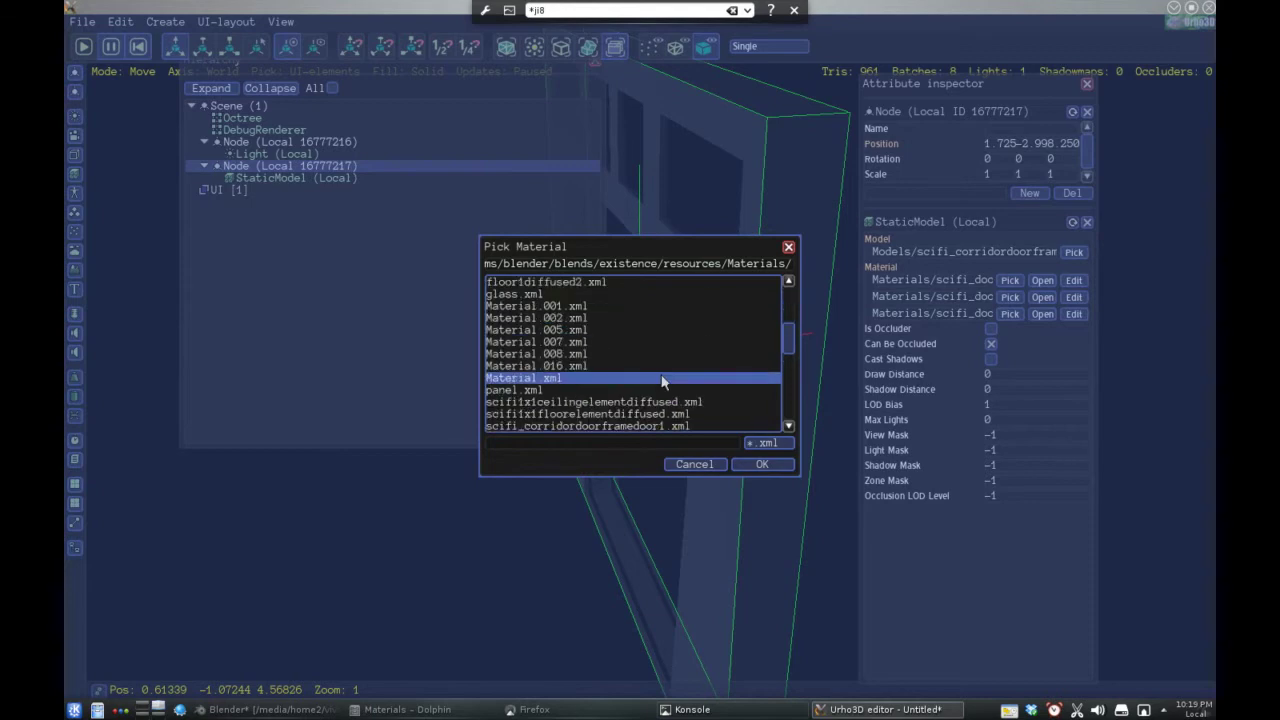
pyautogui.scroll(3, 662, 381)
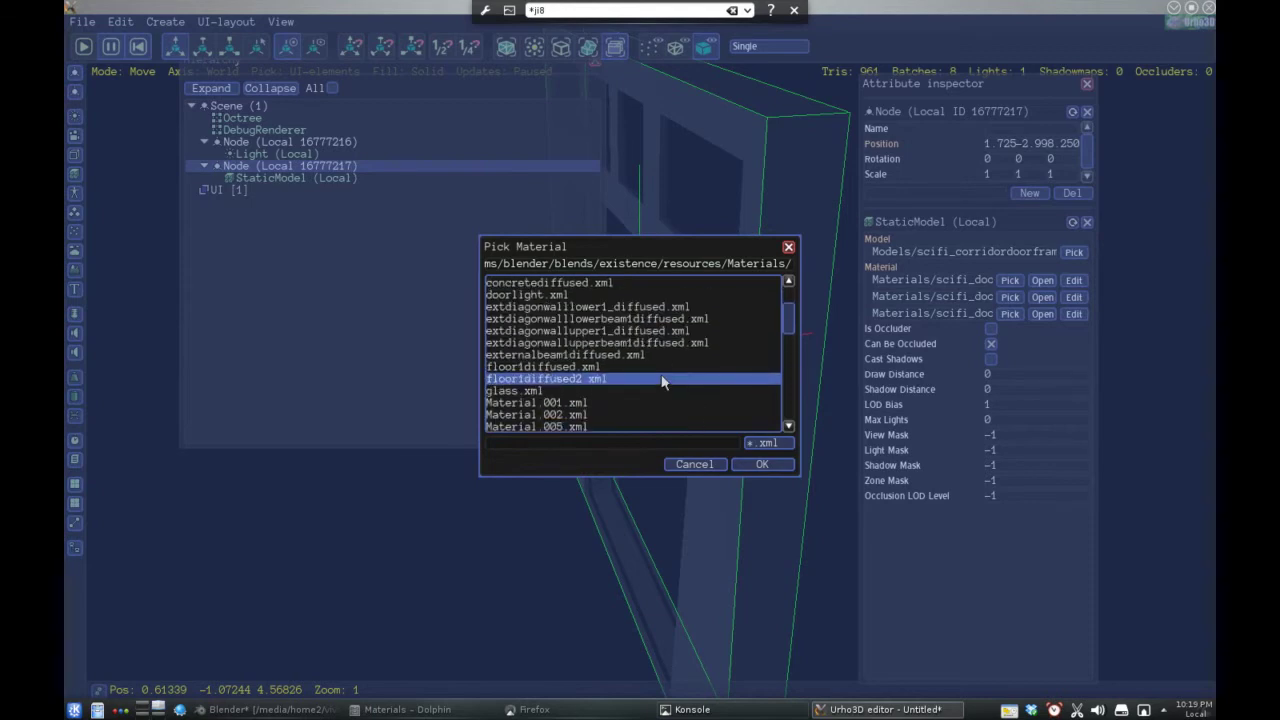
pyautogui.scroll(2, 662, 381)
pyautogui.scroll(-6, 662, 381)
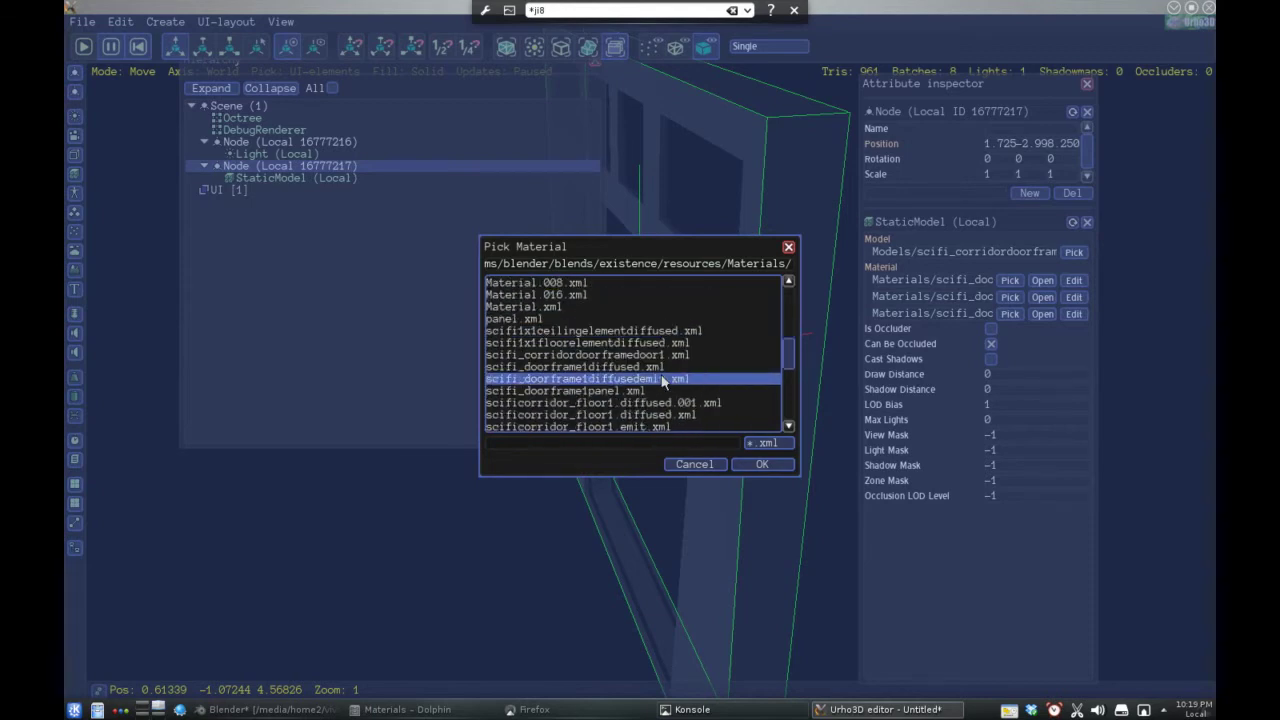
pyautogui.scroll(-1, 666, 360)
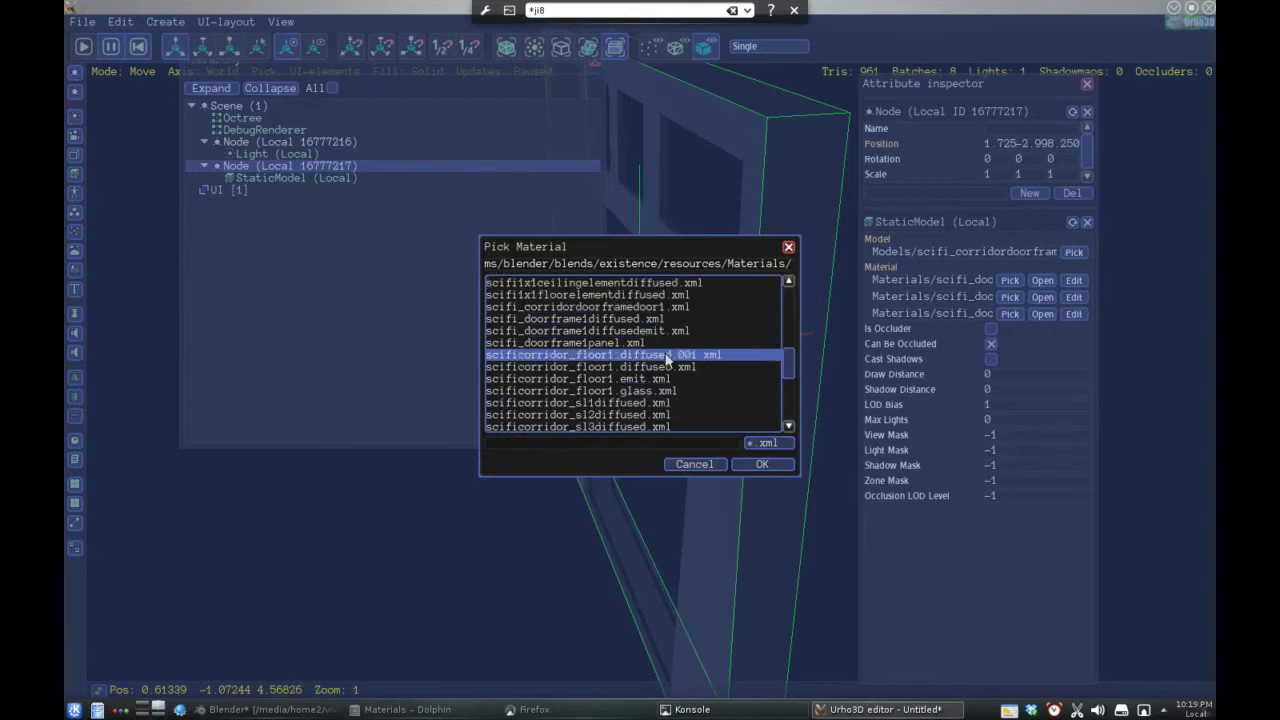
pyautogui.scroll(-2, 666, 360)
pyautogui.scroll(2, 666, 360)
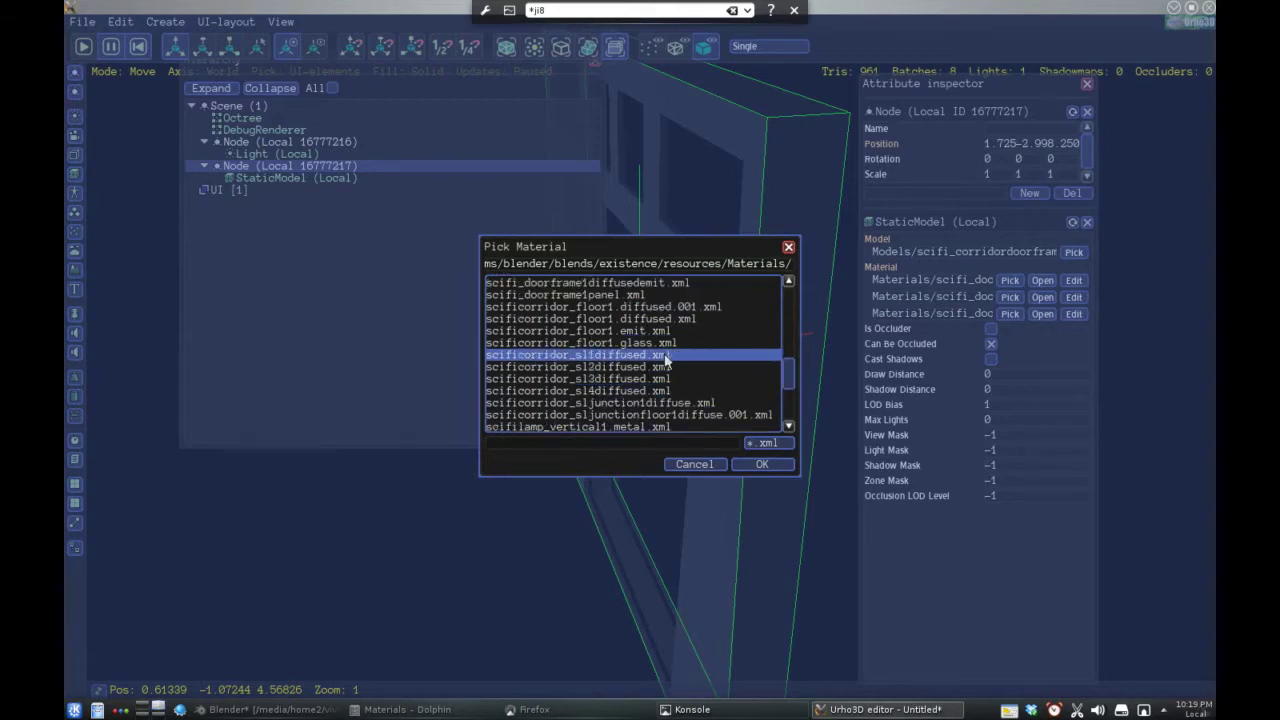
pyautogui.scroll(-3, 666, 360)
pyautogui.scroll(1, 666, 360)
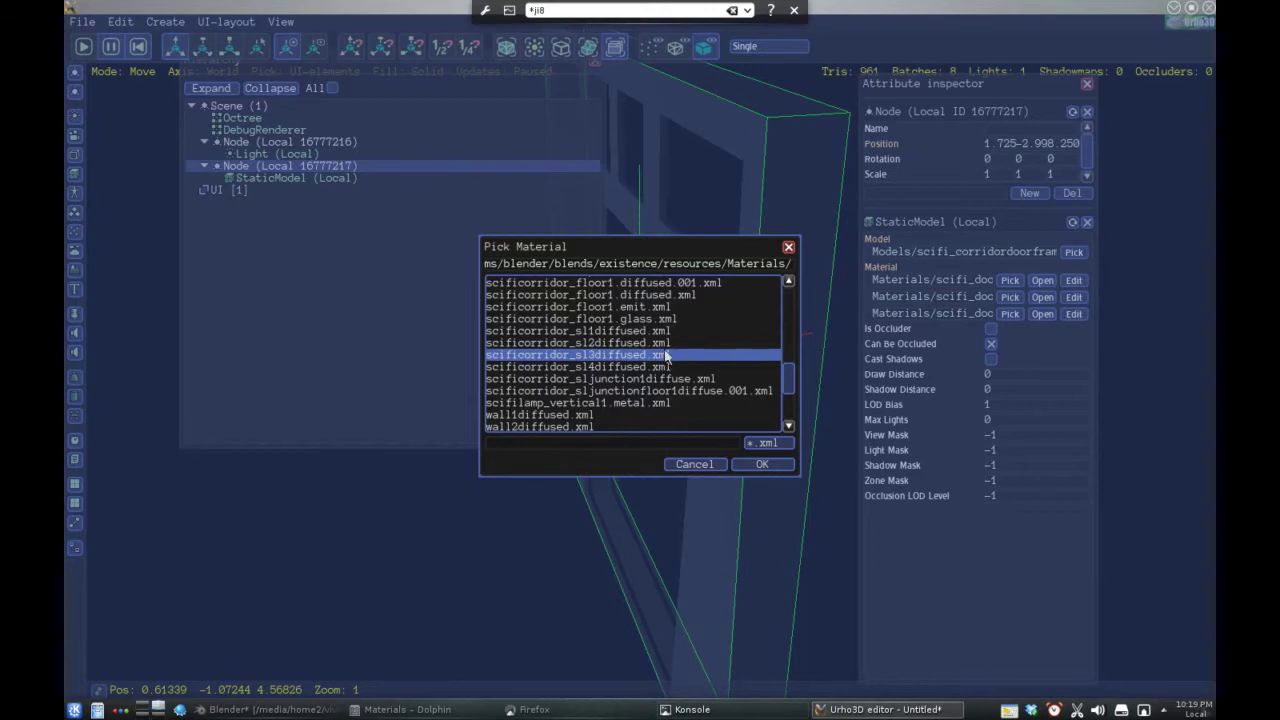
pyautogui.scroll(1, 661, 325)
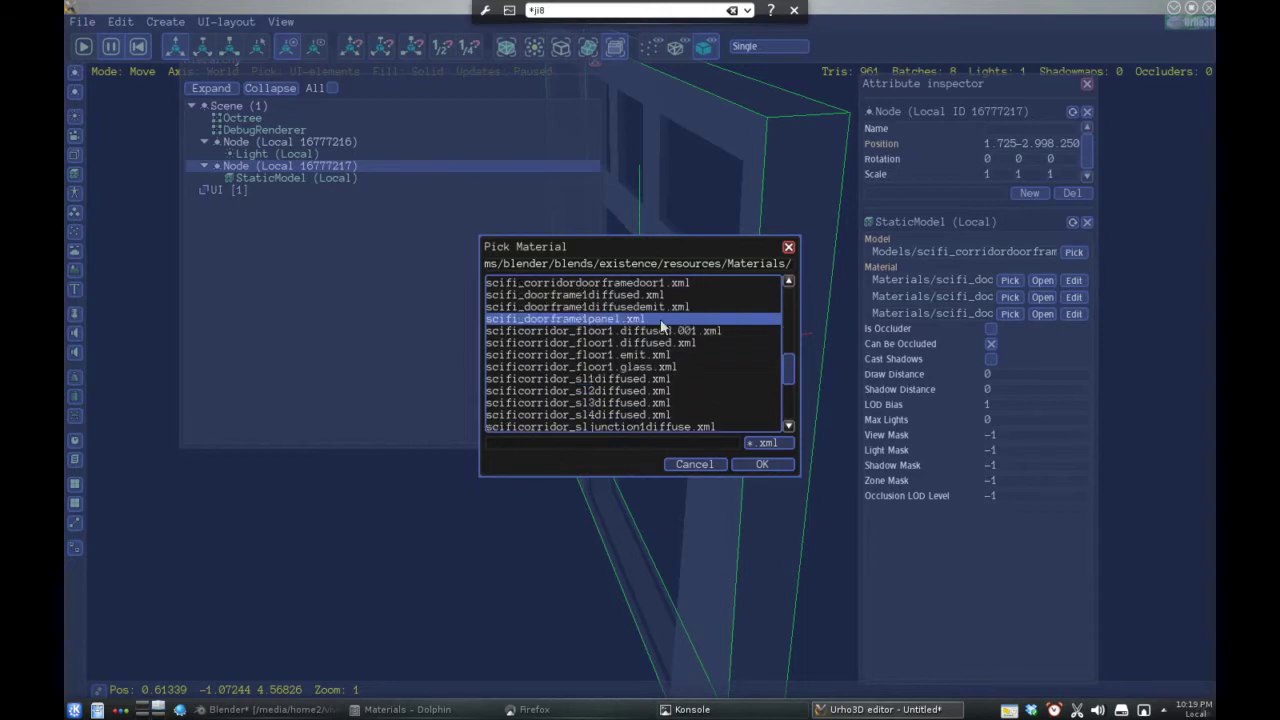
pyautogui.scroll(3, 659, 315)
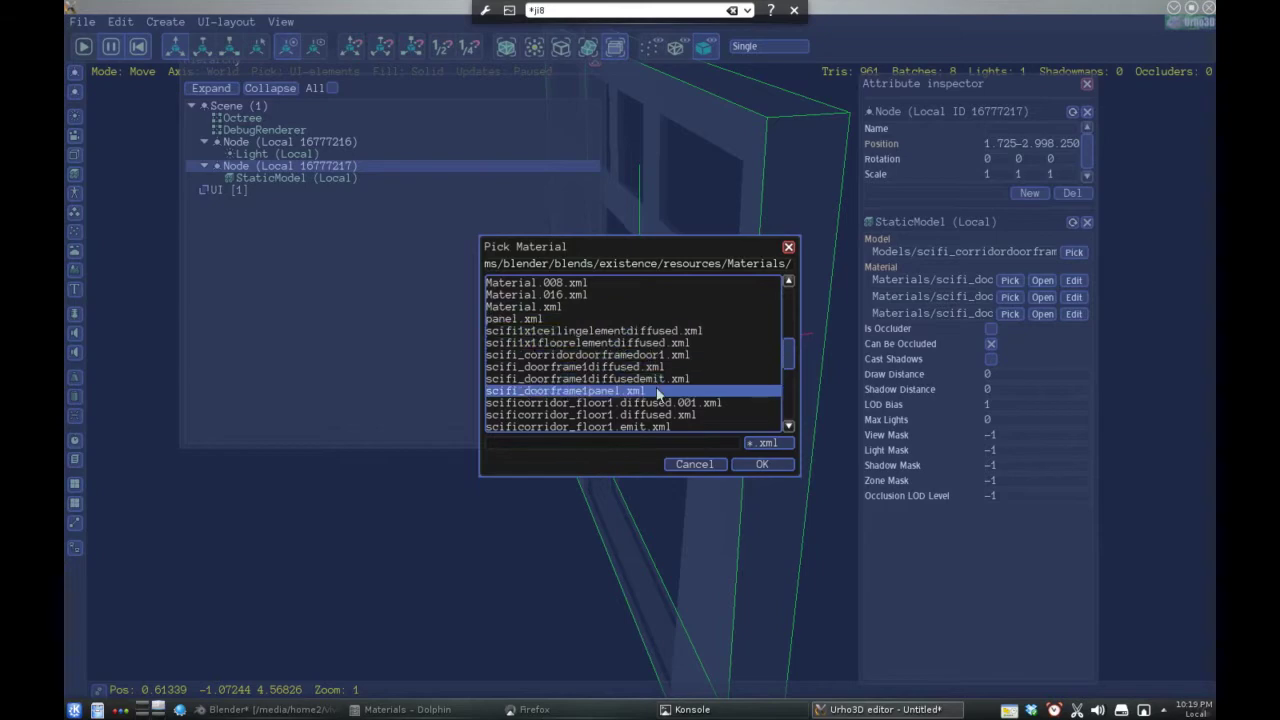
pyautogui.doubleClick(655, 376)
# Select the light component and adjust its Brightness Multiplier, trying 0.7 and 0.1 and settling on 1
pyautogui.moveTo(645, 377); pyautogui.dragTo(678, 392, button='middle')
pyautogui.scroll(-3, 699, 402)
pyautogui.click(335, 144)
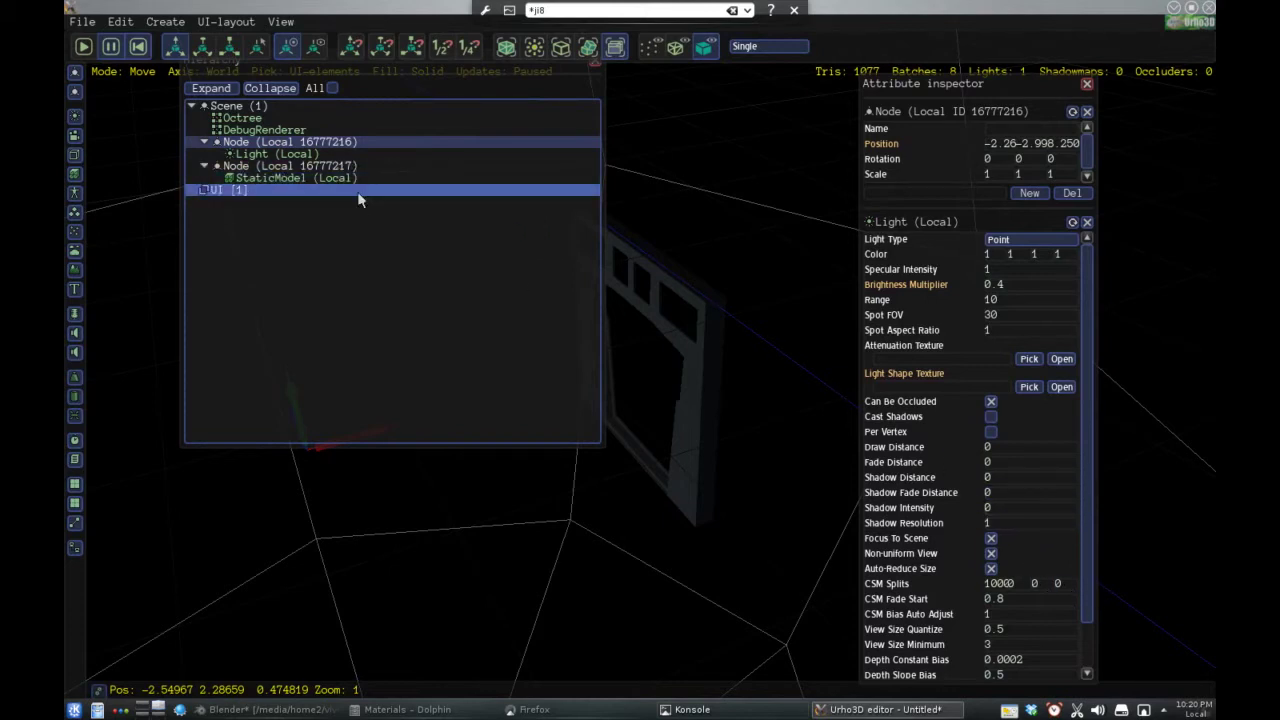
pyautogui.click(290, 155)
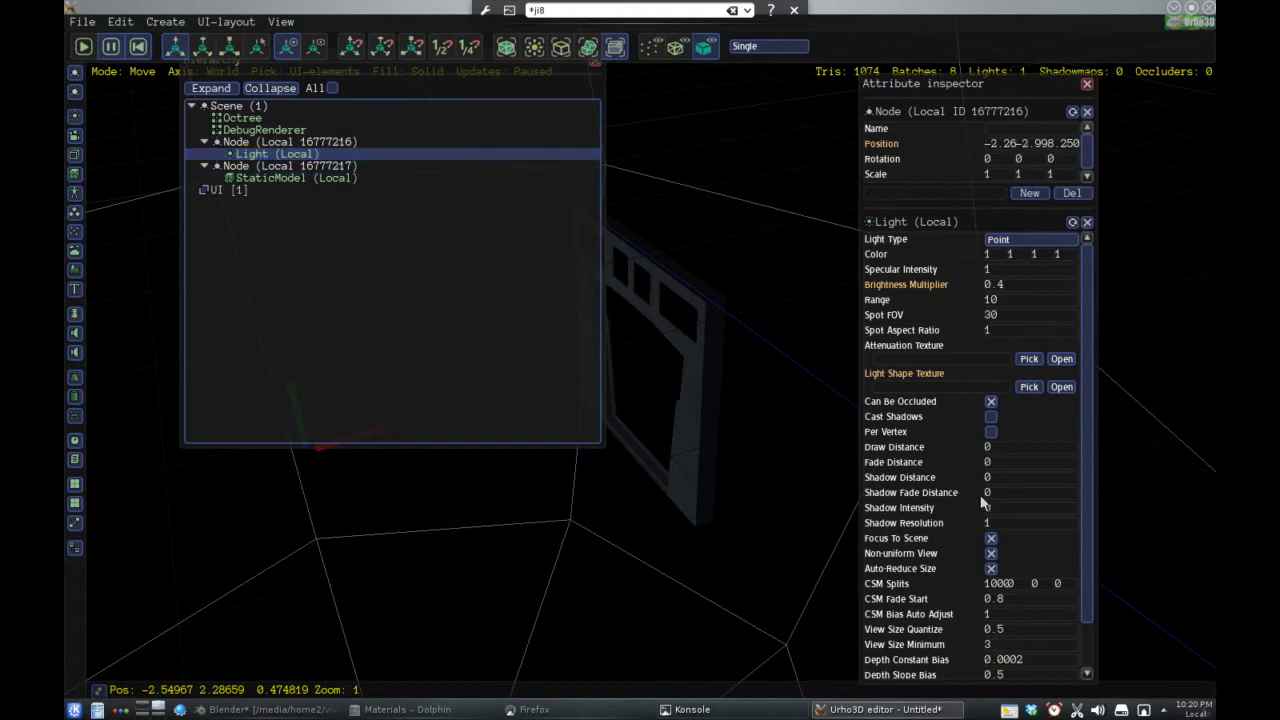
pyautogui.doubleClick(1007, 284)
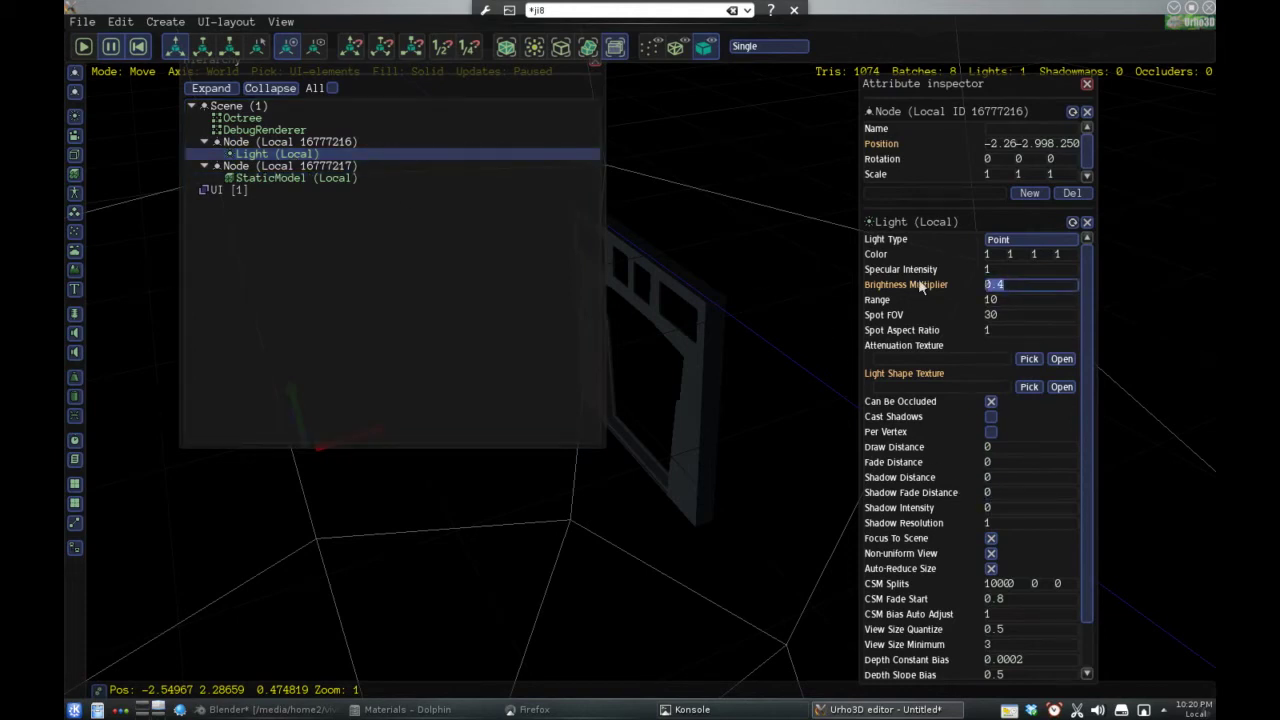
pyautogui.write('.7')
pyautogui.press('Return')
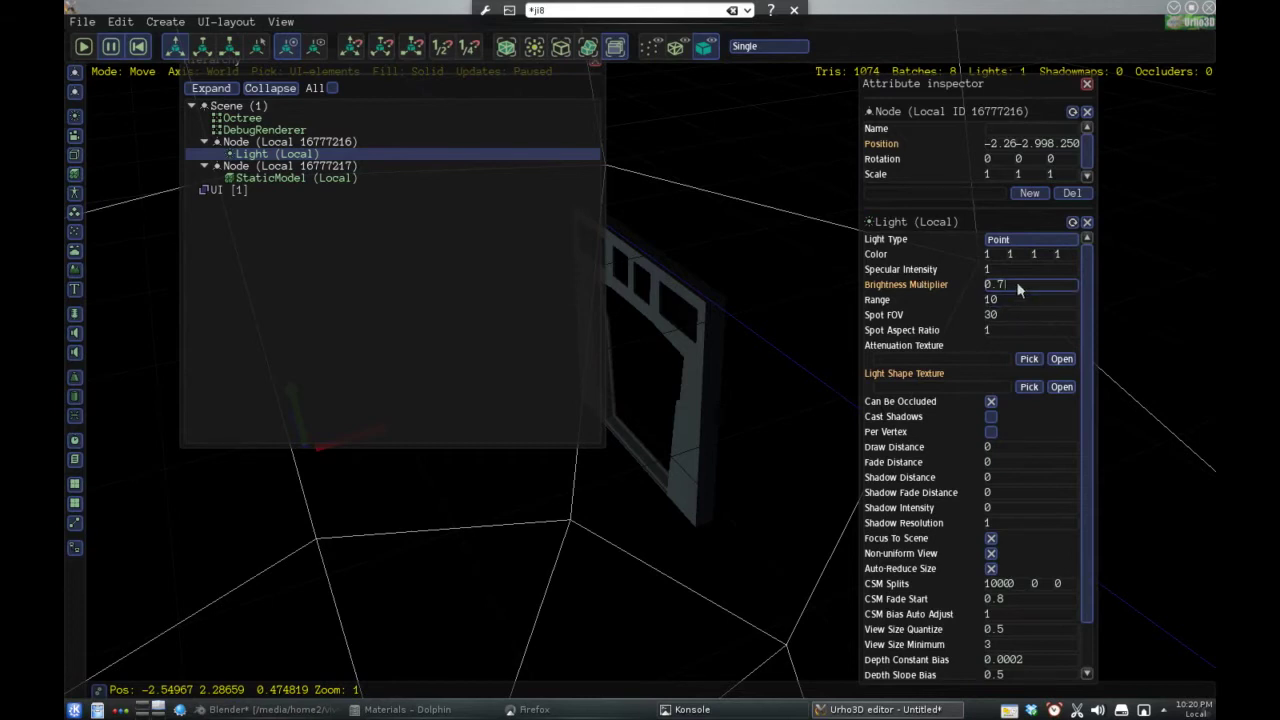
pyautogui.press('BackSpace')
pyautogui.write('9')
pyautogui.press('BackSpace')
pyautogui.write('1')
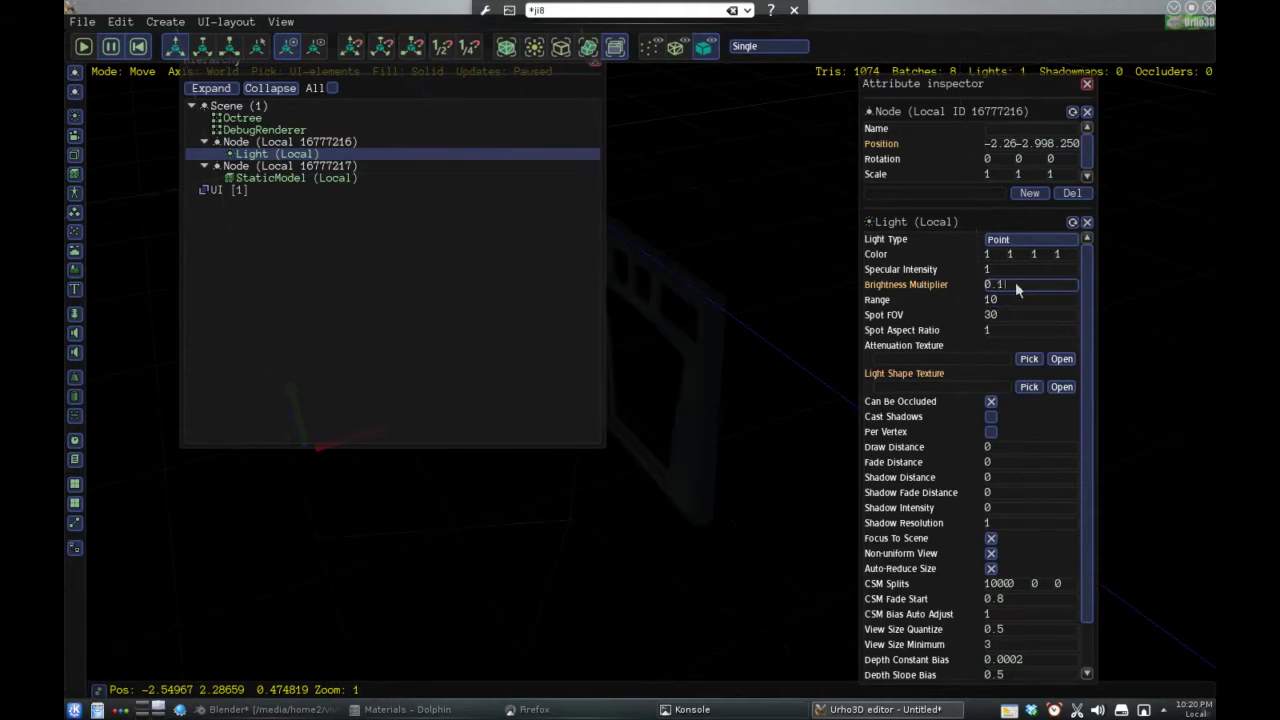
pyautogui.press('BackSpace')
pyautogui.write('1')
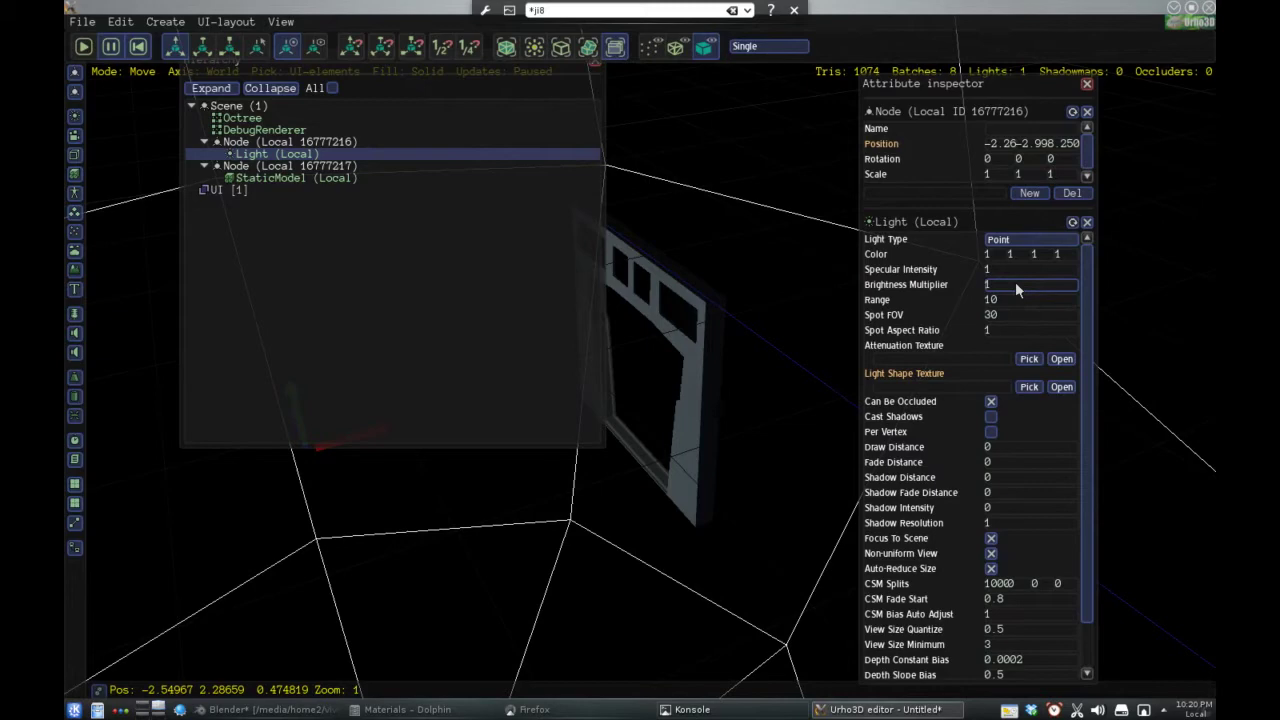
# Copy the light's node and paste it into the scene as a second light node
pyautogui.click(571, 628)
pyautogui.moveTo(571, 628); pyautogui.dragTo(691, 470, button='right')
pyautogui.scroll(1, 691, 500)
pyautogui.moveTo(690, 566); pyautogui.dragTo(712, 606, button='right')
pyautogui.scroll(-3, 744, 609)
pyautogui.click(310, 155)
pyautogui.click(312, 145)
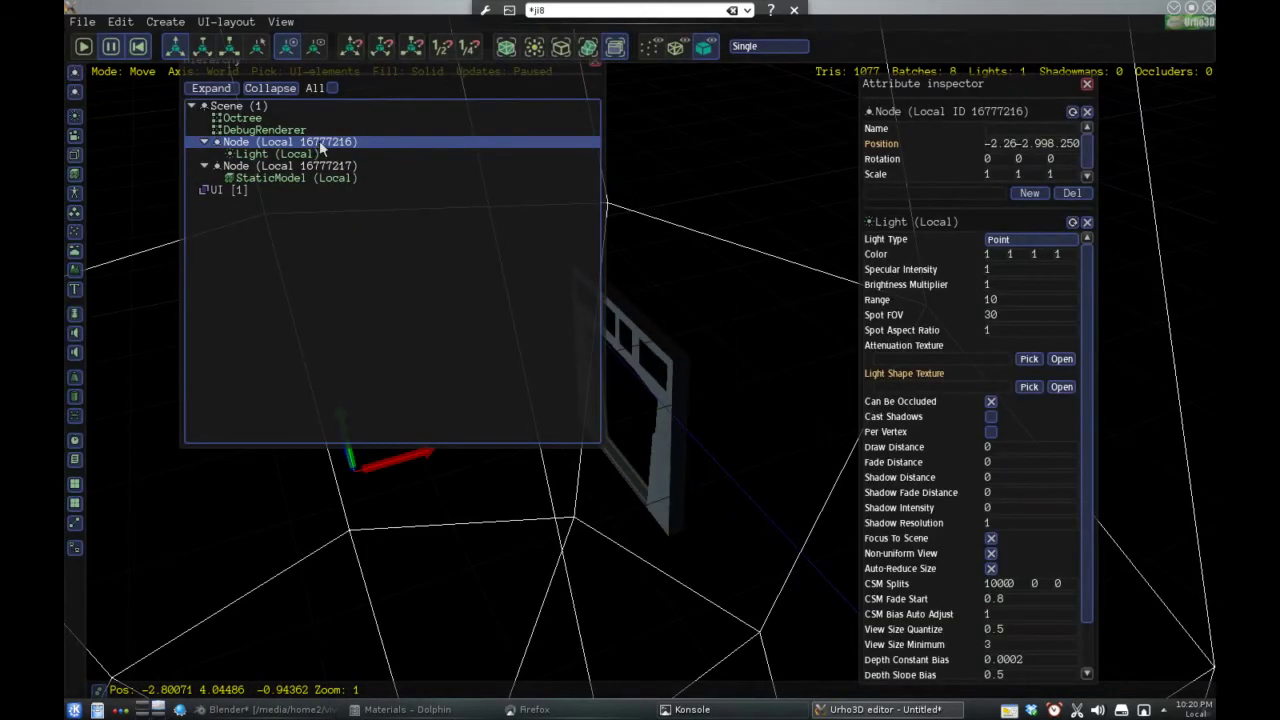
pyautogui.click(118, 22)
pyautogui.click(132, 116)
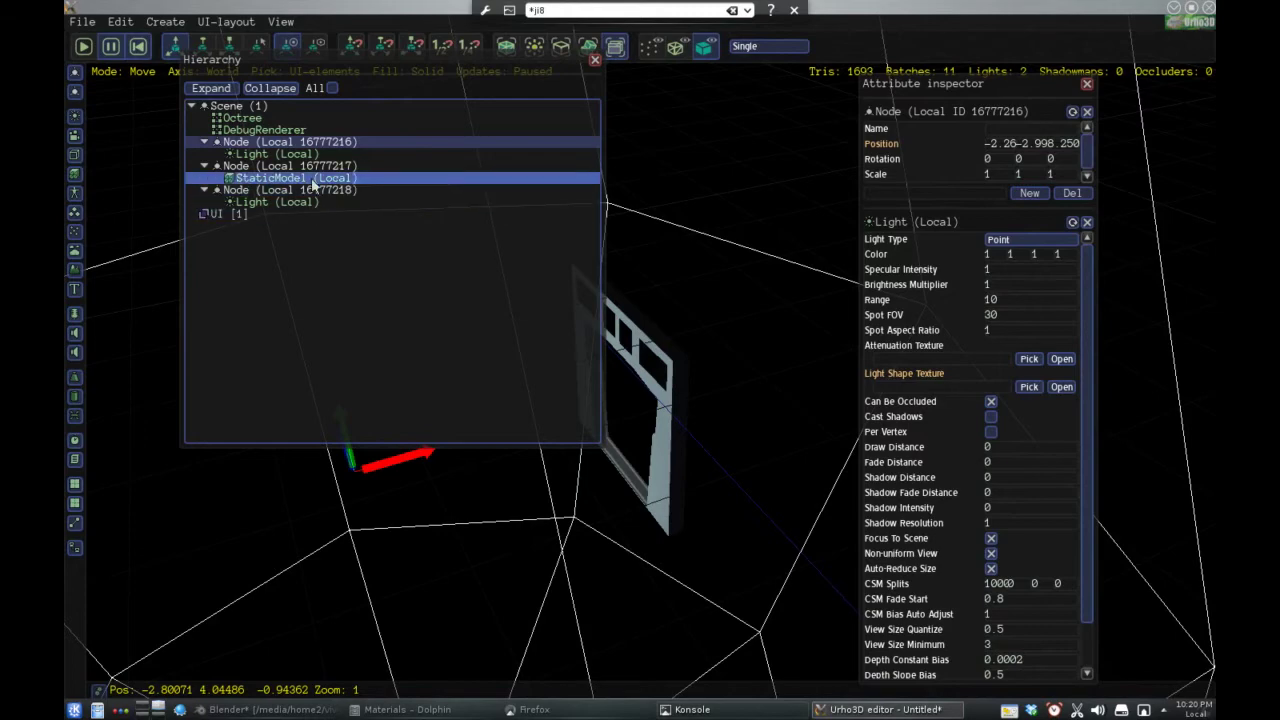
# Select the pasted light node and move it past the doorframe to about X 4.73, then up to about Y 0.57
pyautogui.click(410, 166)
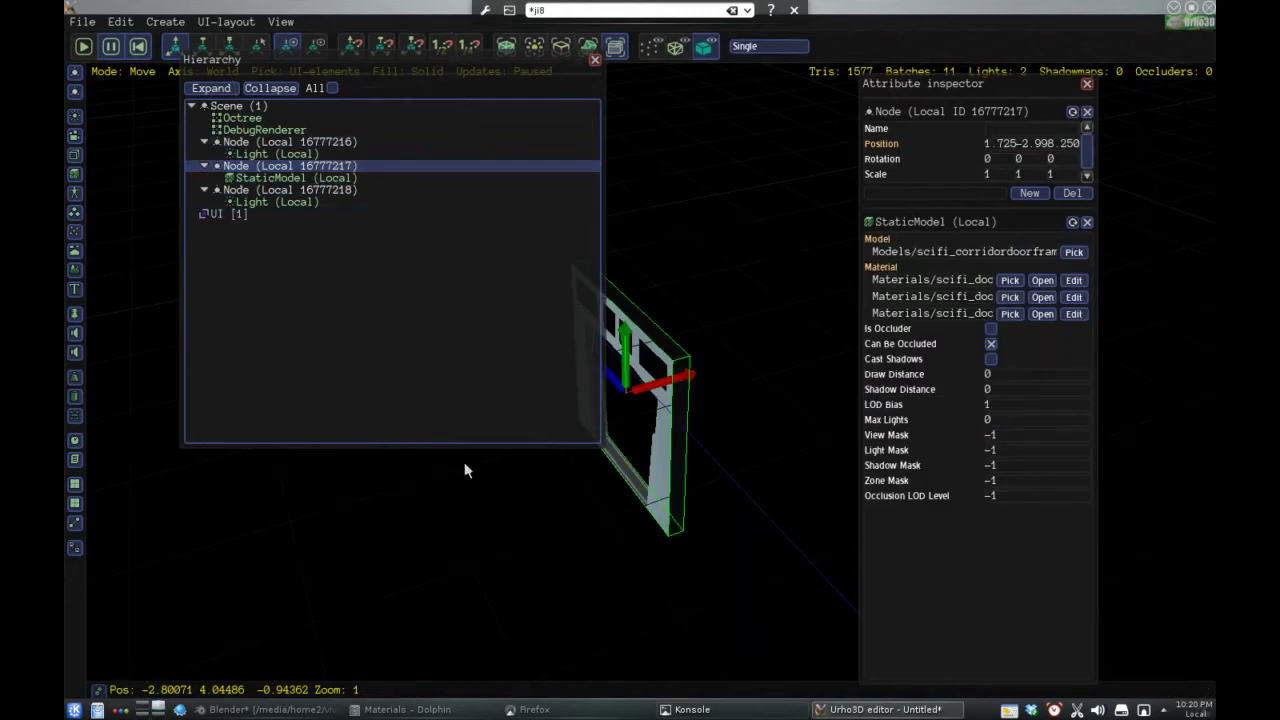
pyautogui.click(290, 190)
pyautogui.moveTo(420, 455); pyautogui.dragTo(947, 340)
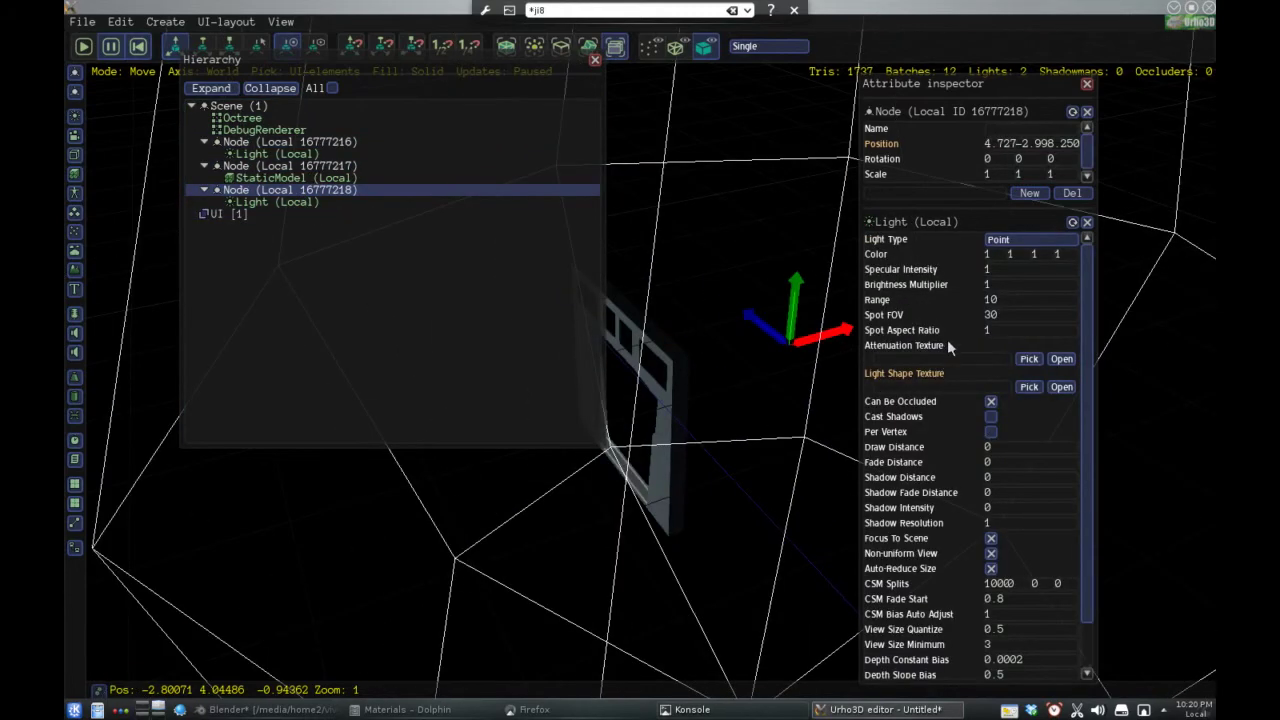
pyautogui.moveTo(800, 294); pyautogui.dragTo(786, 57)
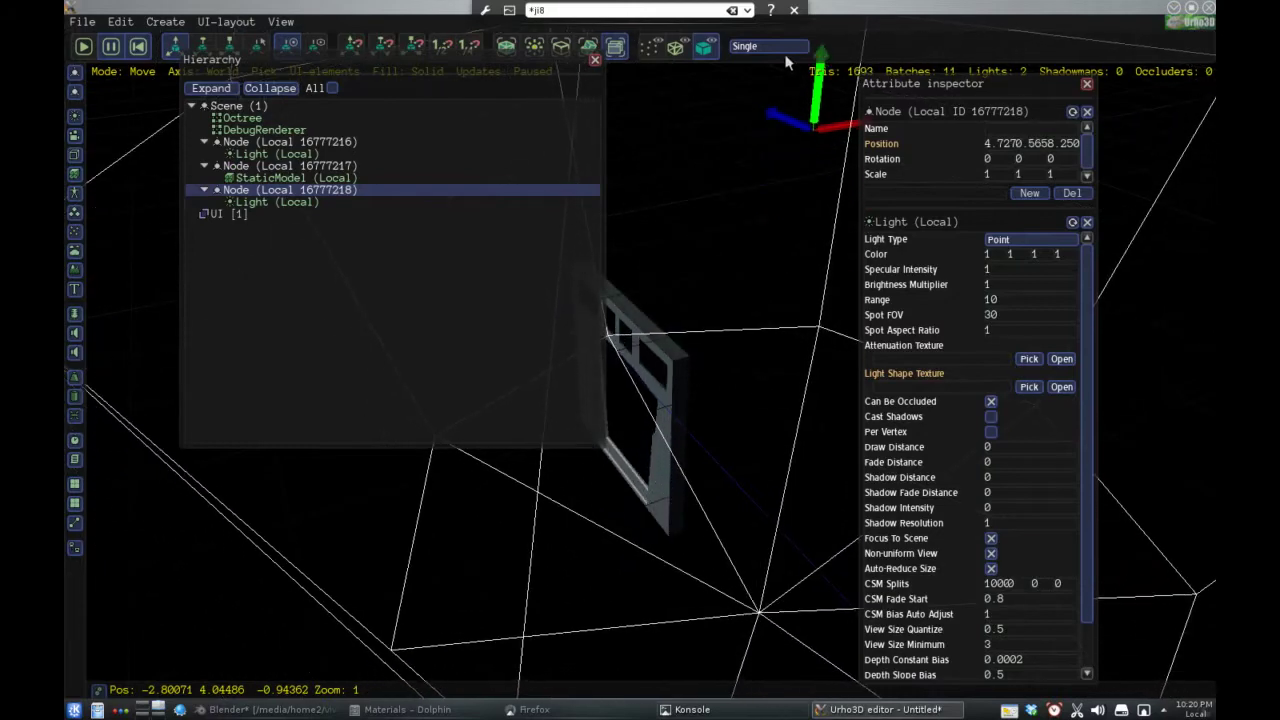
# Examine the doorframe from several angles to check how the two lights illuminate it
pyautogui.moveTo(772, 284); pyautogui.dragTo(699, 242, button='middle')
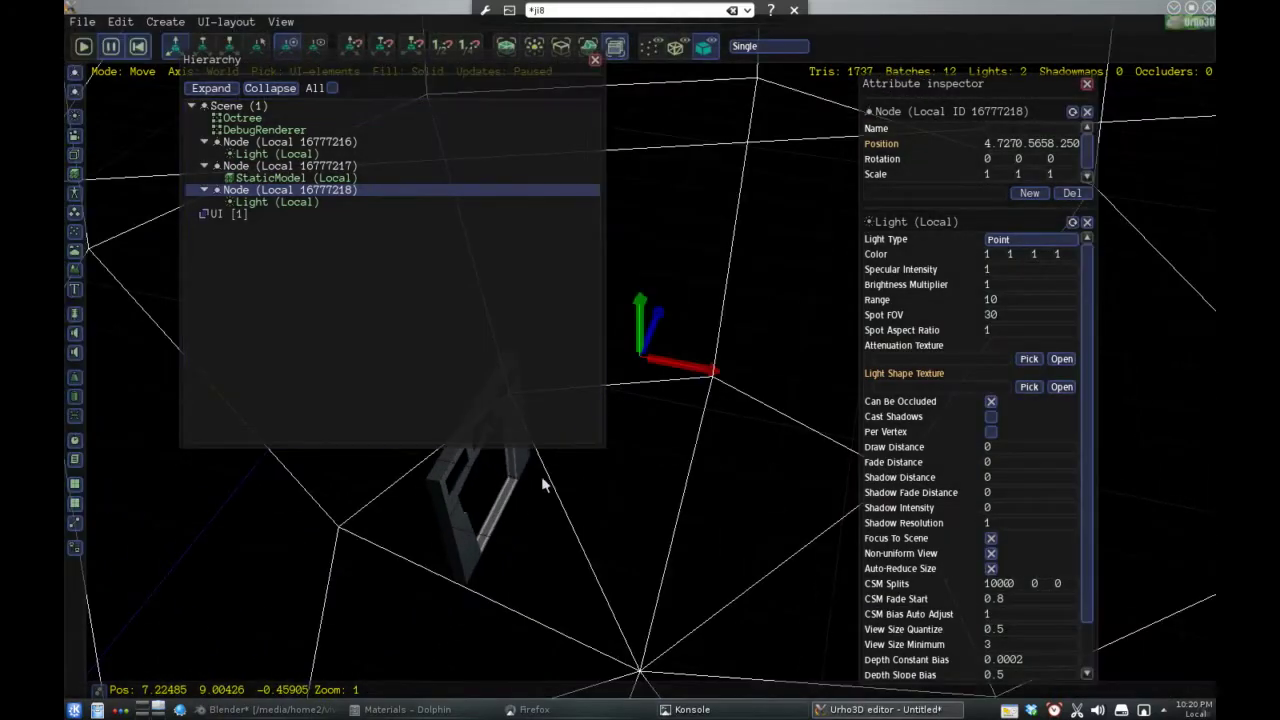
pyautogui.press('w')
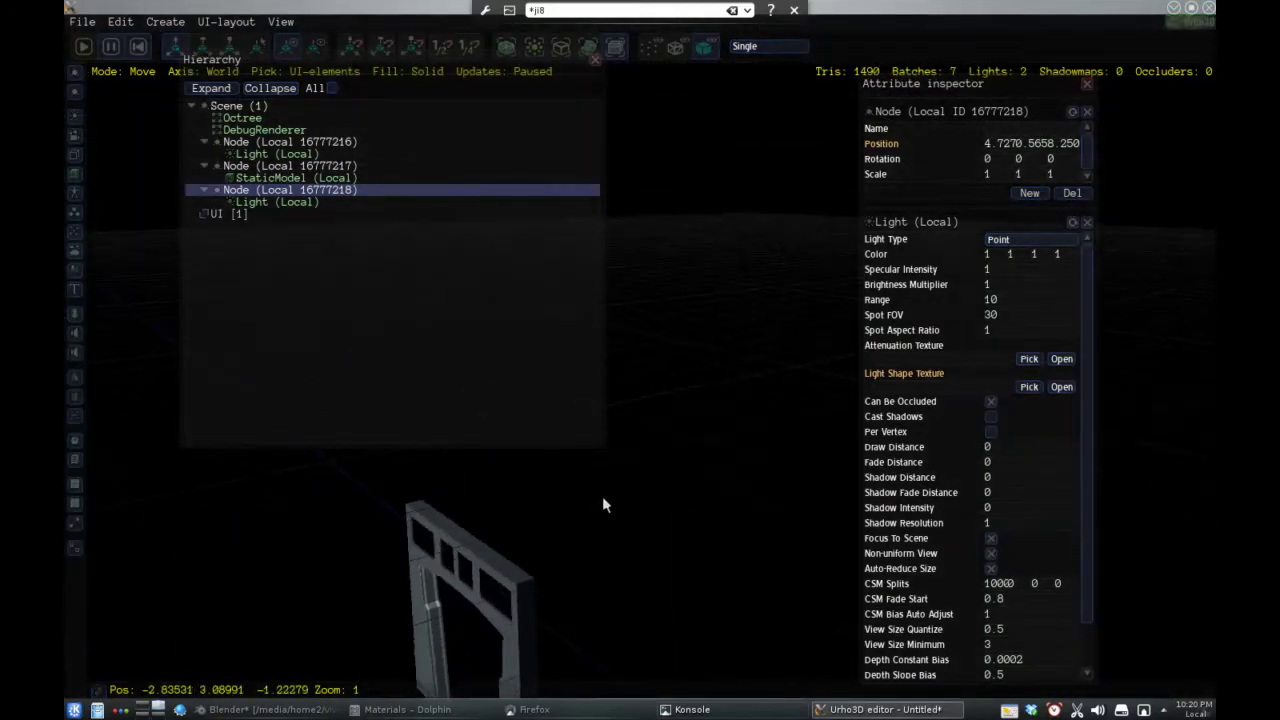
pyautogui.moveTo(603, 498); pyautogui.dragTo(843, 380, button='middle')
pyautogui.moveTo(842, 387); pyautogui.dragTo(677, 661, button='right')
pyautogui.moveTo(678, 661); pyautogui.dragTo(569, 605, button='middle')
pyautogui.moveTo(571, 613); pyautogui.dragTo(420, 551, button='right')
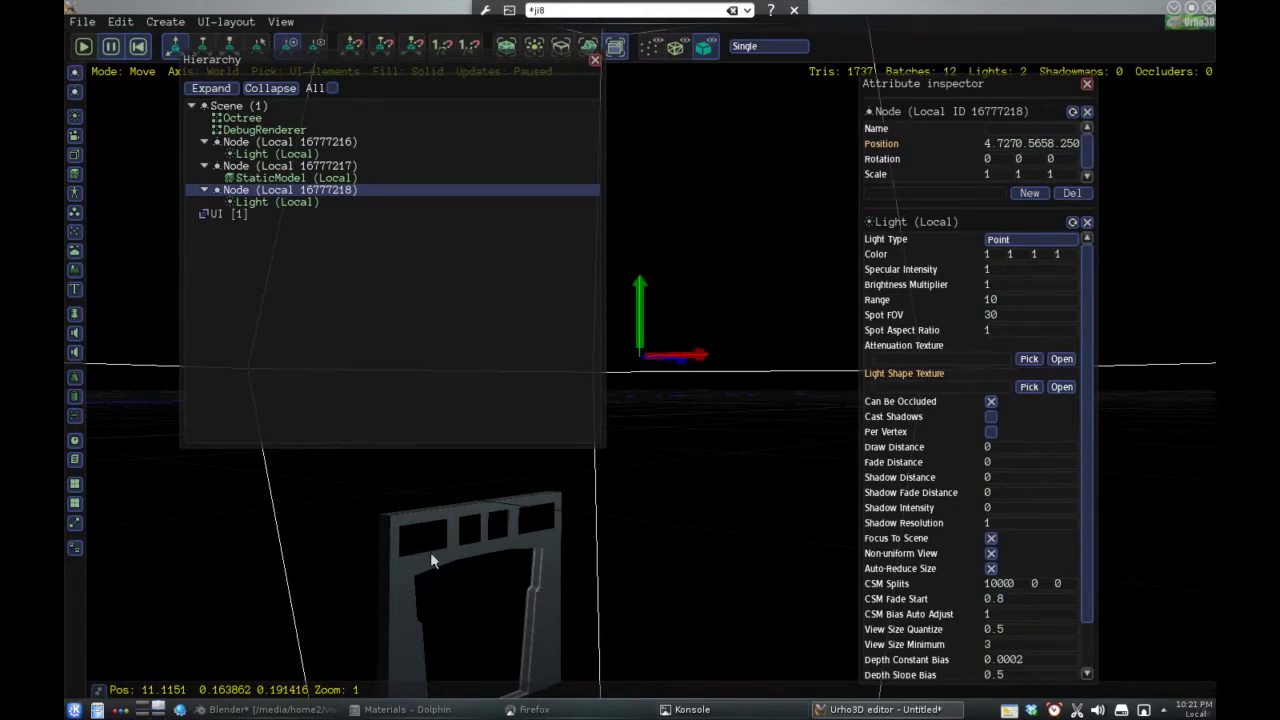
pyautogui.moveTo(432, 560); pyautogui.dragTo(495, 606, button='right')
pyautogui.scroll(3, 527, 652)
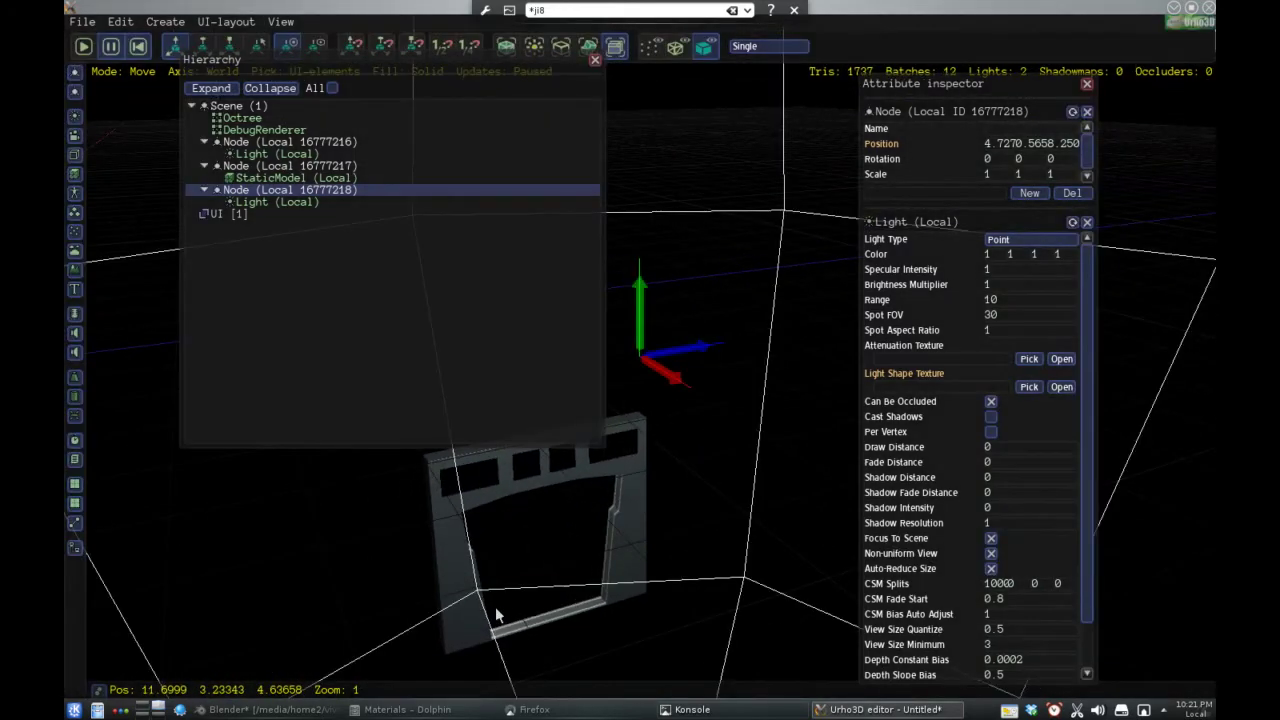
# Move the Hierarchy window aside and open the Material editor
pyautogui.moveTo(456, 92); pyautogui.dragTo(375, 132)
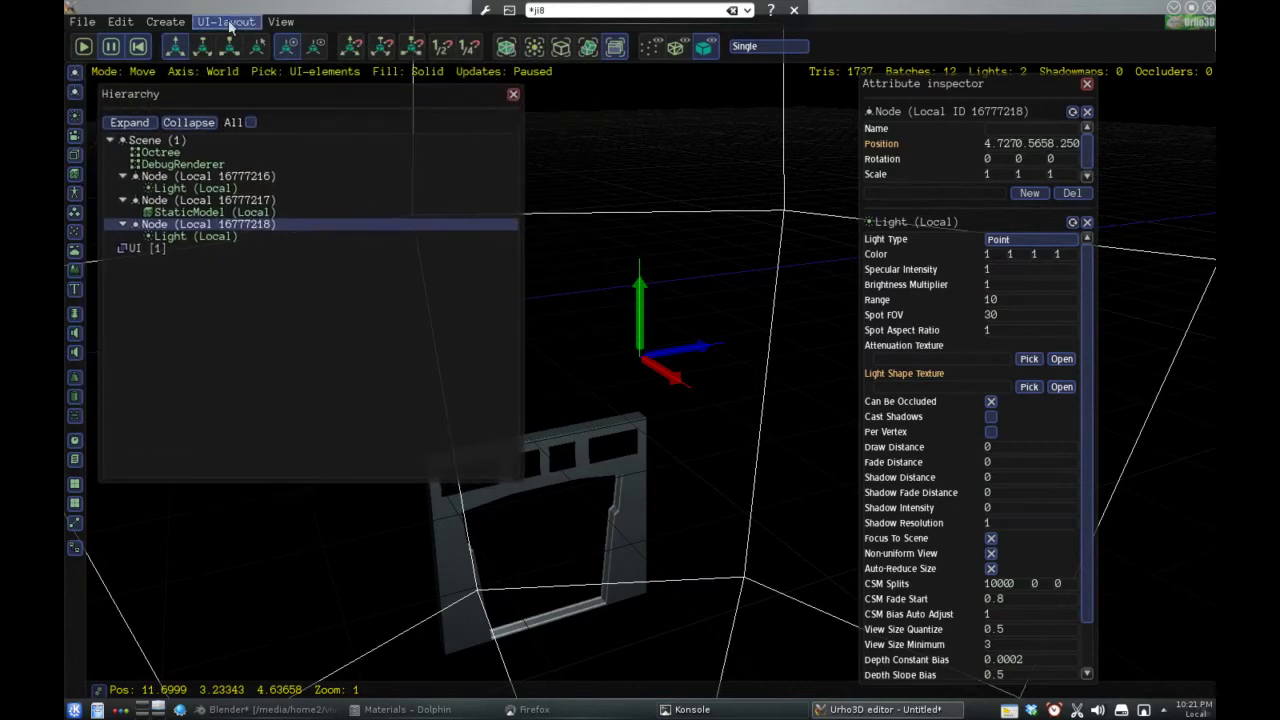
pyautogui.click(181, 26)
pyautogui.moveTo(201, 88)
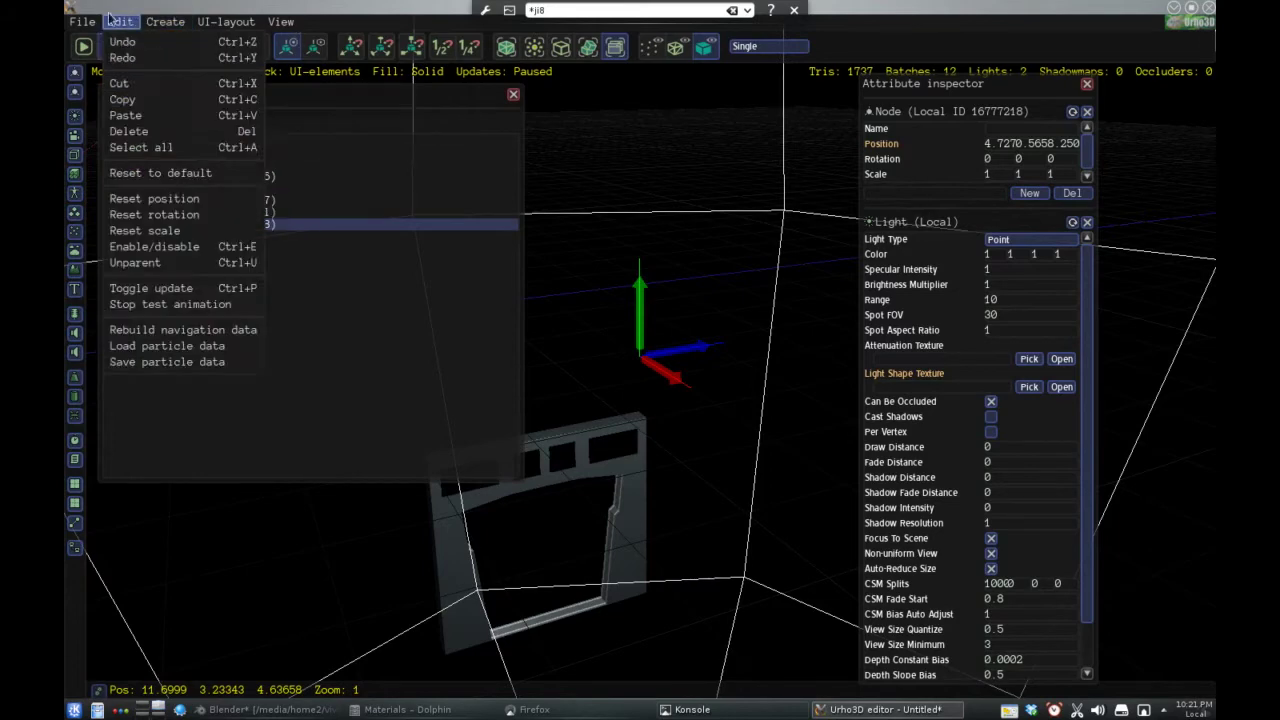
pyautogui.moveTo(305, 29)
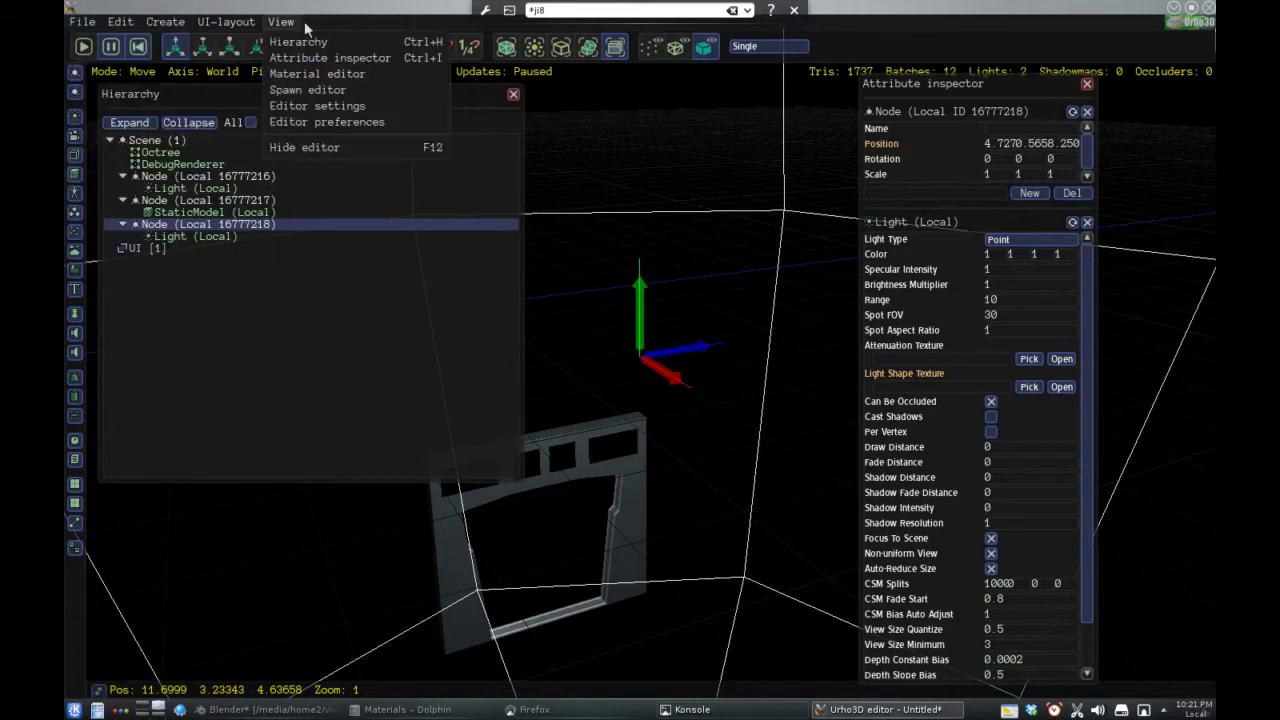
pyautogui.click(315, 75)
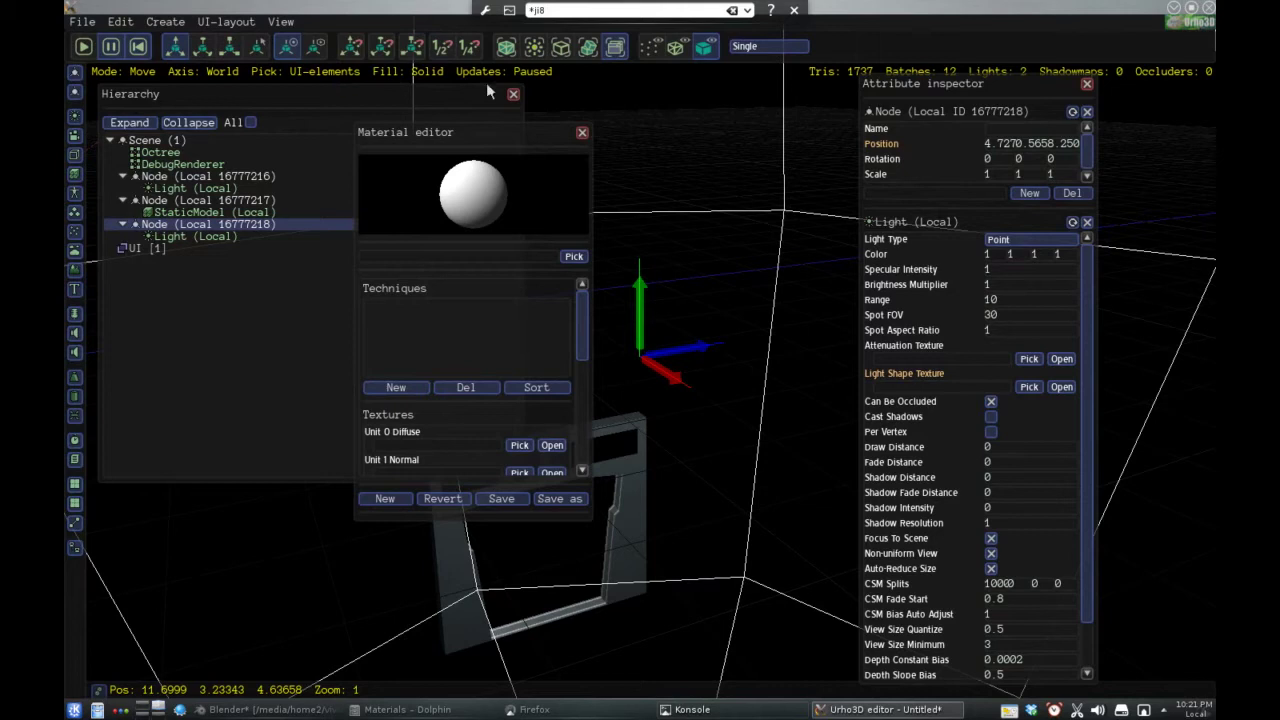
# Enlarge the Material editor window and look through its techniques, texture units and shader parameters
pyautogui.click(398, 388)
pyautogui.scroll(-3, 420, 400)
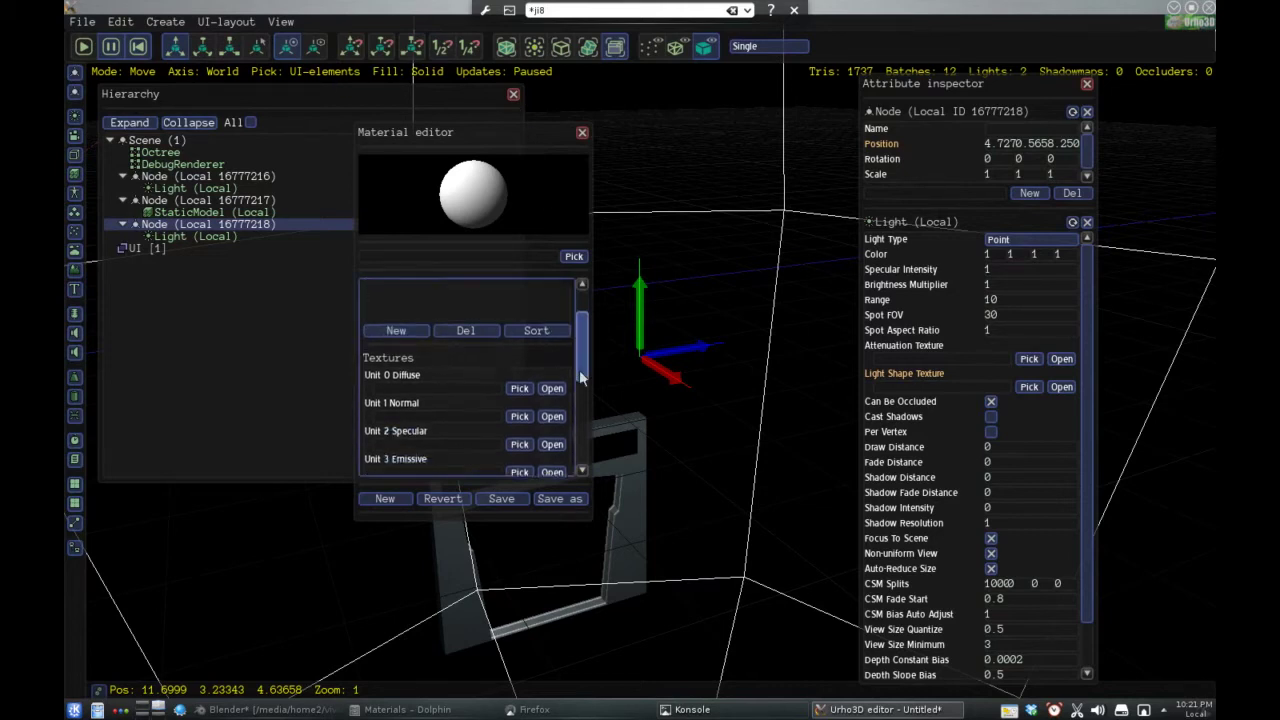
pyautogui.moveTo(396, 518); pyautogui.dragTo(396, 657)
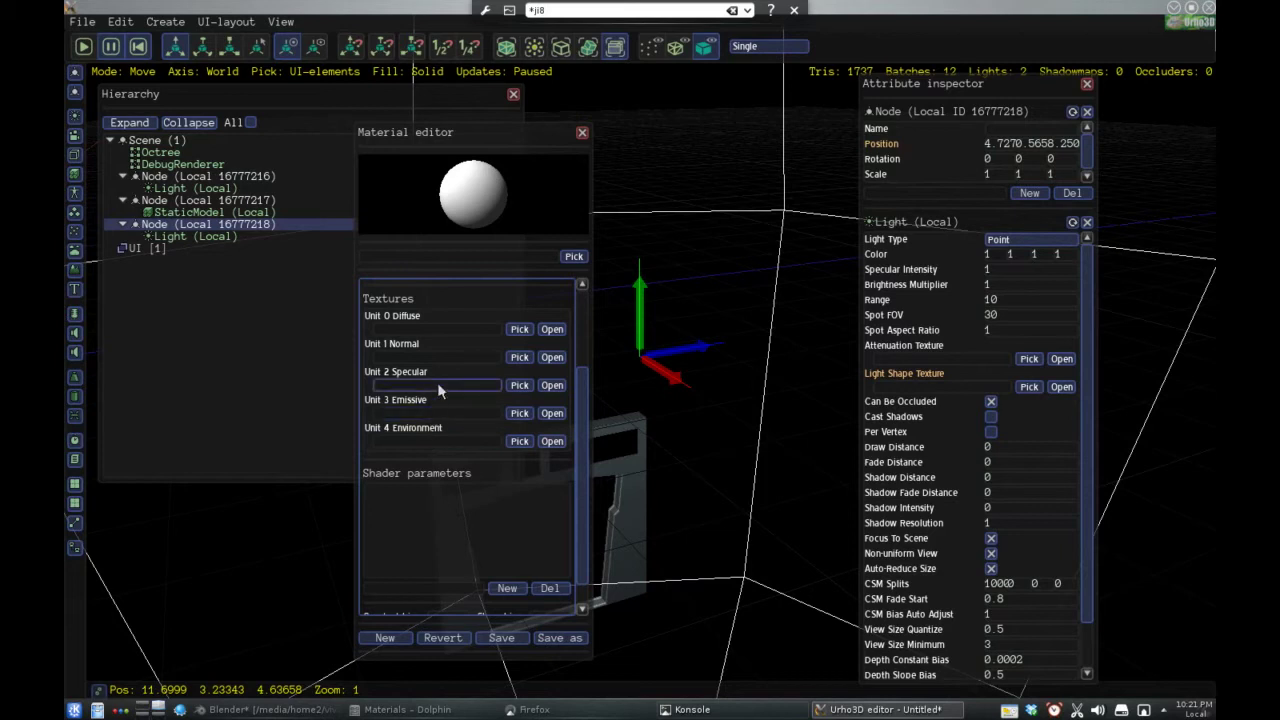
pyautogui.scroll(-1, 446, 497)
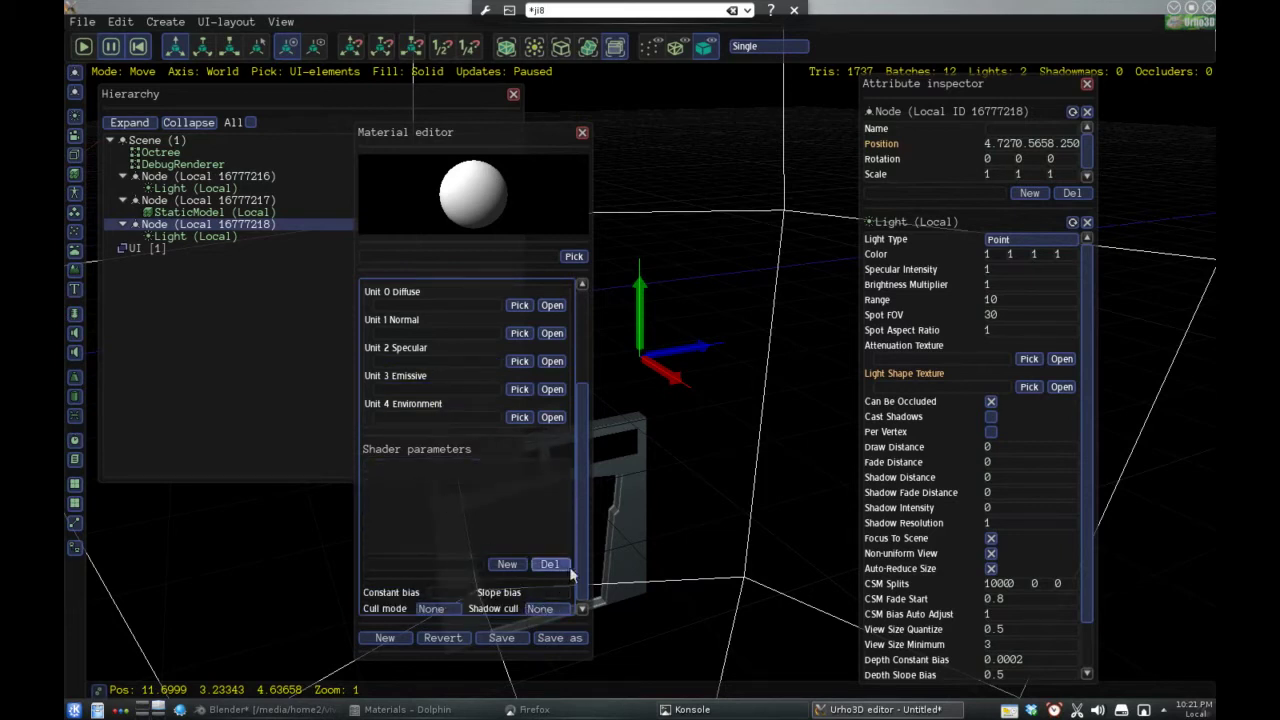
pyautogui.moveTo(582, 508); pyautogui.dragTo(582, 415)
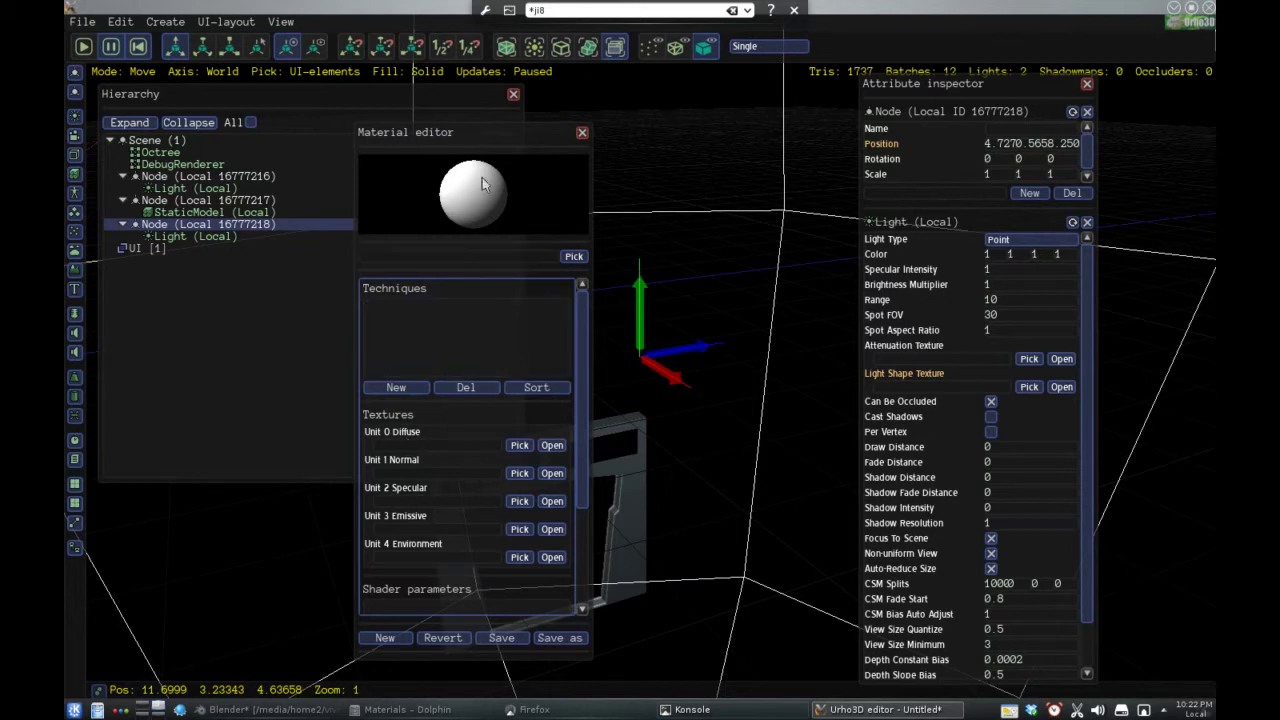
# Move the Material editor clear of the Hierarchy window, make it slightly taller, look over its texture units, and close it
pyautogui.moveTo(489, 142); pyautogui.dragTo(631, 123)
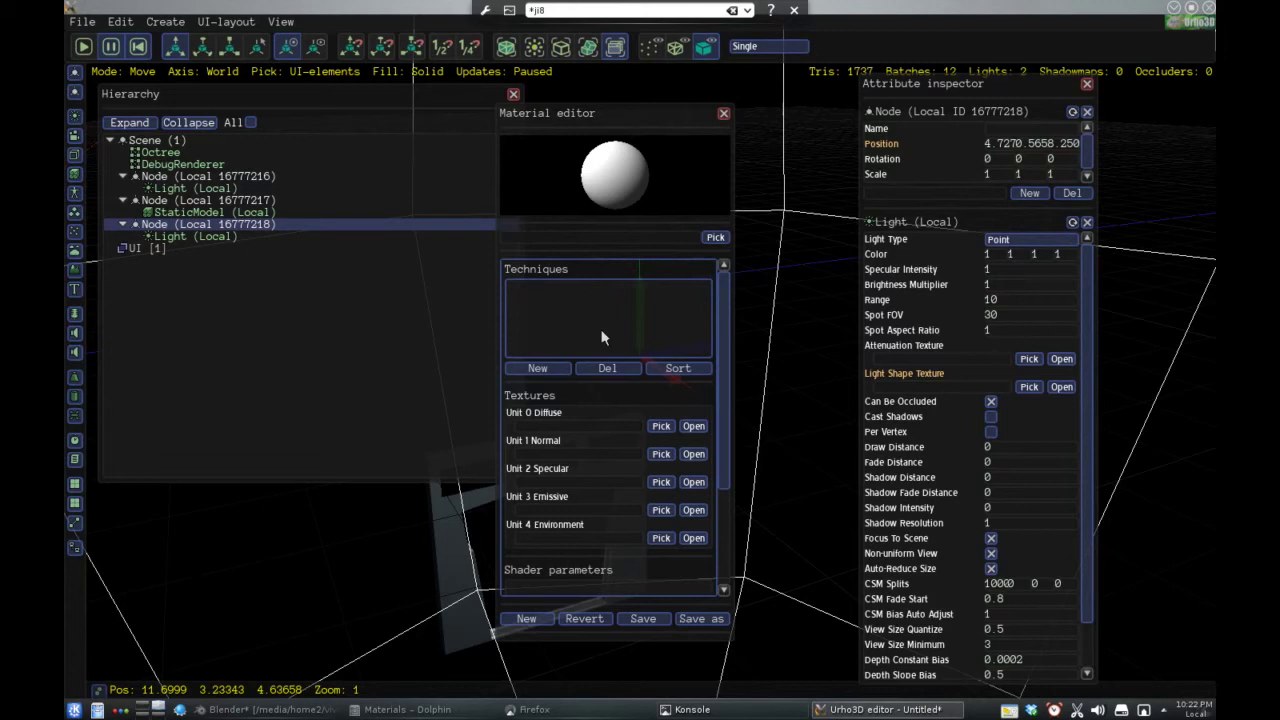
pyautogui.scroll(-1, 645, 440)
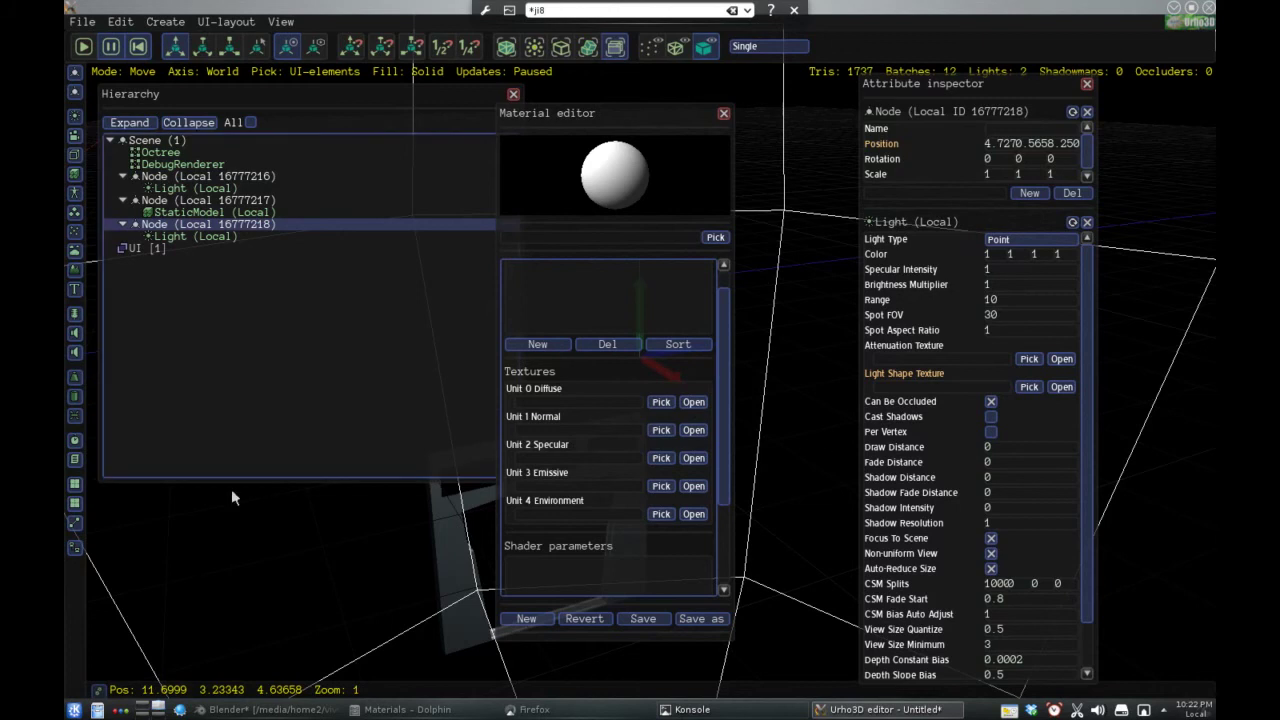
pyautogui.moveTo(563, 117); pyautogui.dragTo(654, 120)
pyautogui.moveTo(713, 644)
pyautogui.mouseDown()
pyautogui.moveTo(715, 512)
pyautogui.moveTo(727, 659)
pyautogui.mouseUp()
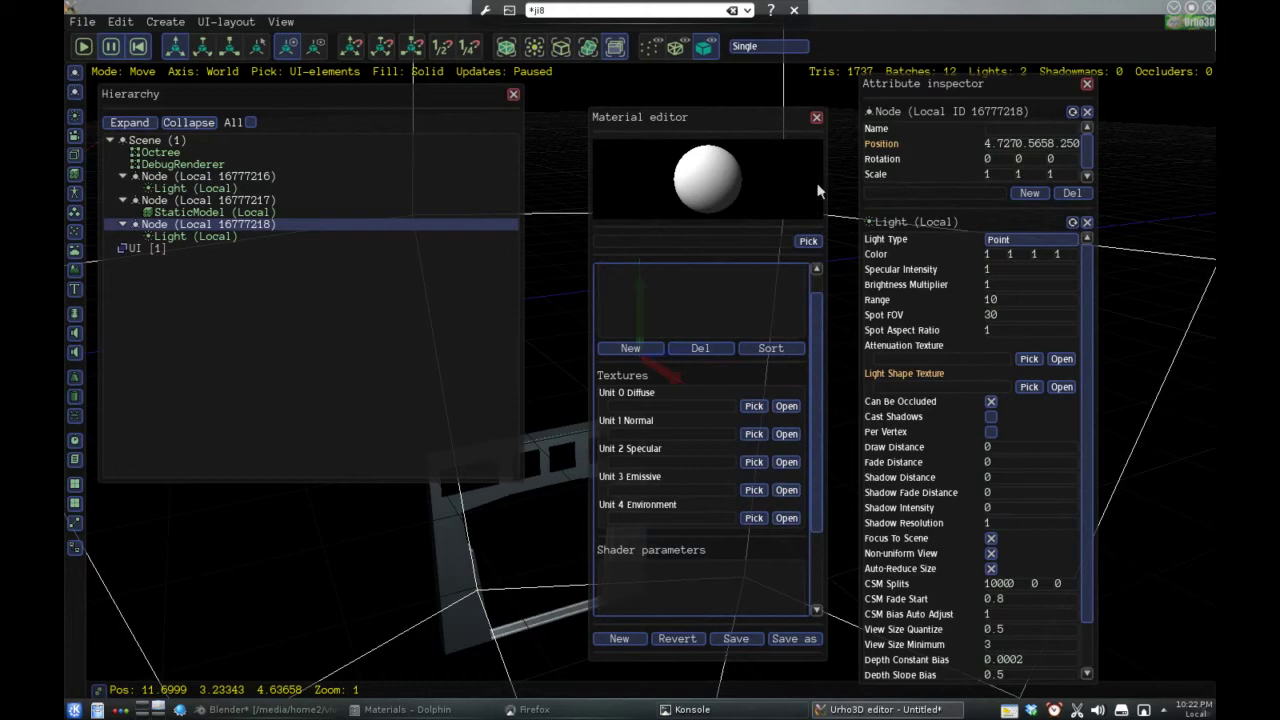
pyautogui.click(817, 119)
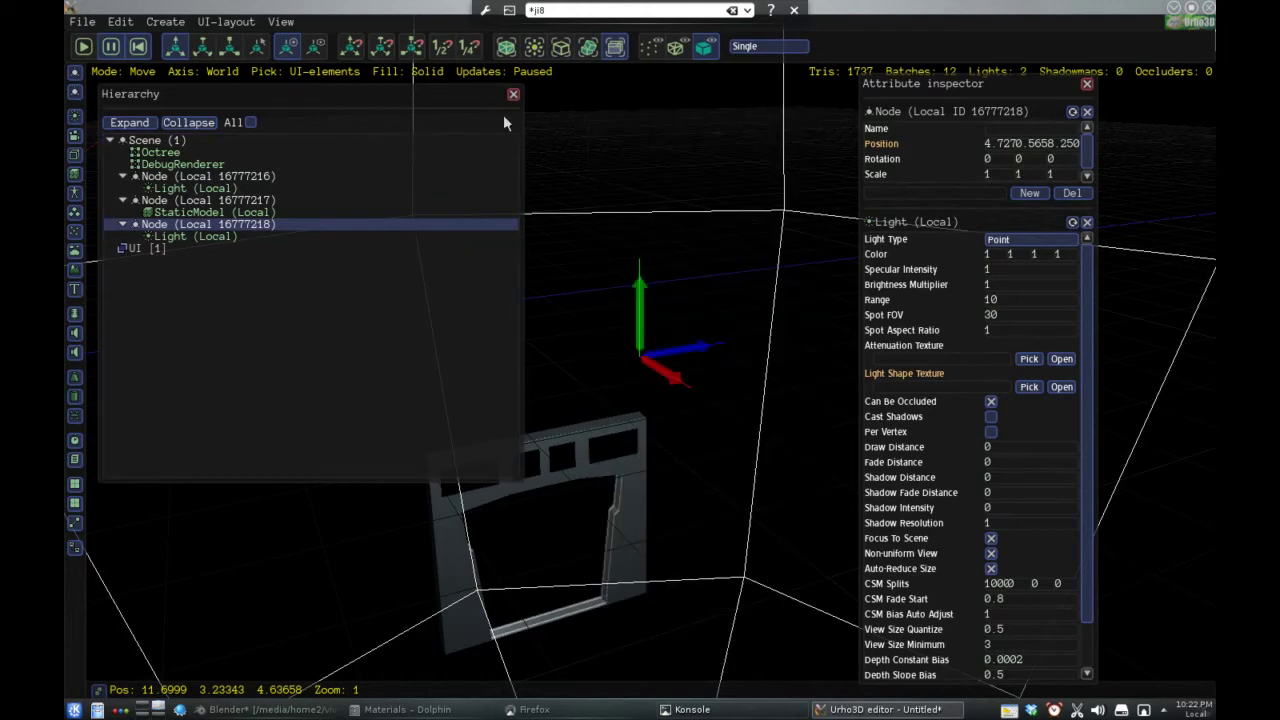
# Narrow the Hierarchy window so that more of the doorframe scene is uncovered
pyautogui.click(482, 212)
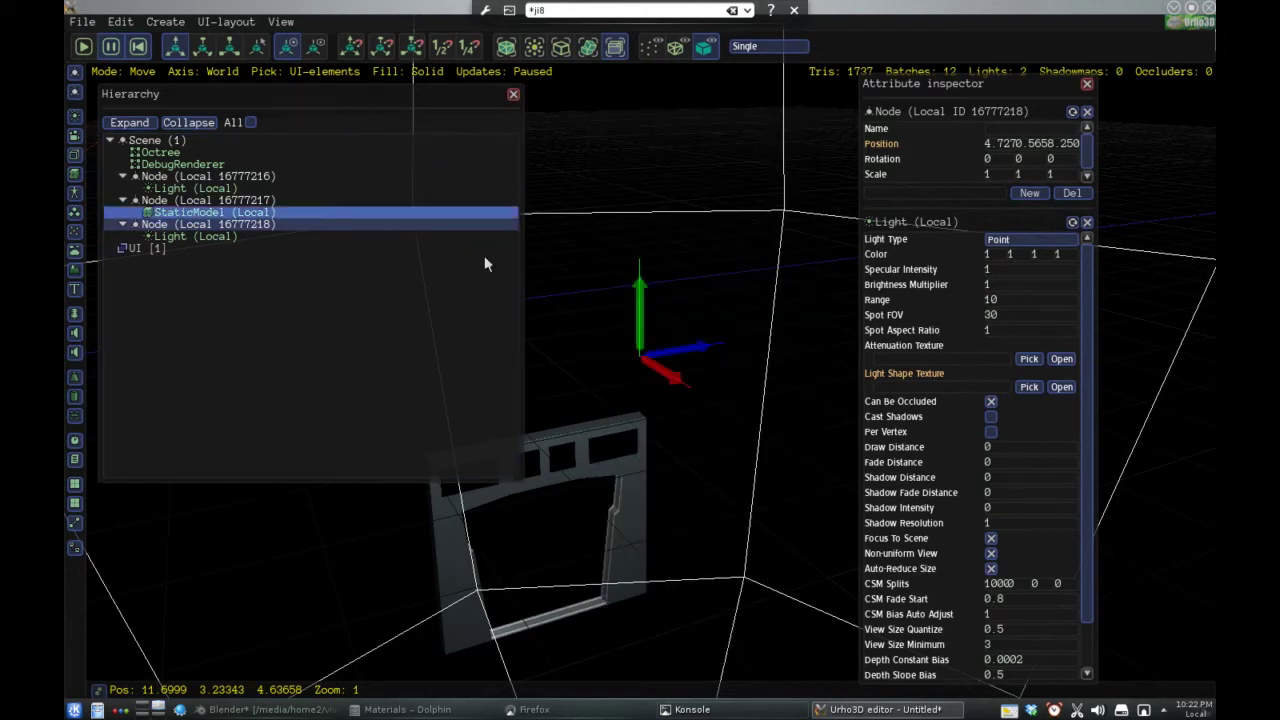
pyautogui.moveTo(521, 356); pyautogui.dragTo(482, 350)
pyautogui.click(210, 200)
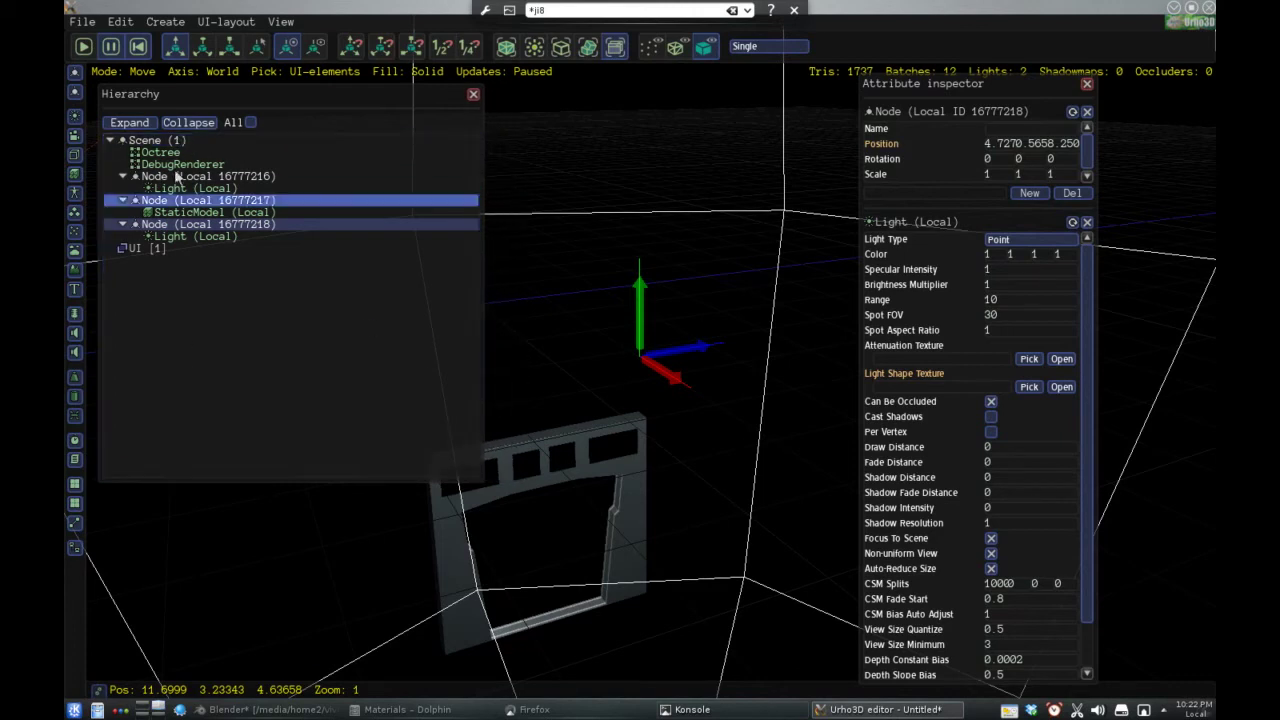
pyautogui.keyDown('ctrl'); pyautogui.click(290, 200); pyautogui.keyUp('ctrl')
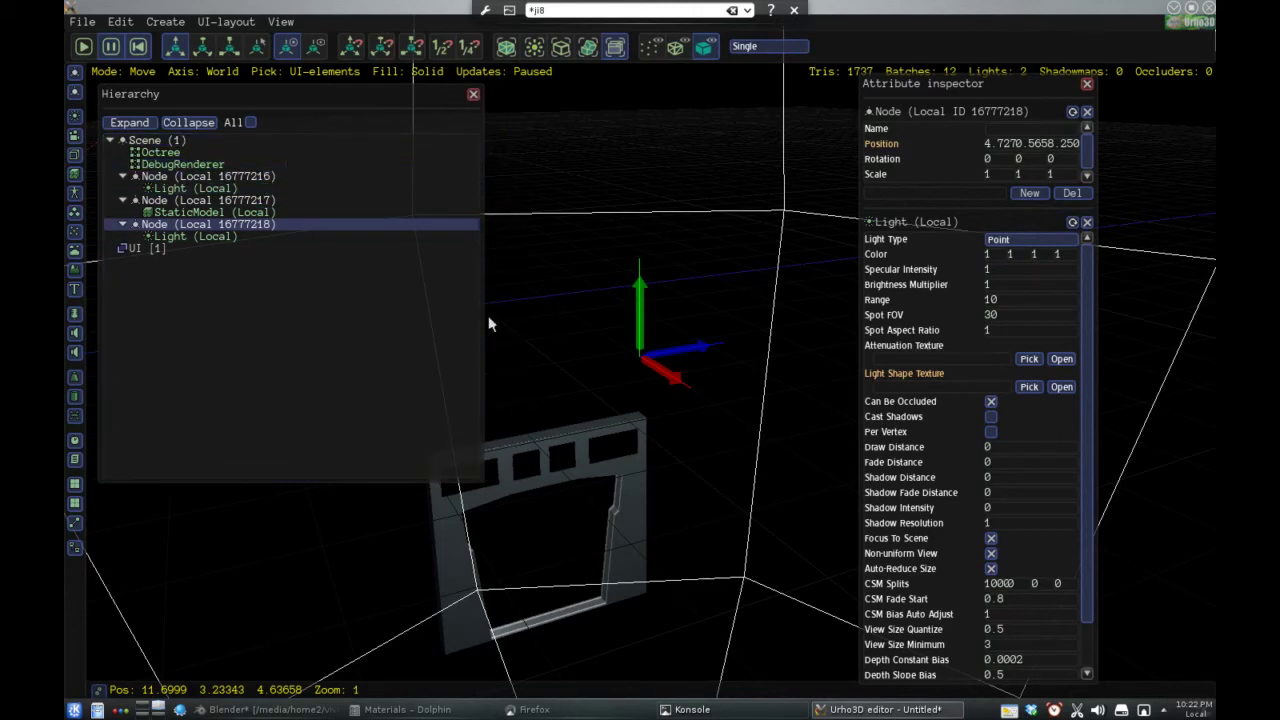
pyautogui.moveTo(480, 314); pyautogui.dragTo(380, 303)
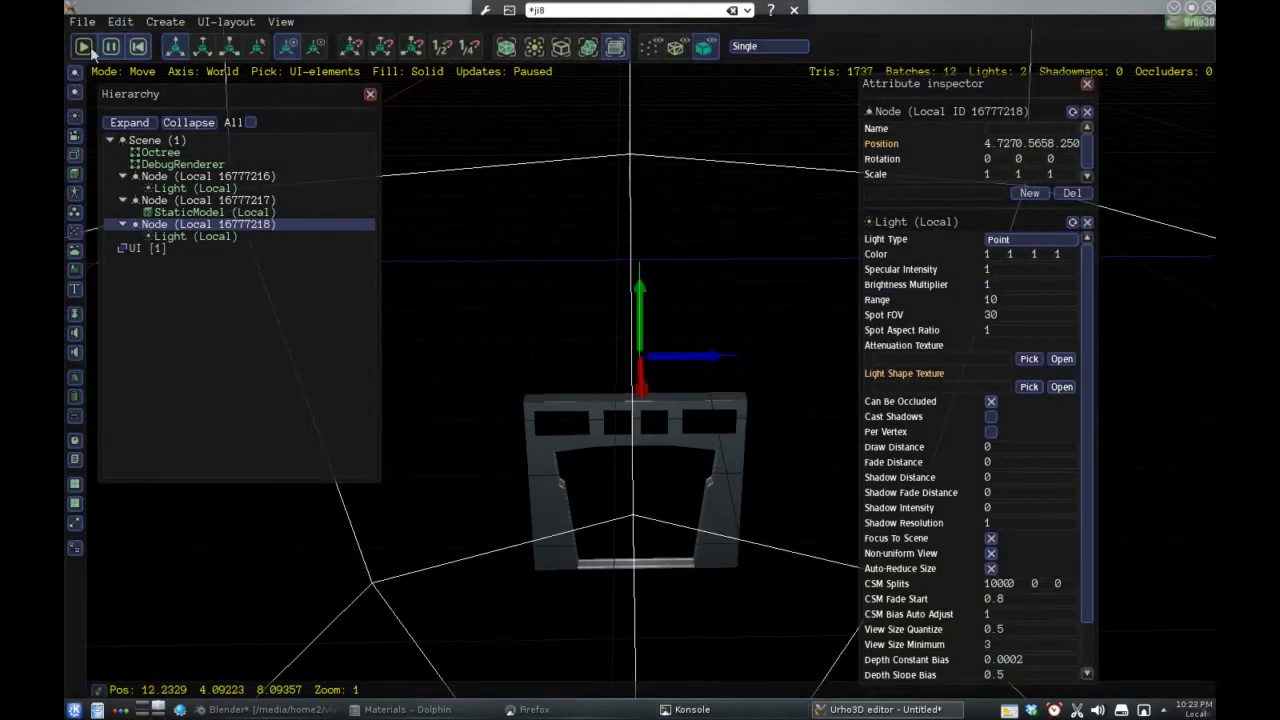
# Exit the editor, discarding the unsaved doorframe scene
pyautogui.click(82, 21)
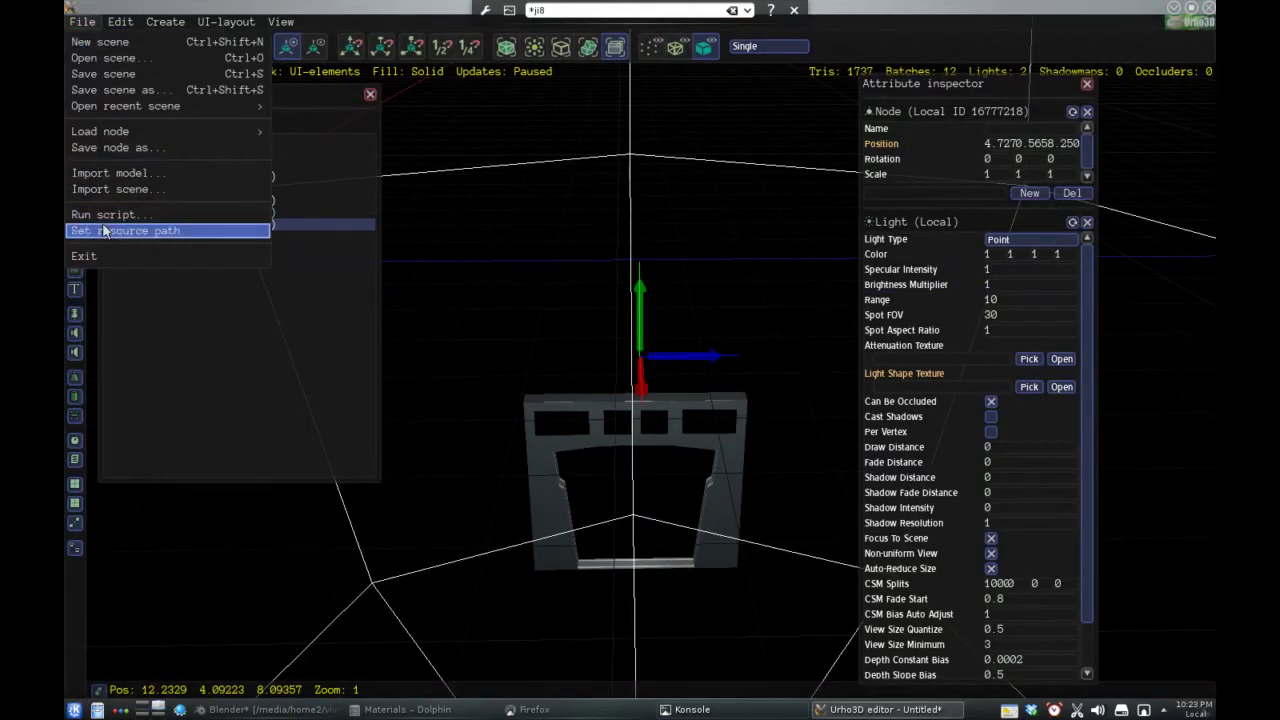
pyautogui.click(110, 255)
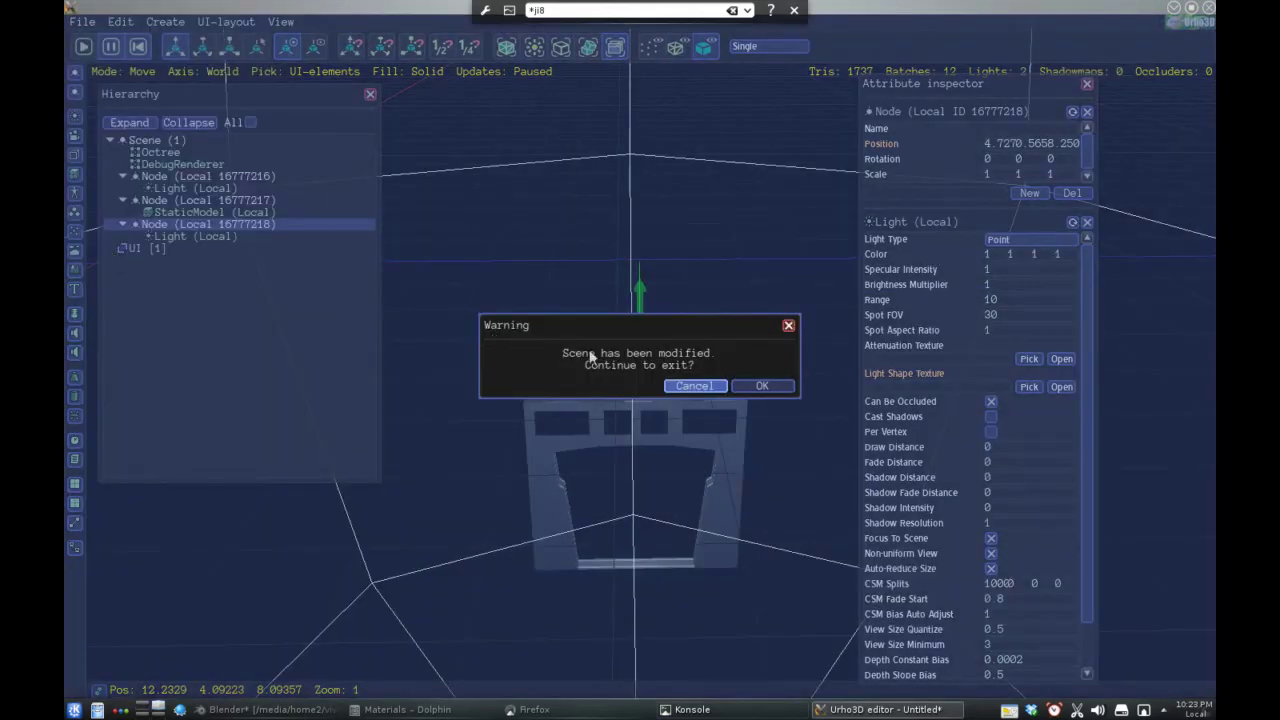
pyautogui.click(748, 389)
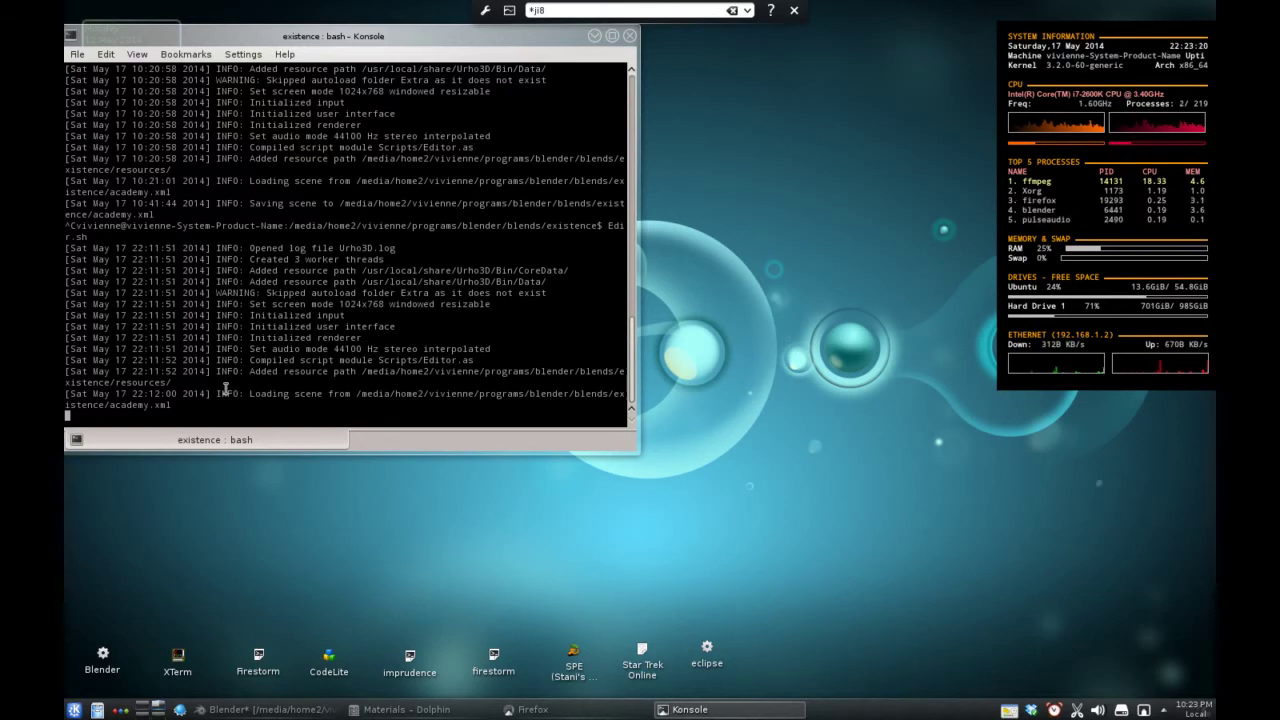
# Switch to Konsole, interrupt the running process, and relaunch the Urho3D editor with the previous launch command
pyautogui.hotkey('ctrl', 'c')
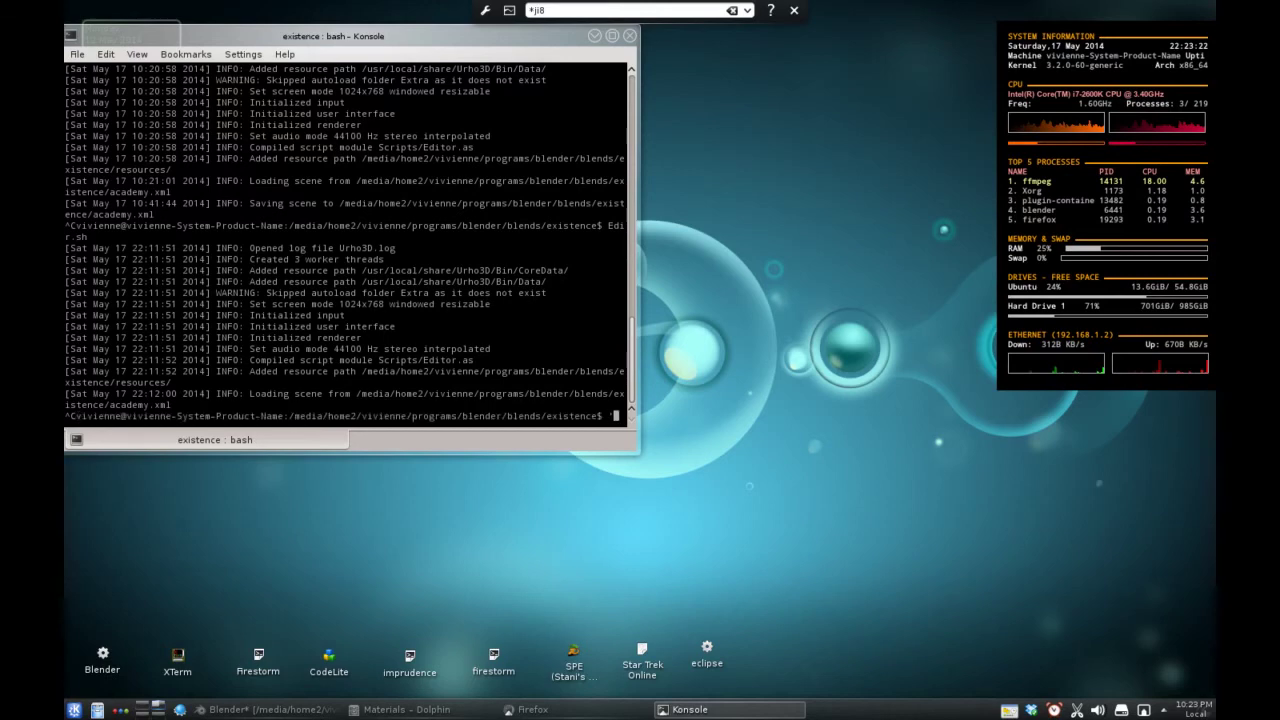
pyautogui.press('Up')
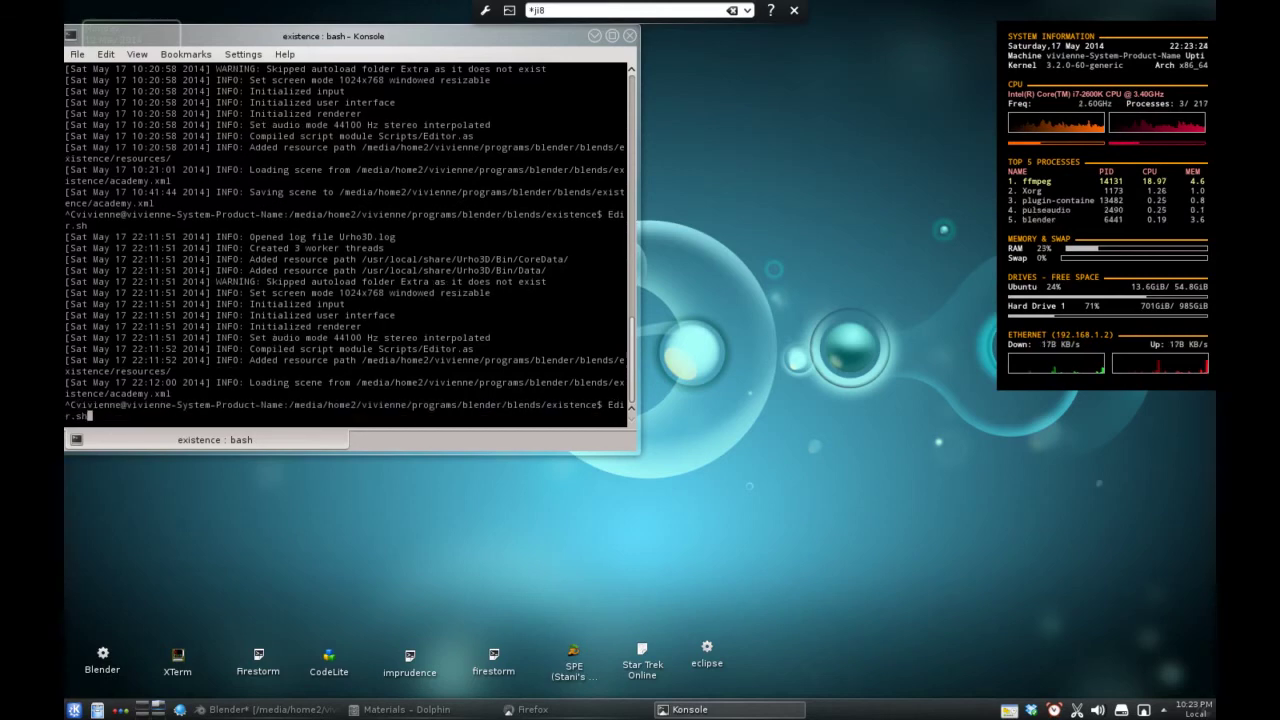
pyautogui.press('Return')
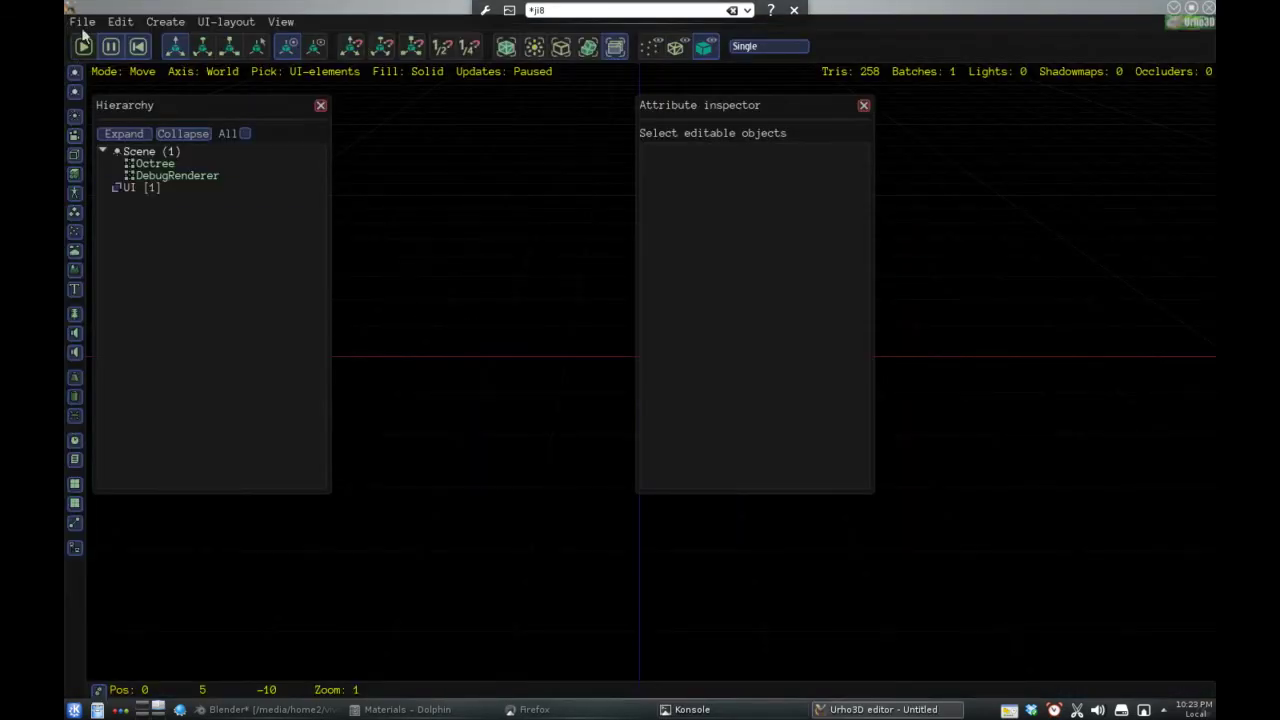
# Open the recent scene academy.xml from the existence folder
pyautogui.click(82, 21)
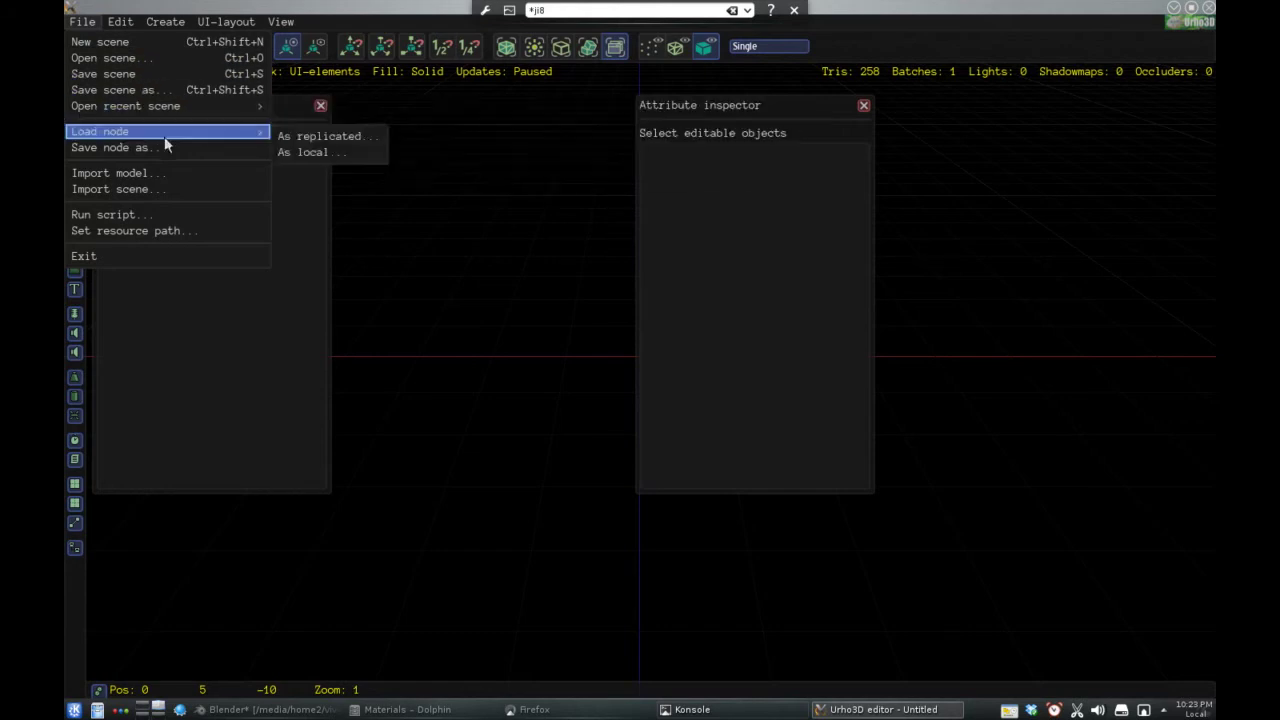
pyautogui.moveTo(176, 107)
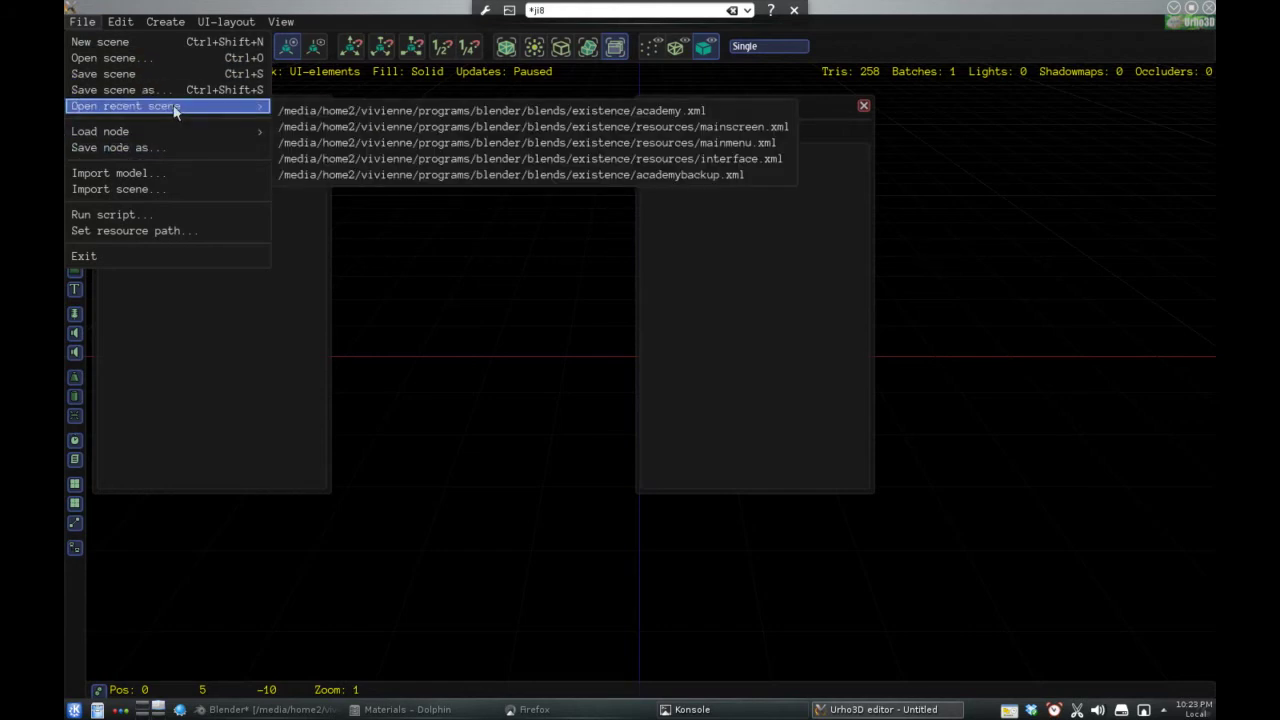
pyautogui.click(381, 112)
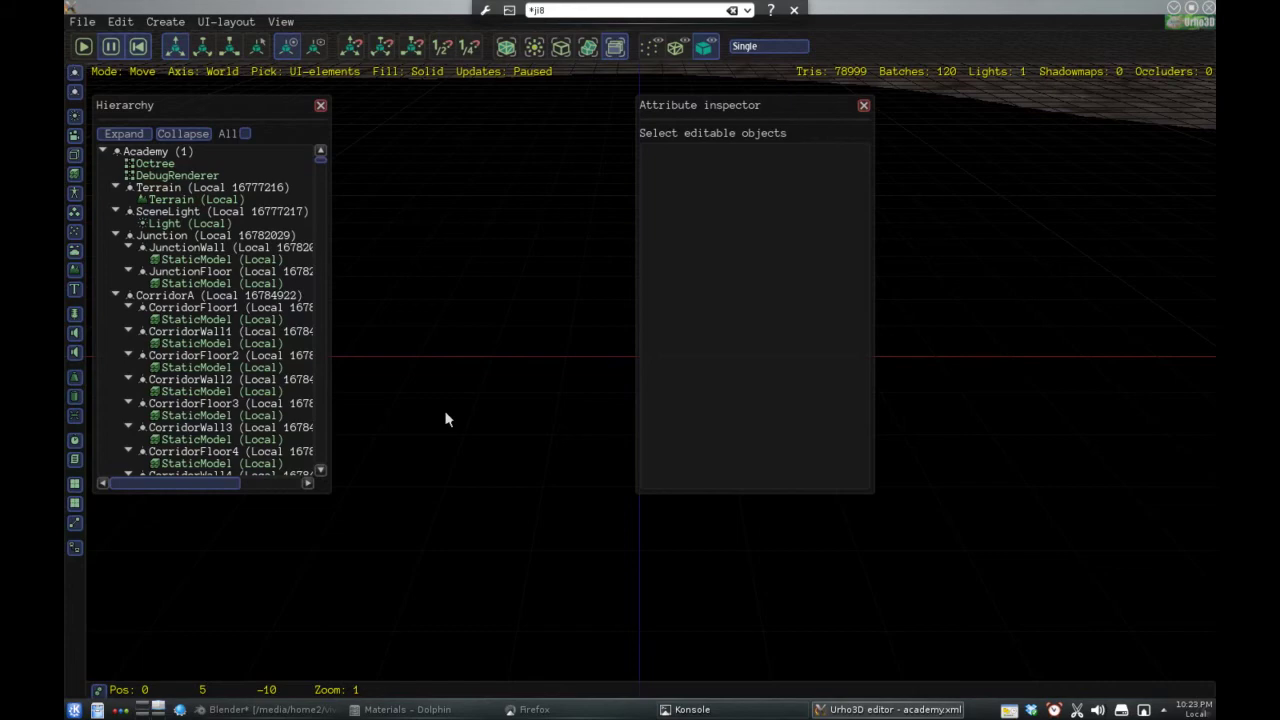
# Select the CorridorWall5 node of CorridorA, bring its surroundings into view, and close the Attribute inspector
pyautogui.scroll(-3, 200, 414)
pyautogui.click(200, 403)
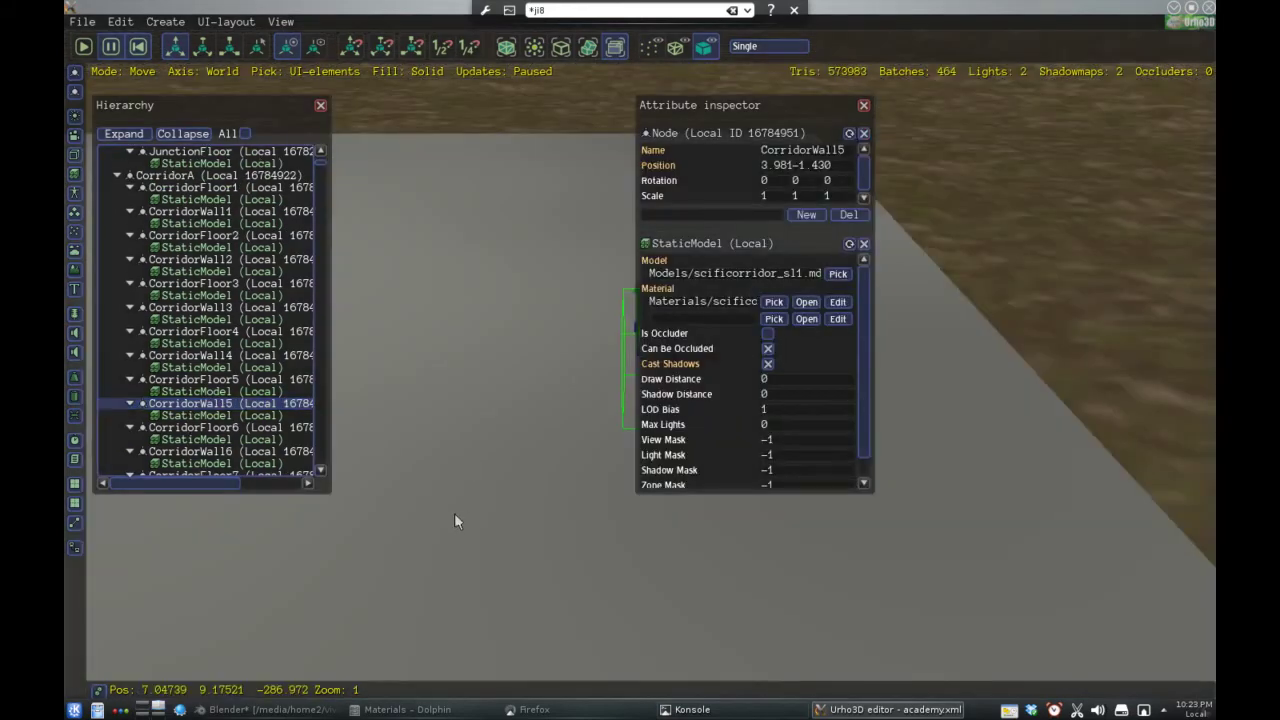
pyautogui.scroll(-6, 463, 589)
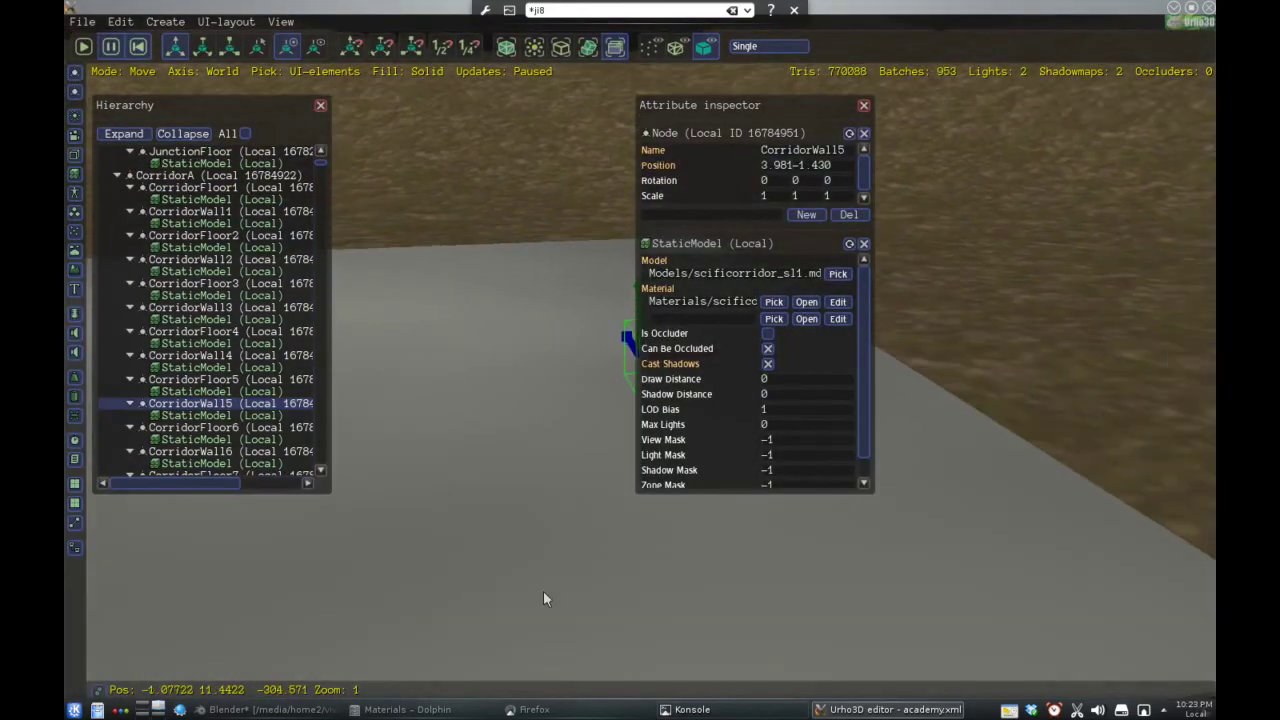
pyautogui.press('s')
pyautogui.moveTo(398, 604); pyautogui.dragTo(465, 537, button='middle')
pyautogui.click(864, 106)
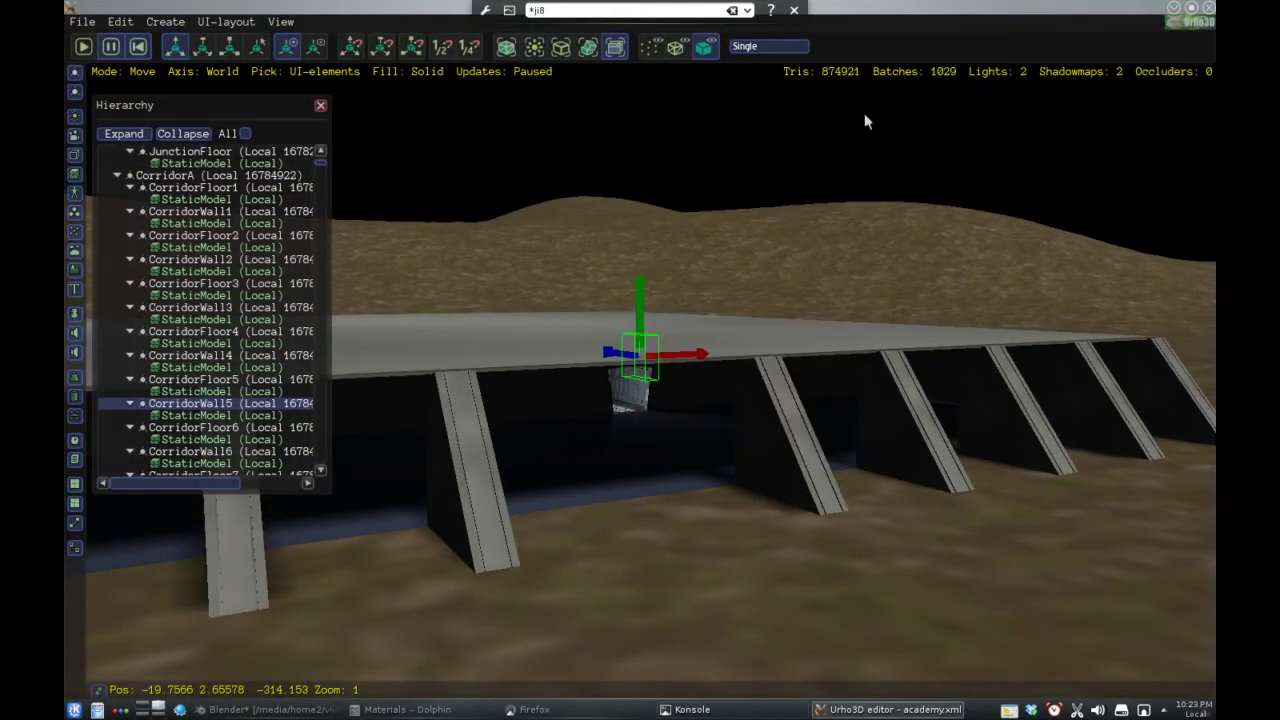
# Examine the academy building's slanted pillars, roof and shadowed interior around CorridorWall5 from several angles
pyautogui.moveTo(425, 576); pyautogui.dragTo(474, 550, button='middle')
pyautogui.moveTo(551, 508); pyautogui.dragTo(505, 524, button='middle')
pyautogui.press('w')
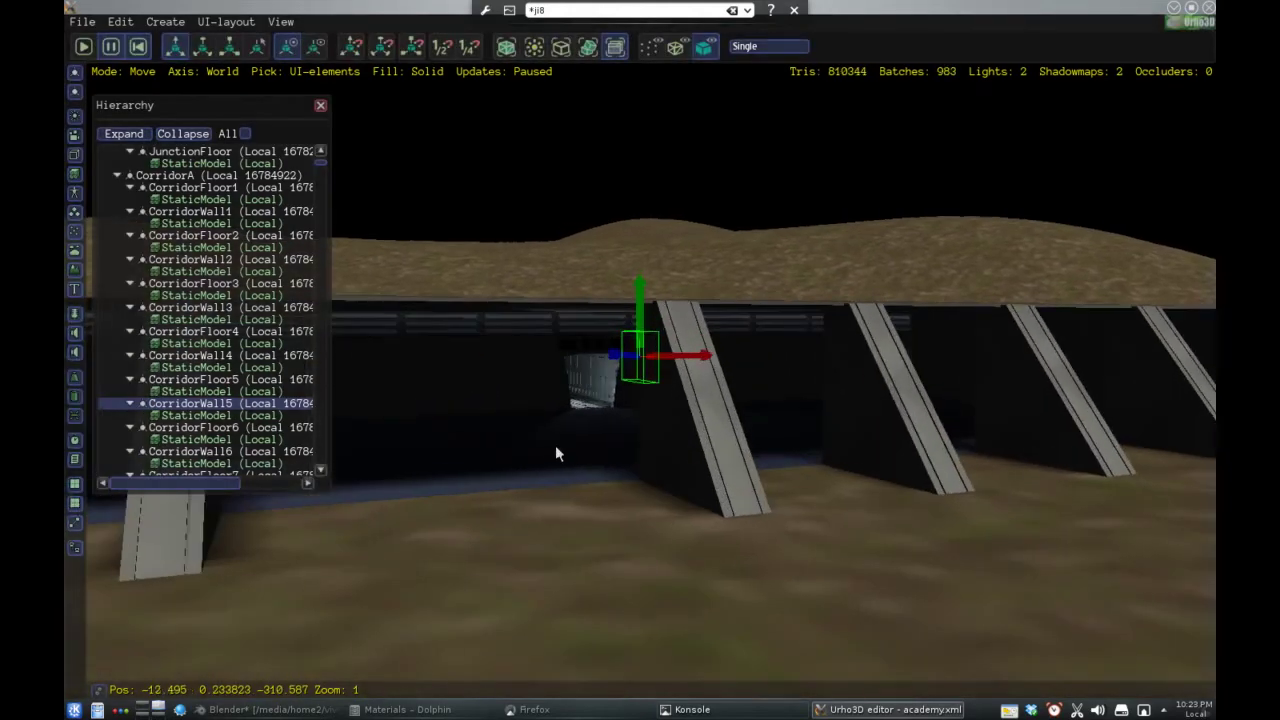
pyautogui.press('w')
pyautogui.moveTo(569, 445)
pyautogui.mouseDown(button='middle')
pyautogui.moveTo(591, 428)
pyautogui.moveTo(584, 436)
pyautogui.mouseUp(button='middle')
pyautogui.press('w')
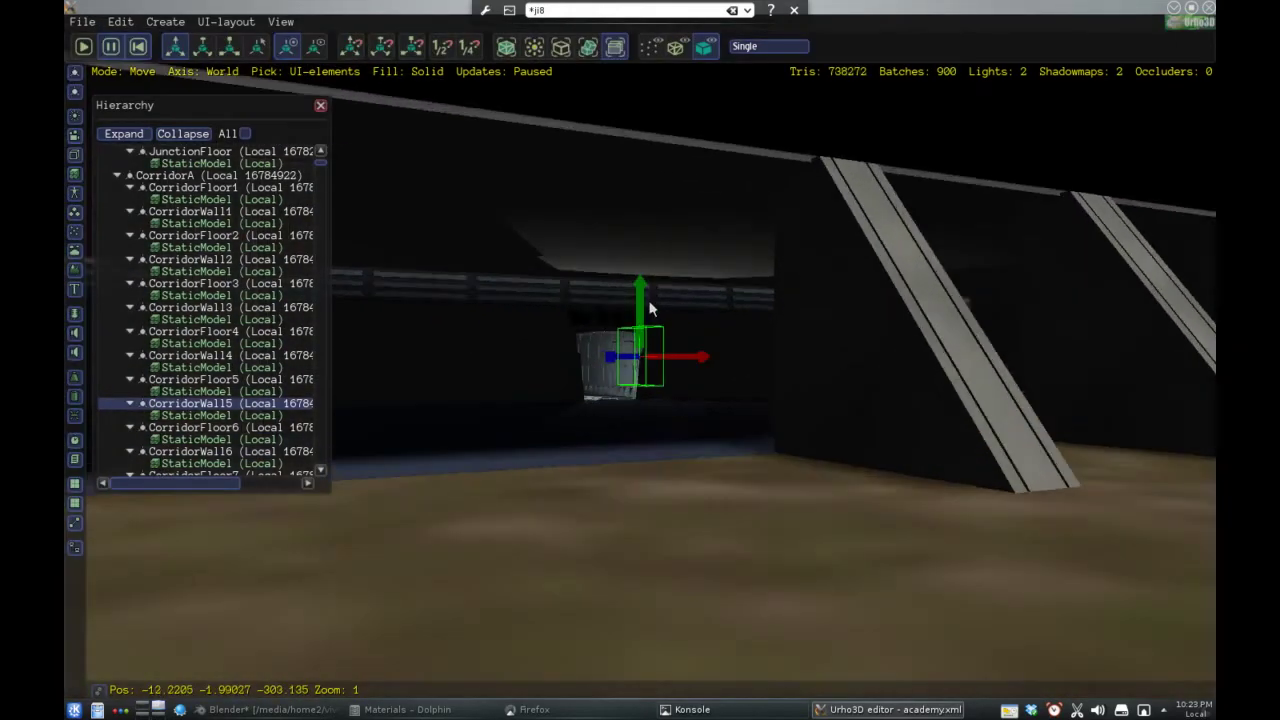
pyautogui.press('w')
pyautogui.press('s')
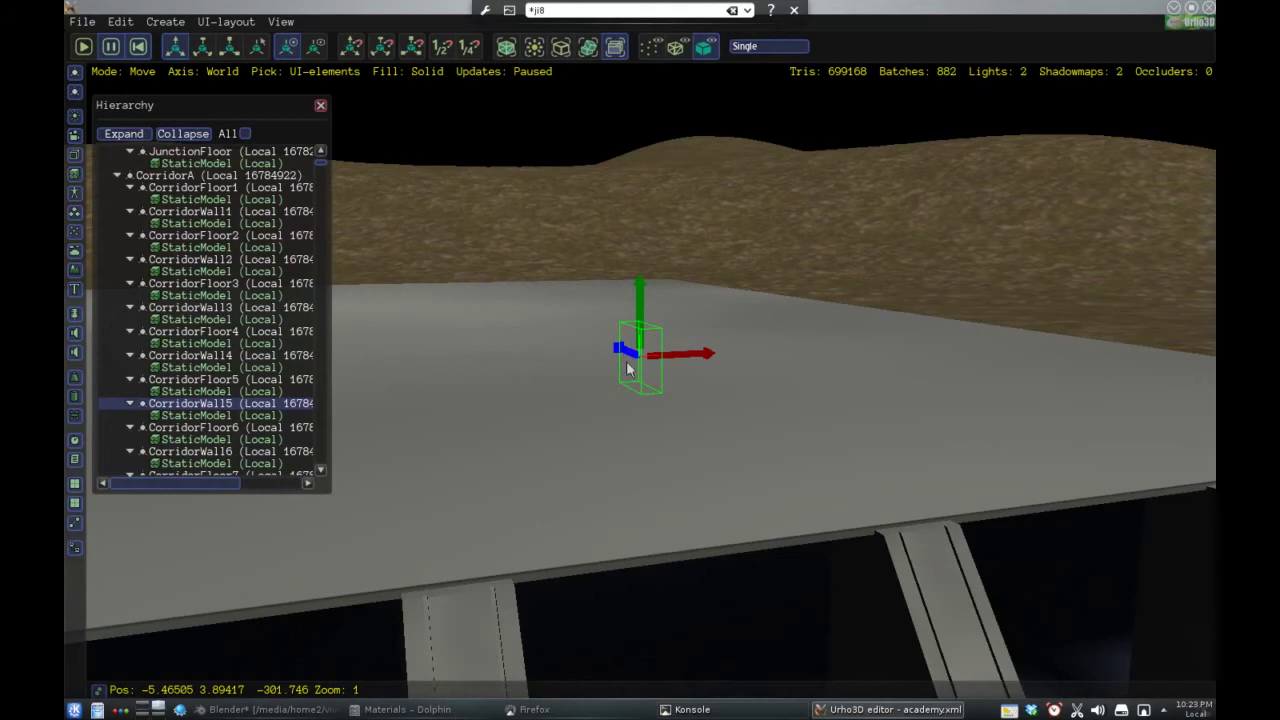
pyautogui.moveTo(688, 549); pyautogui.dragTo(483, 559, button='middle')
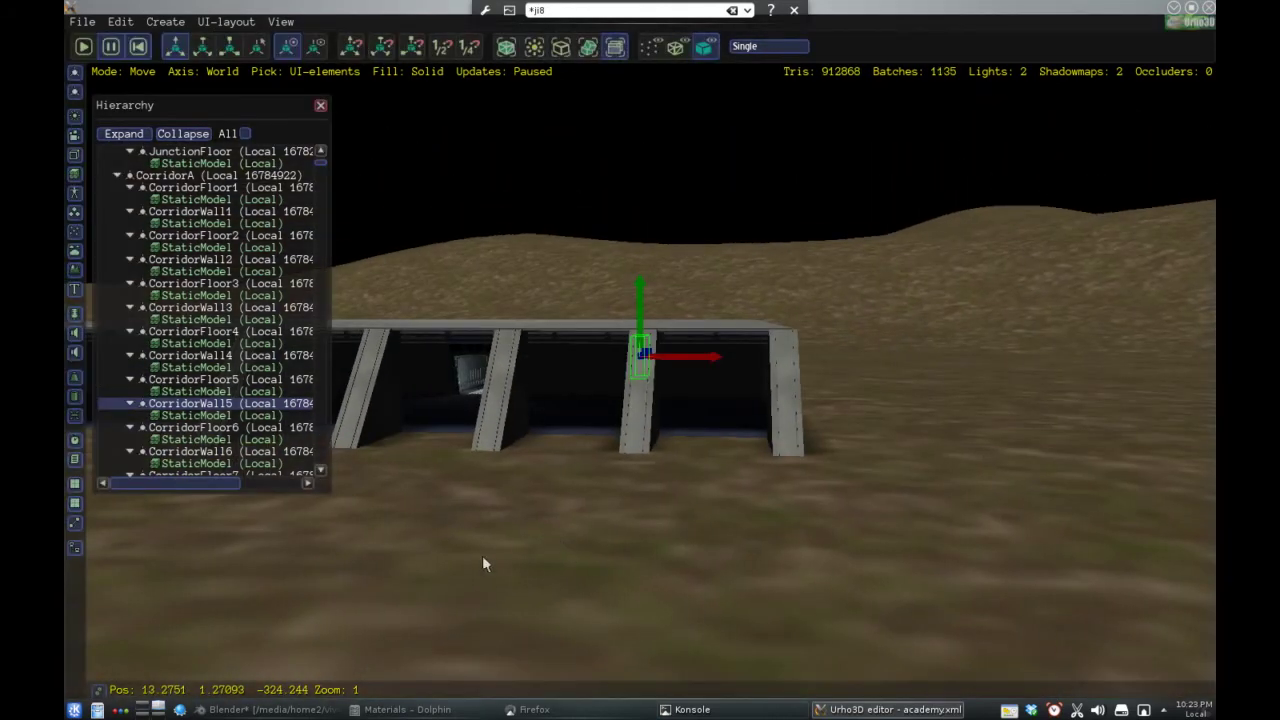
pyautogui.moveTo(813, 439); pyautogui.dragTo(526, 451, button='middle')
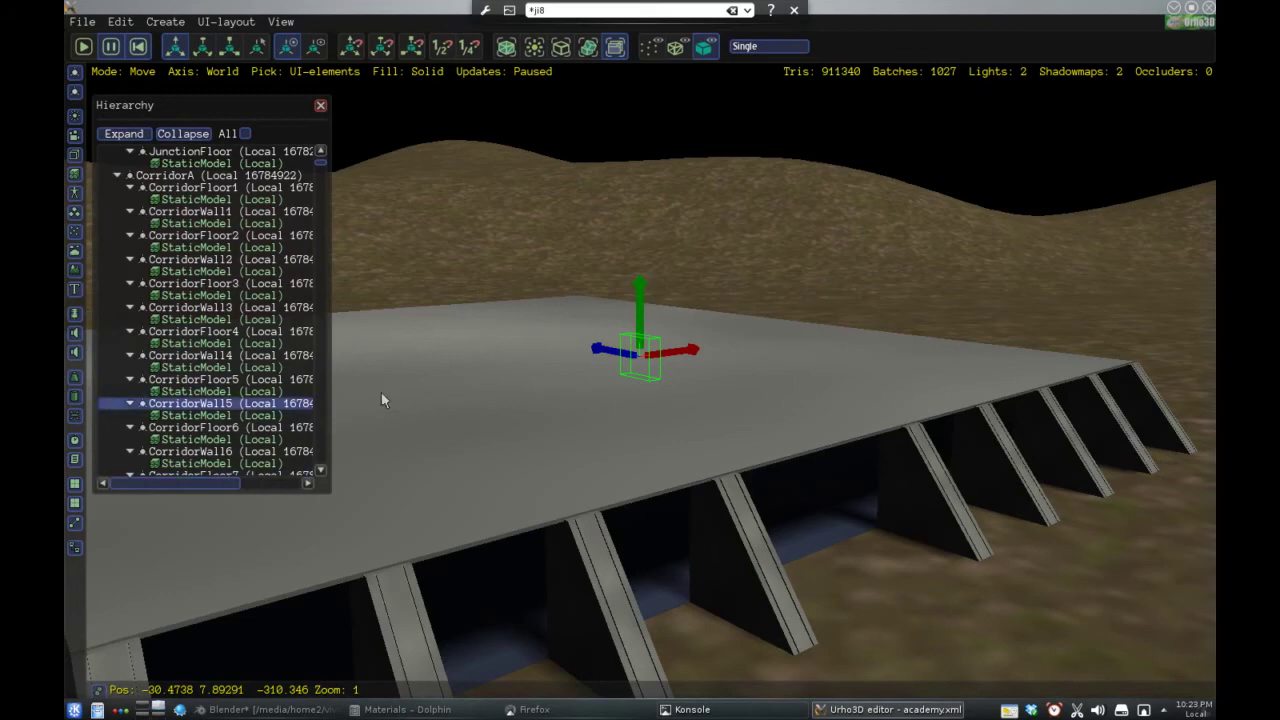
pyautogui.moveTo(946, 546); pyautogui.dragTo(993, 416, button='middle')
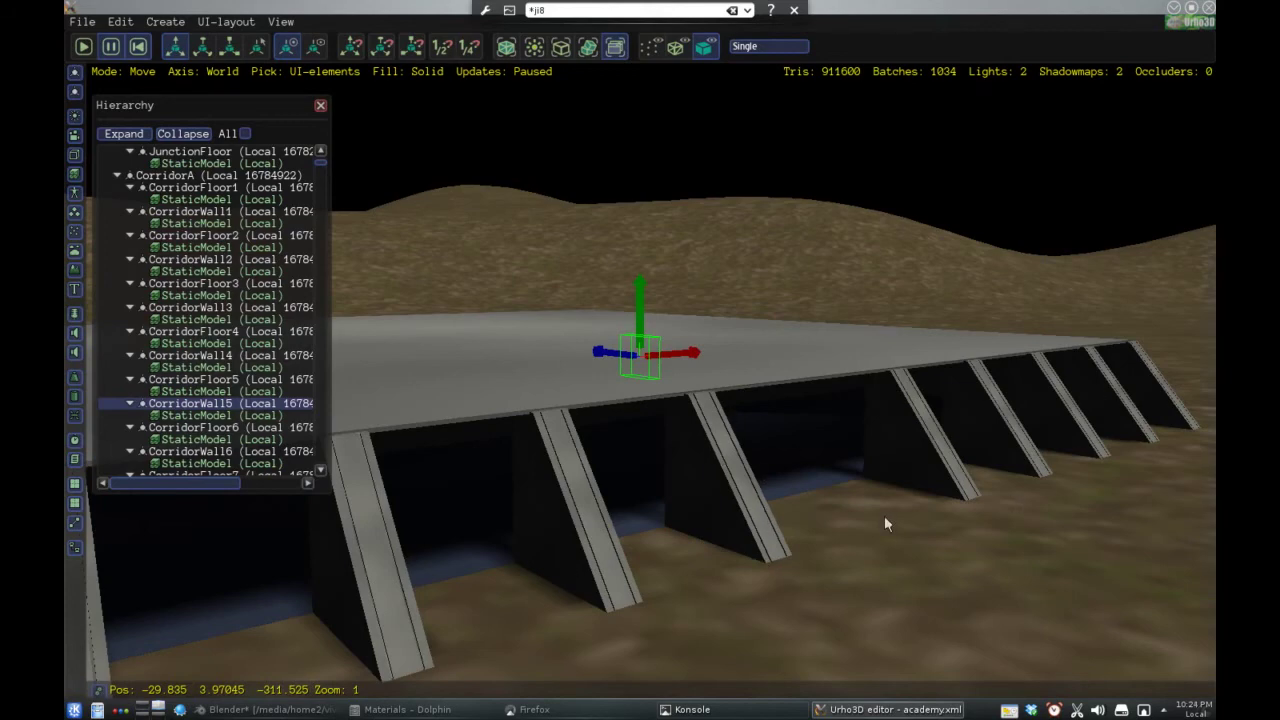
pyautogui.moveTo(884, 517); pyautogui.dragTo(733, 479, button='middle')
pyautogui.moveTo(831, 543); pyautogui.dragTo(893, 598, button='middle')
pyautogui.moveTo(822, 574); pyautogui.dragTo(806, 574, button='middle')
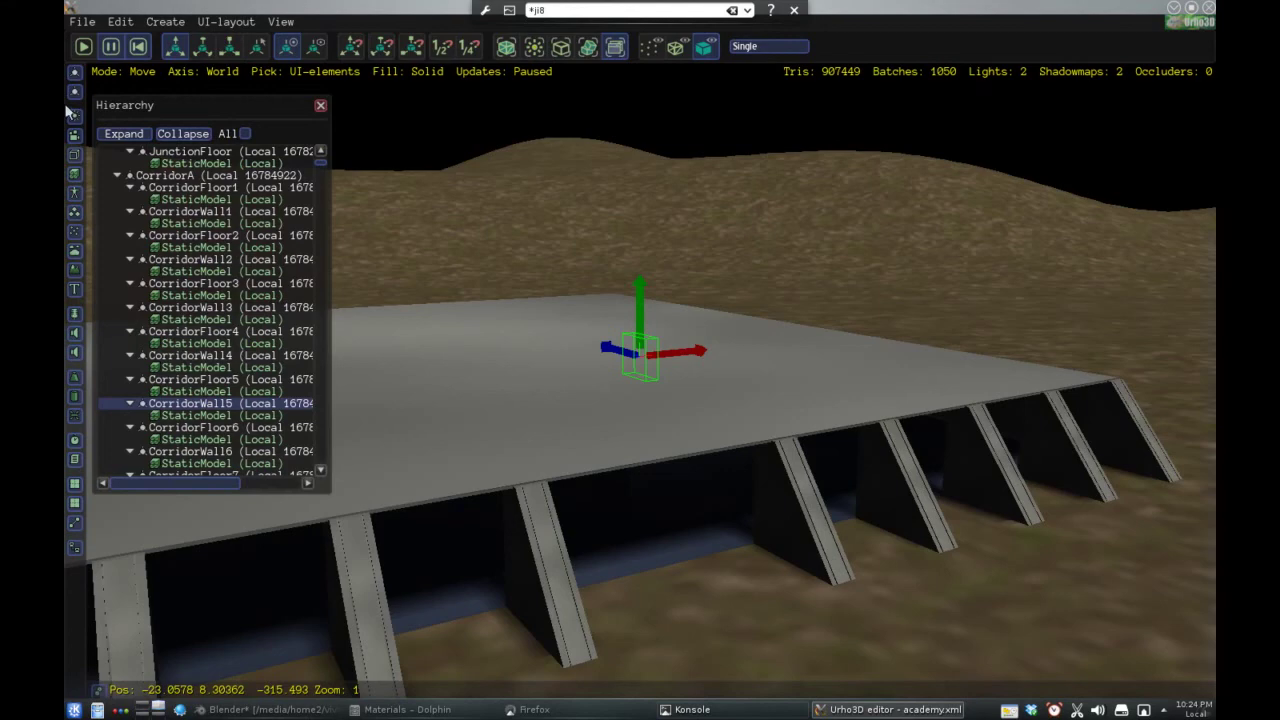
# Examine the academy building from its other sides and from far away to see how it sits on the surrounding terrain
pyautogui.moveTo(850, 270); pyautogui.dragTo(205, 240, button='middle')
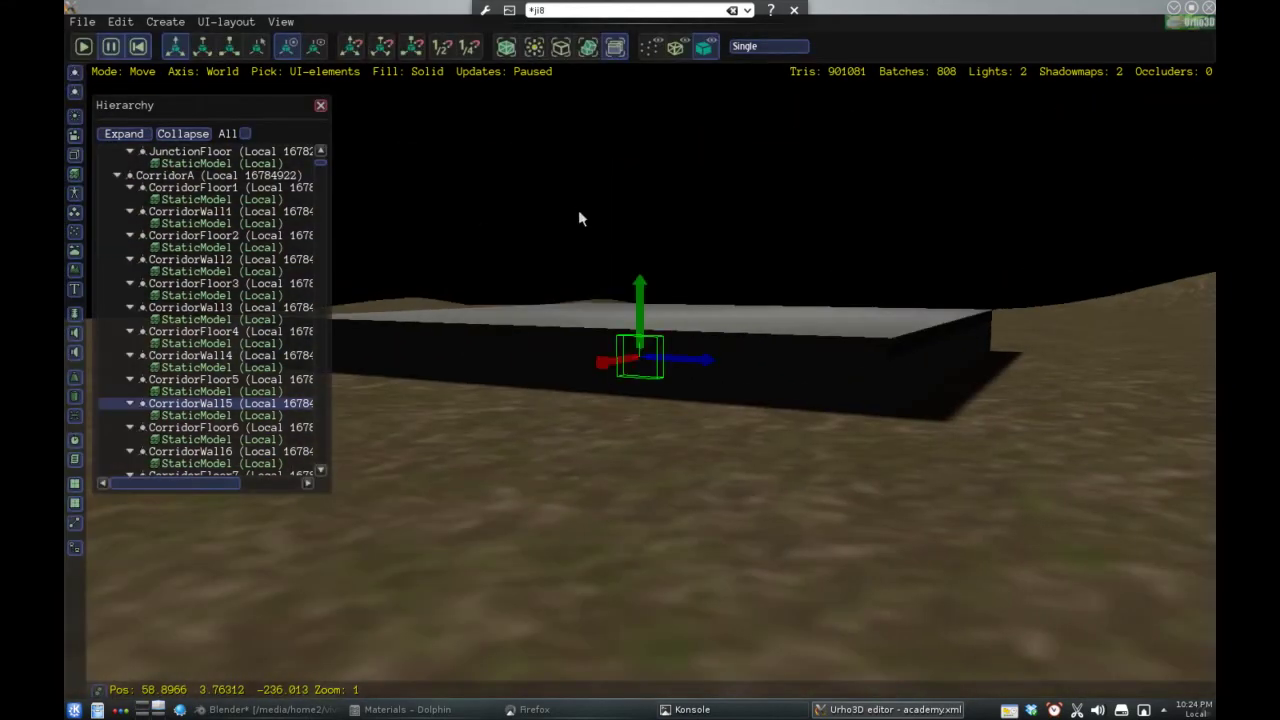
pyautogui.moveTo(954, 251); pyautogui.dragTo(678, 367, button='right')
pyautogui.moveTo(907, 235); pyautogui.dragTo(643, 233, button='right')
pyautogui.moveTo(698, 187); pyautogui.dragTo(686, 236, button='right')
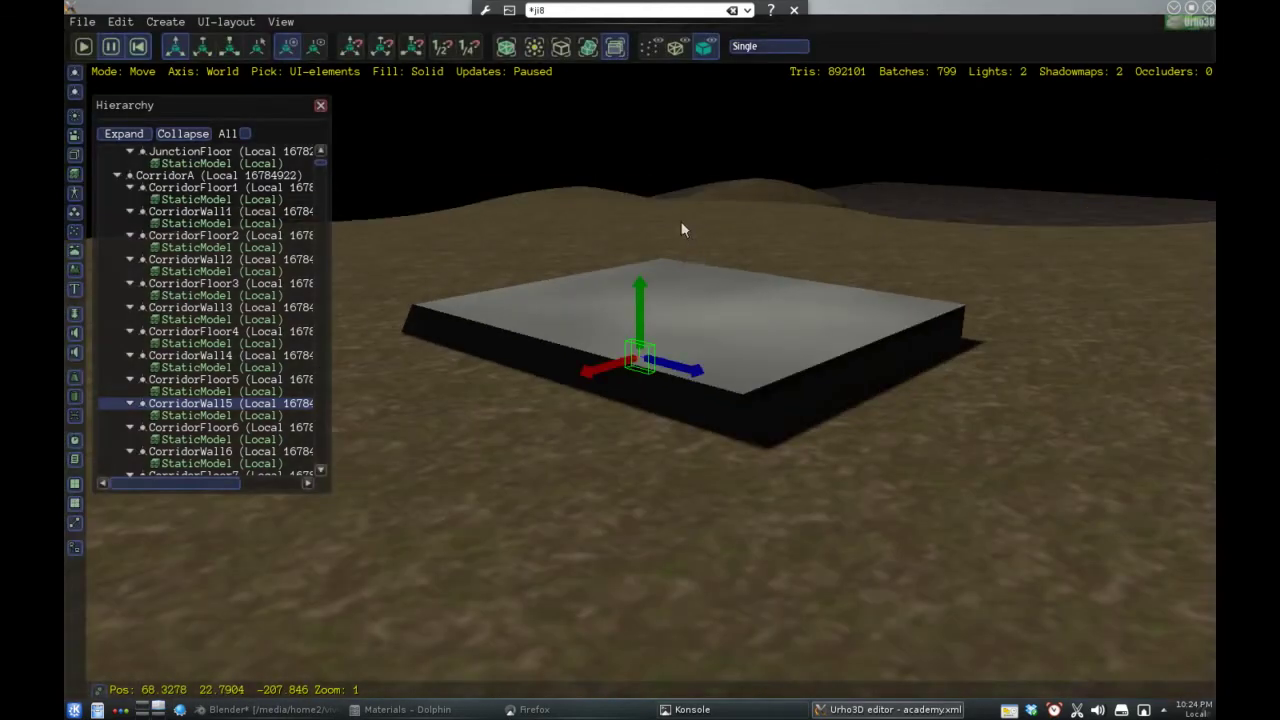
pyautogui.moveTo(1014, 204); pyautogui.dragTo(590, 340, button='right')
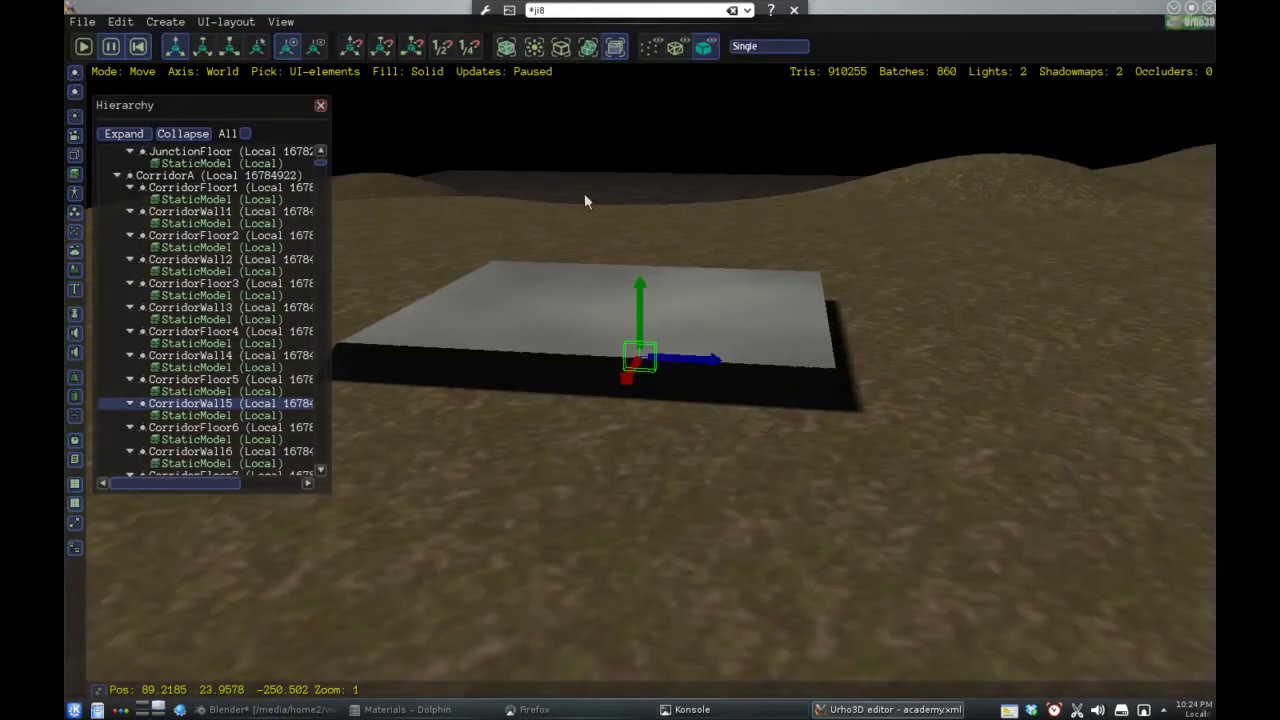
pyautogui.moveTo(930, 173); pyautogui.dragTo(386, 206, button='right')
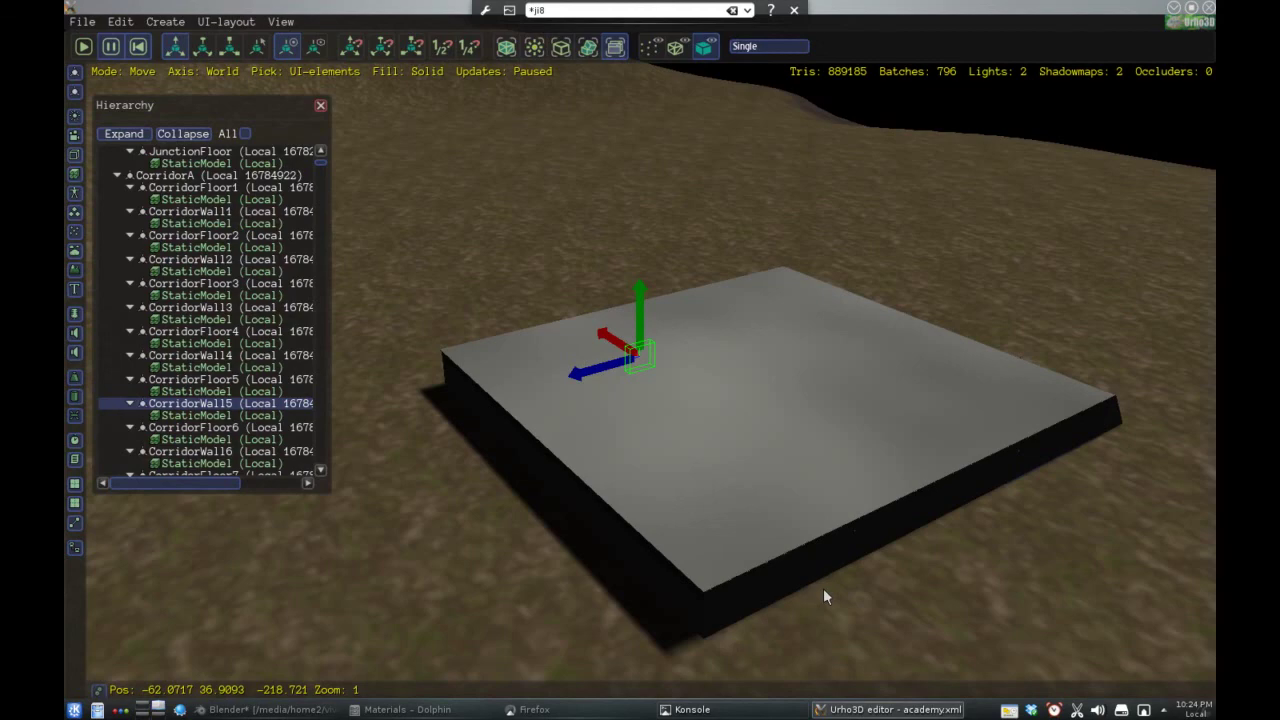
pyautogui.scroll(-10, 825, 596)
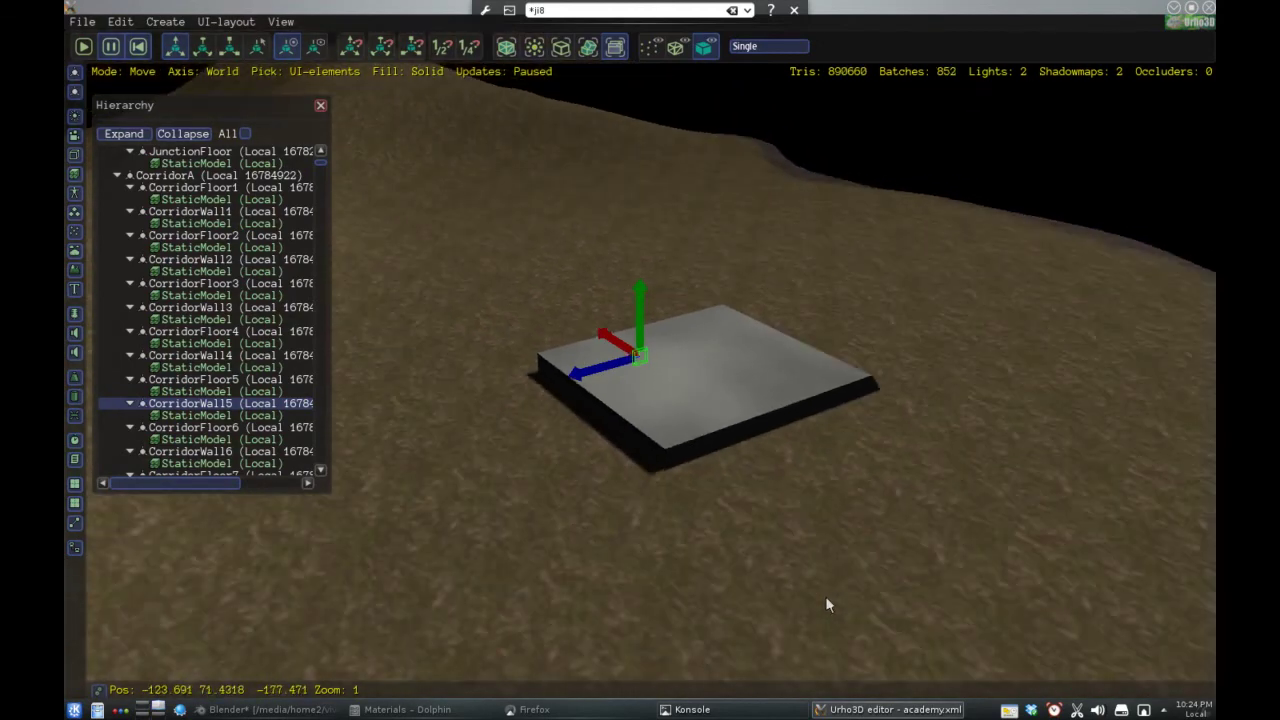
pyautogui.scroll(-10, 826, 620)
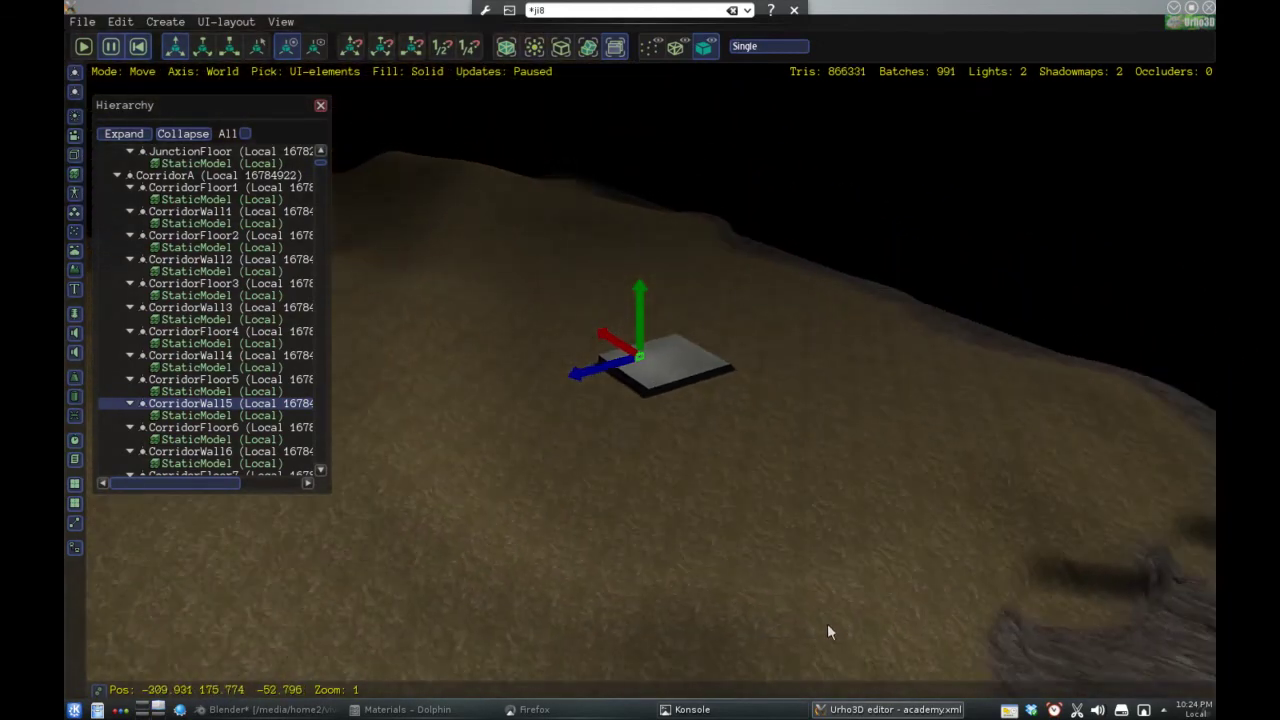
pyautogui.moveTo(869, 668); pyautogui.dragTo(664, 626, button='middle')
pyautogui.scroll(-5, 681, 642)
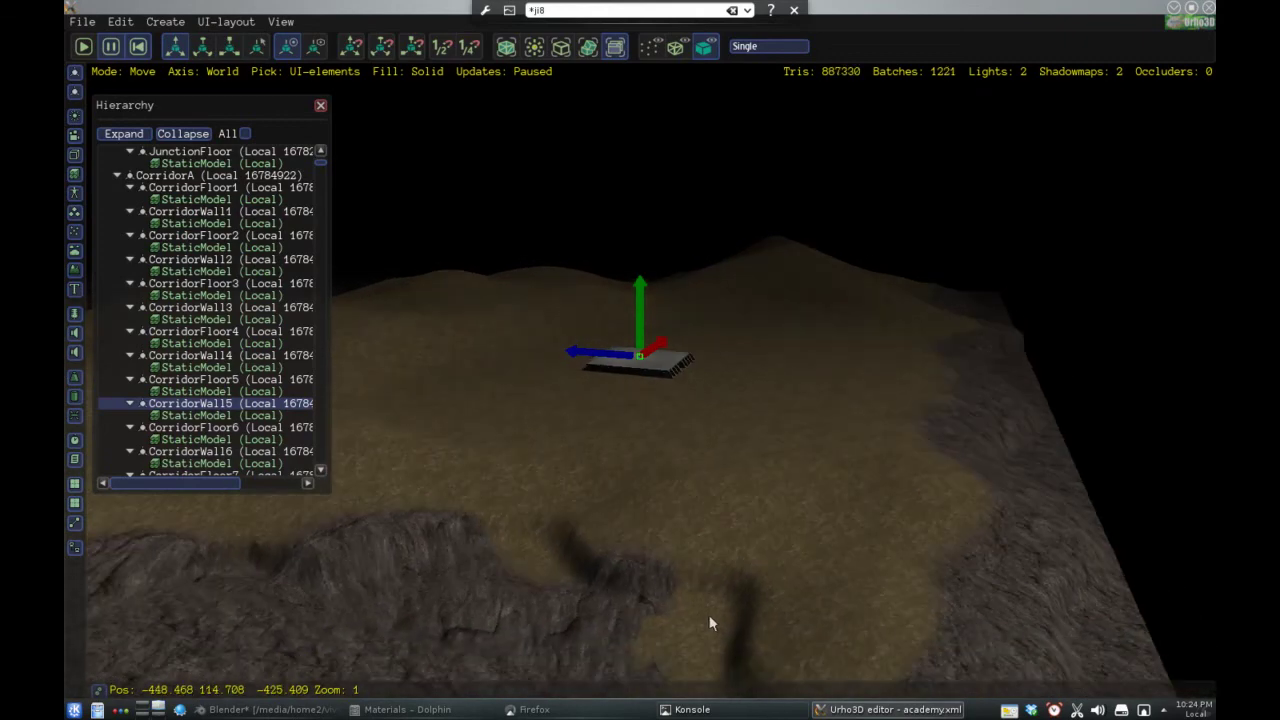
pyautogui.scroll(-3, 709, 626)
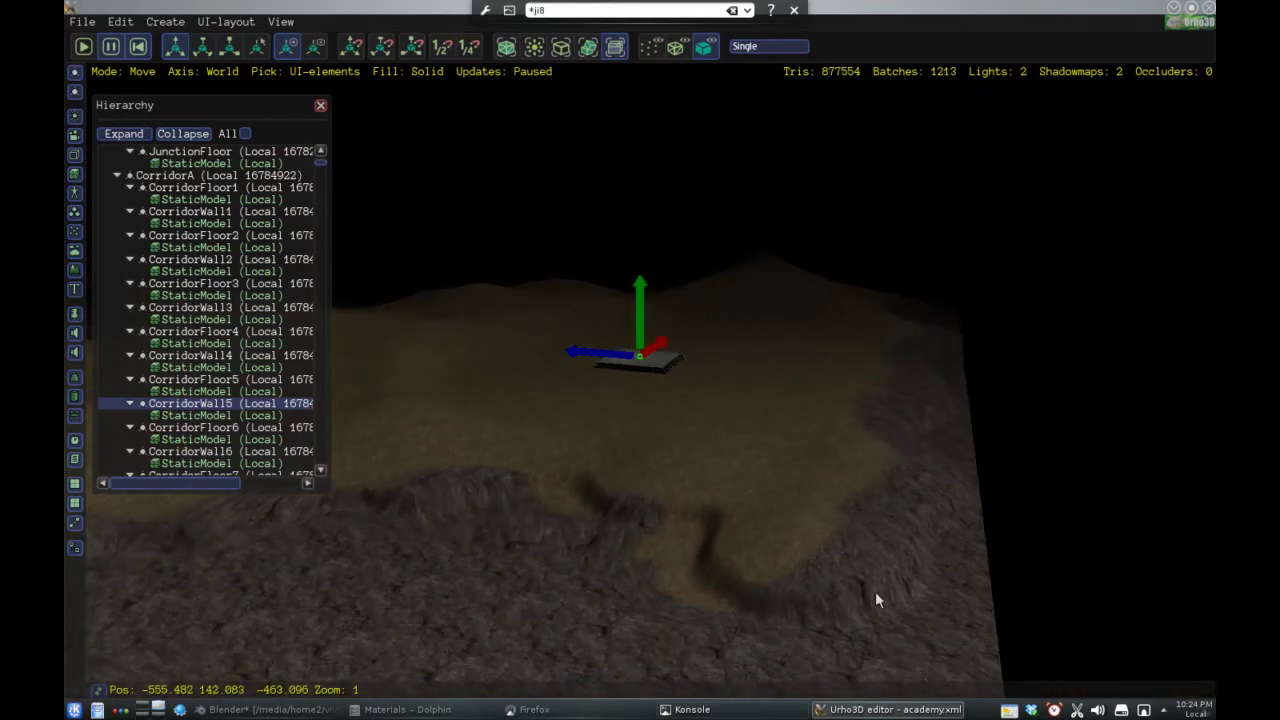
# Examine the hills and rocky cracks of the terrain around the distant academy building from several angles
pyautogui.moveTo(957, 523); pyautogui.dragTo(980, 476, button='right')
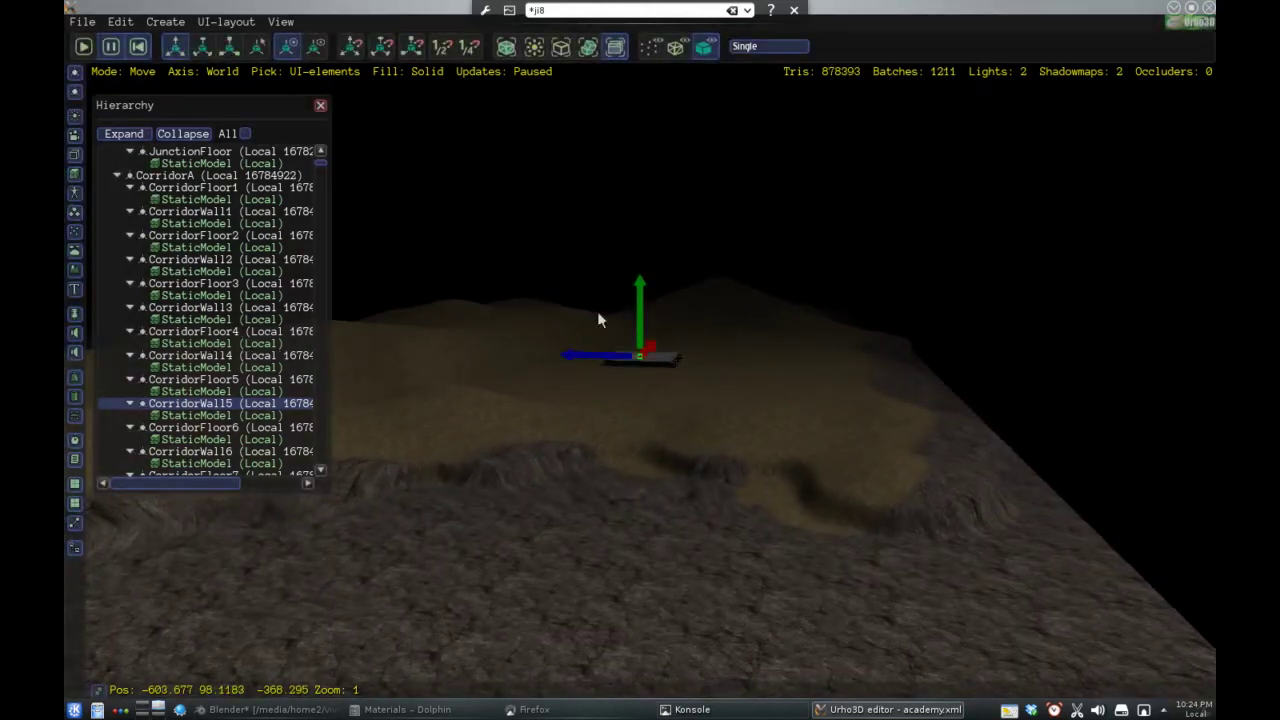
pyautogui.moveTo(537, 522); pyautogui.dragTo(680, 514, button='middle')
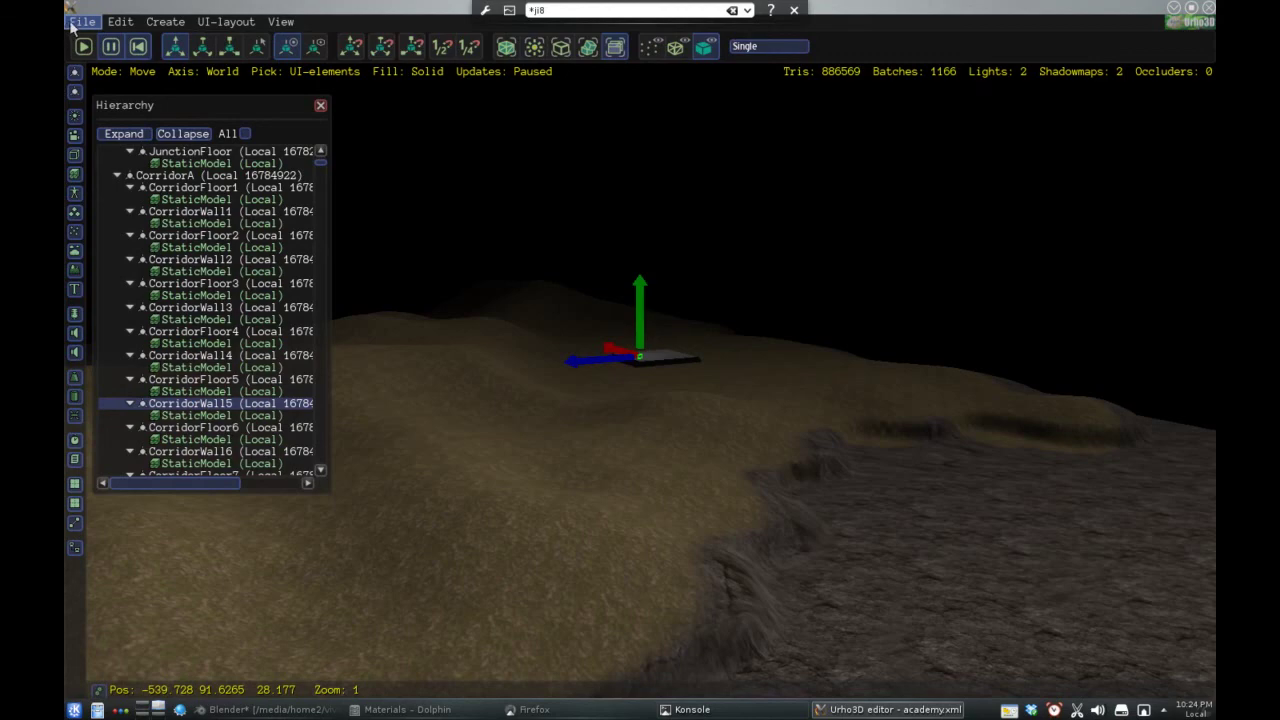
pyautogui.moveTo(440, 322); pyautogui.dragTo(440, 470, button='middle')
# Focus on the CorridorWall1 node of CorridorC and view the building's roof and side wall around it from different angles
pyautogui.scroll(-8, 214, 420)
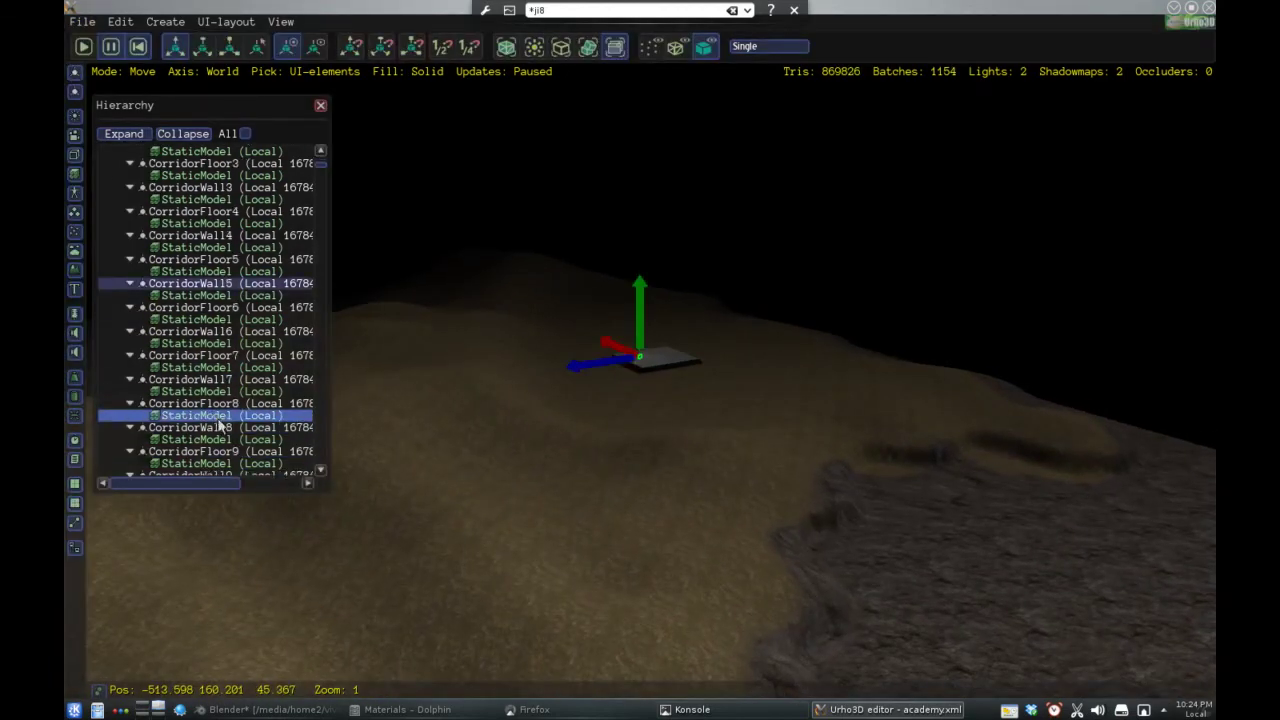
pyautogui.doubleClick(228, 463)
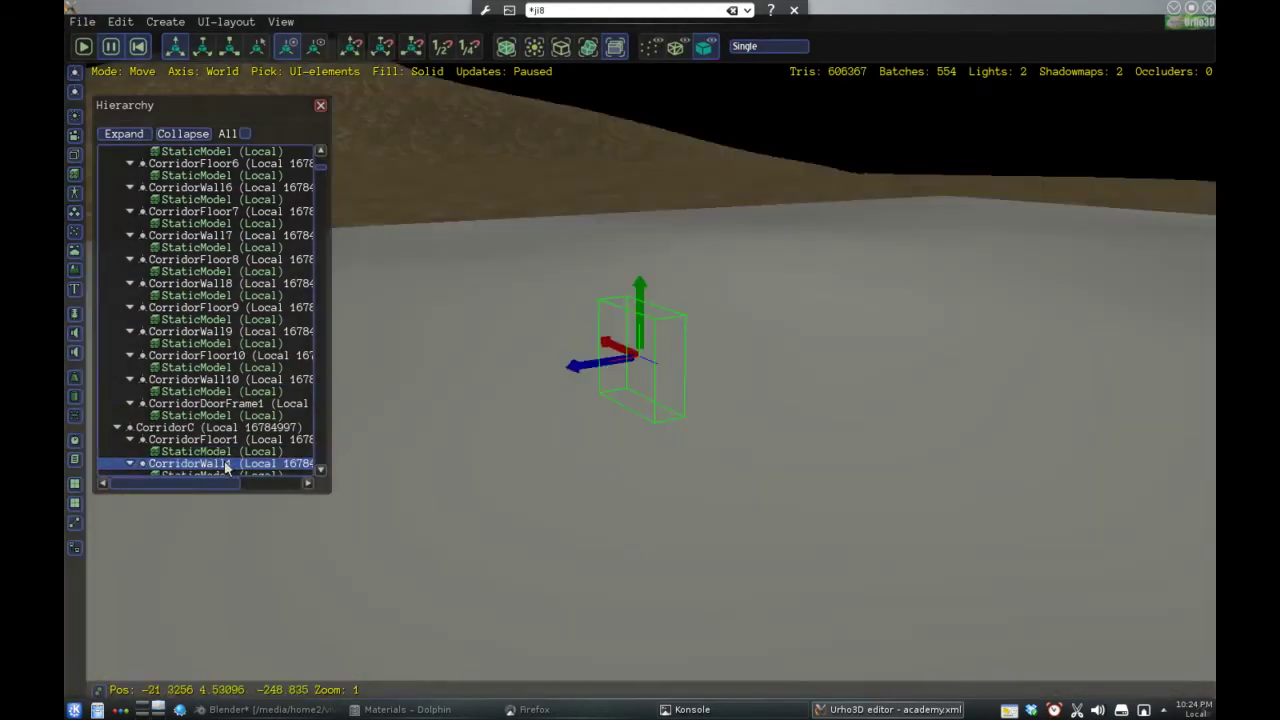
pyautogui.moveTo(569, 364); pyautogui.dragTo(817, 454, button='middle')
pyautogui.scroll(-6, 817, 454)
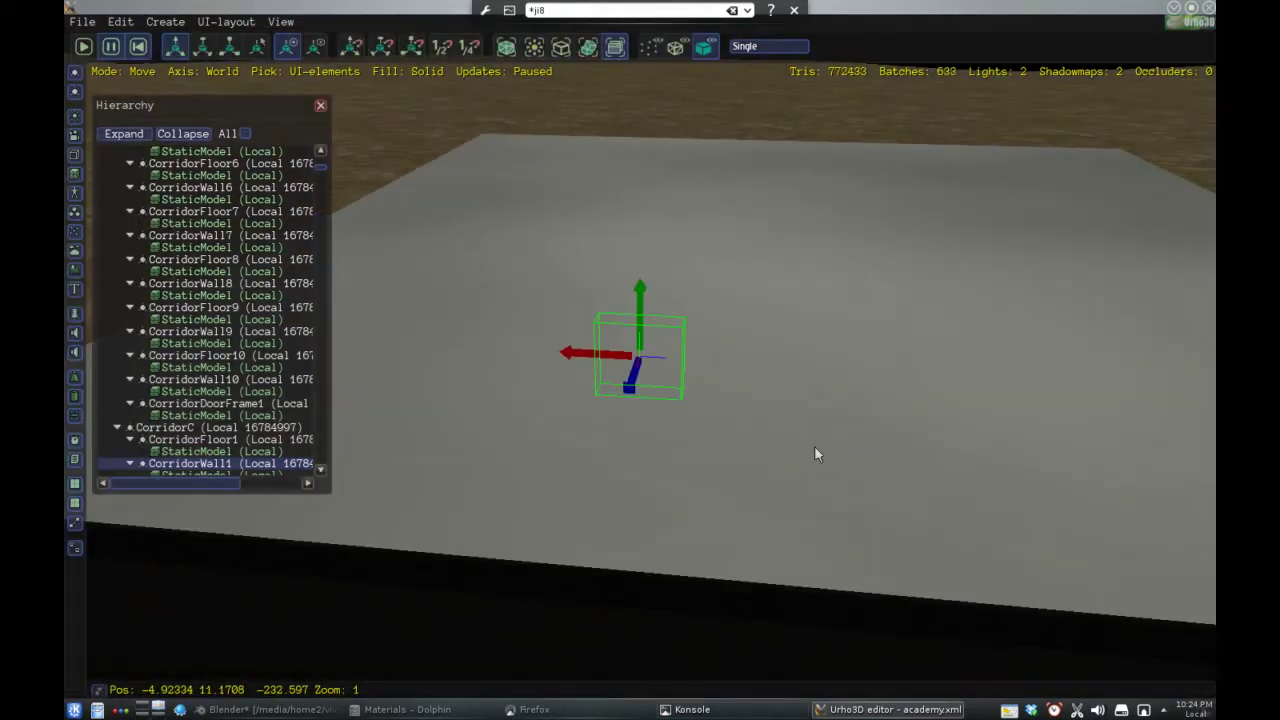
pyautogui.moveTo(883, 560); pyautogui.dragTo(660, 503, button='middle')
pyautogui.moveTo(660, 503); pyautogui.dragTo(675, 527, button='right')
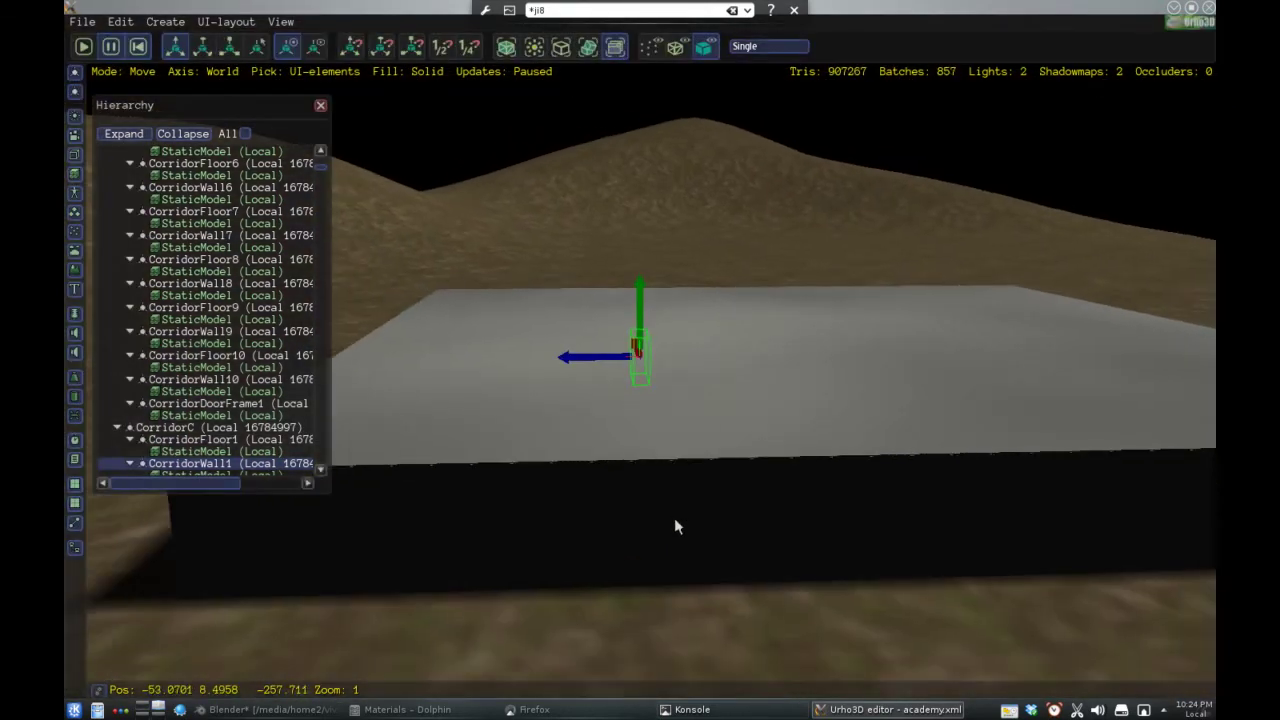
# Exit the Urho3D editor, return to the shell prompt in Konsole, and bring up the list of open Konsole windows
pyautogui.click(82, 21)
pyautogui.click(175, 257)
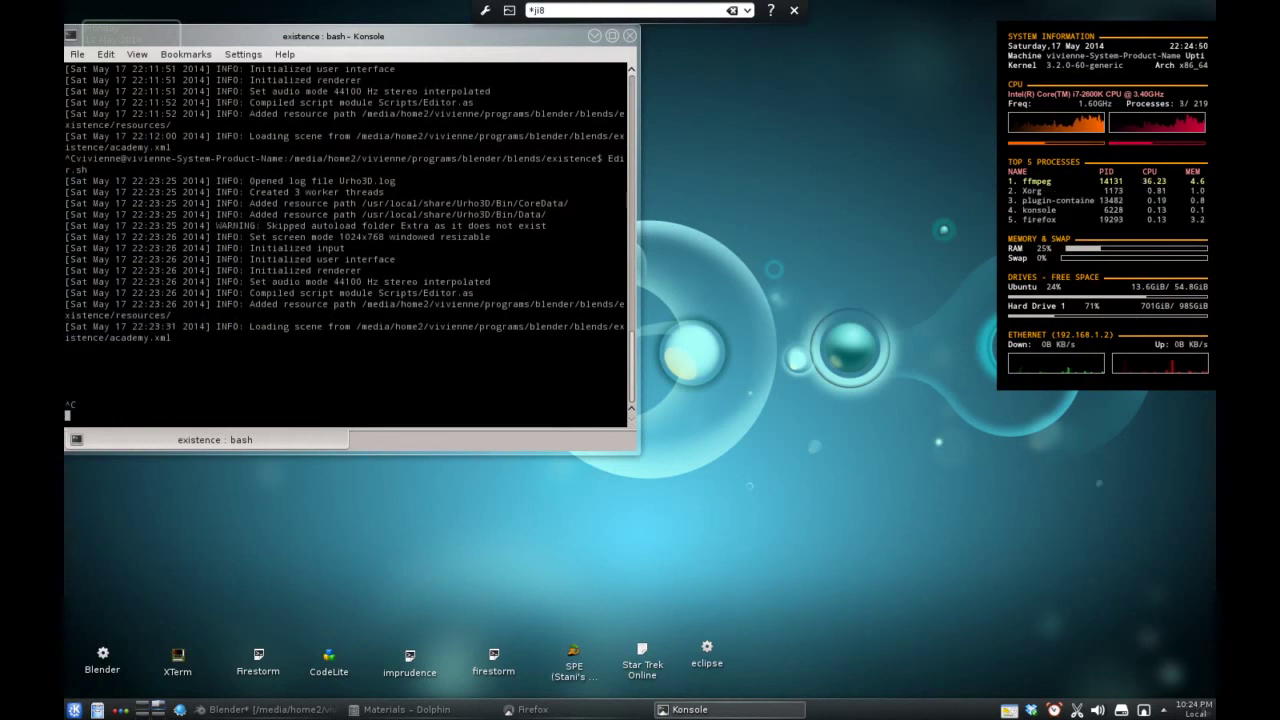
pyautogui.press('Return')
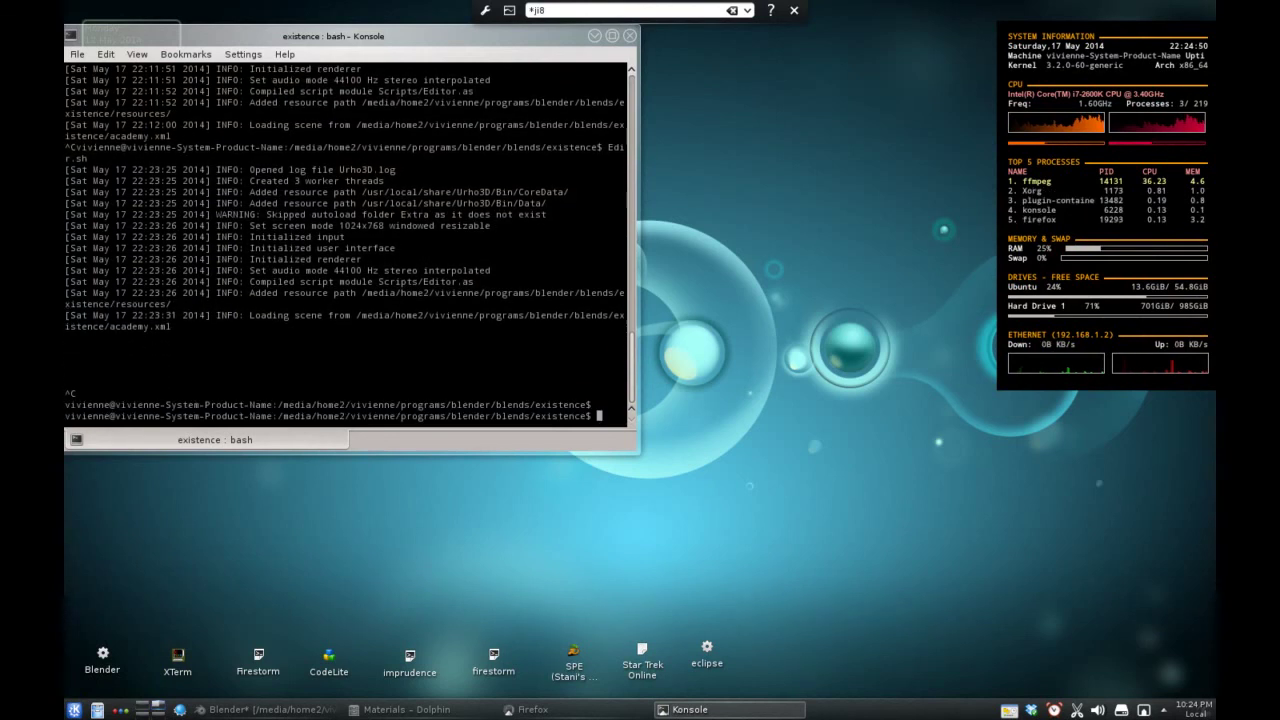
pyautogui.click(692, 710)
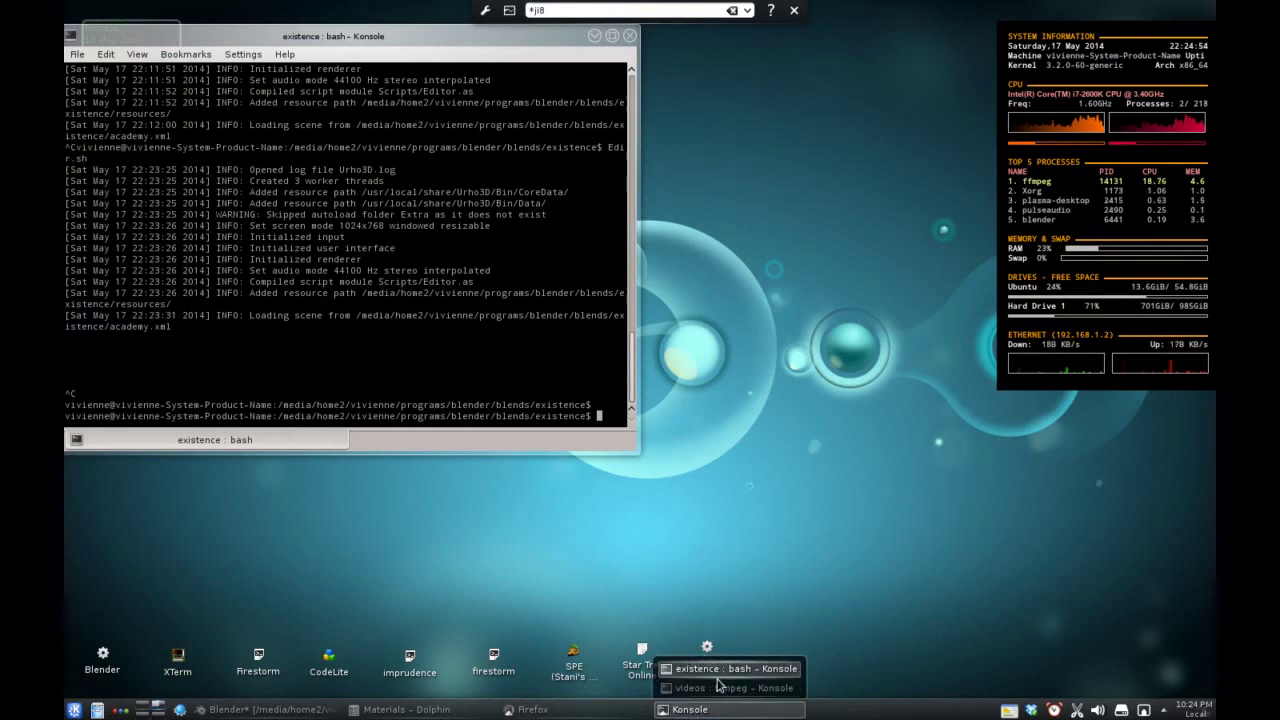